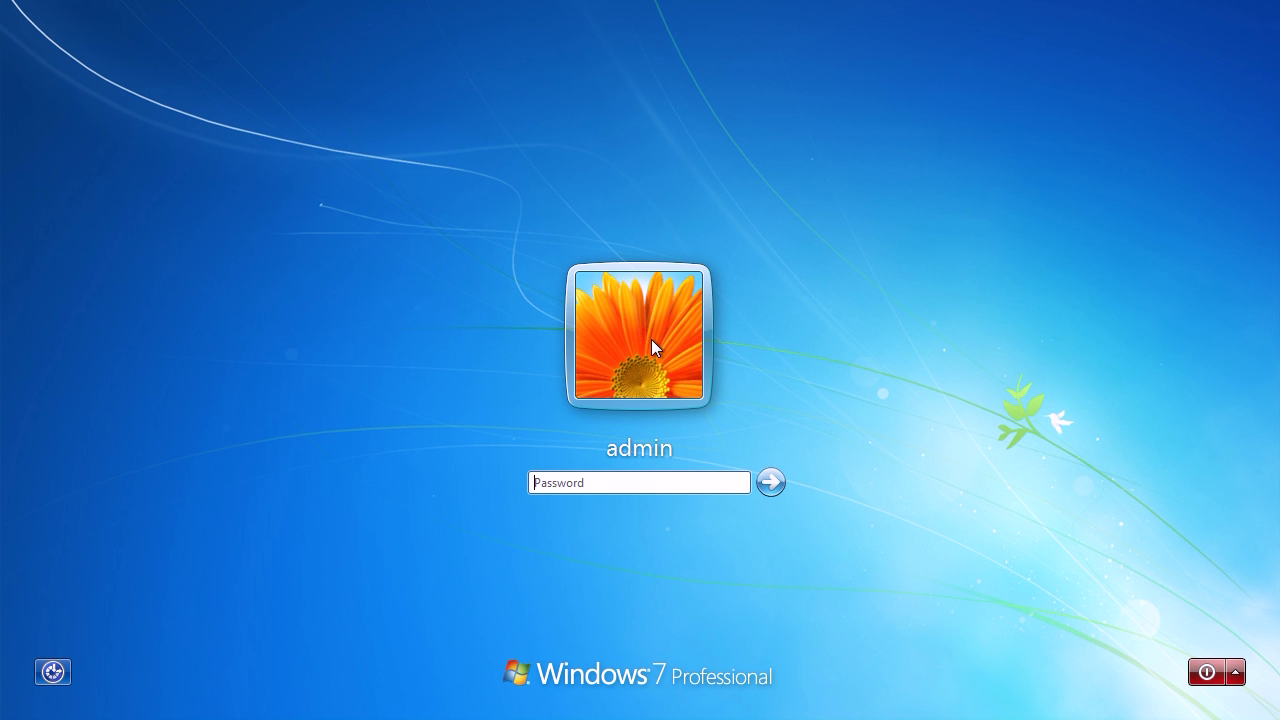
Log on to the admin account by entering the account password
text(••••••••)
key(Return)
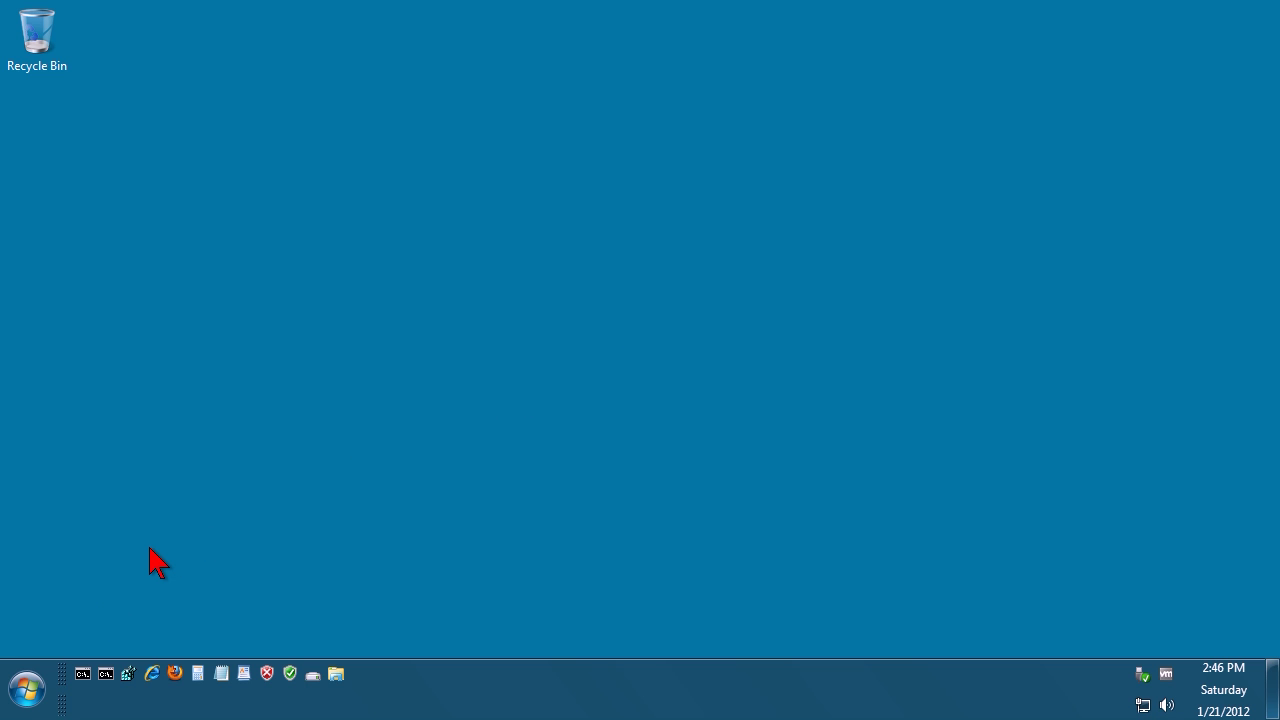
key(super+r)
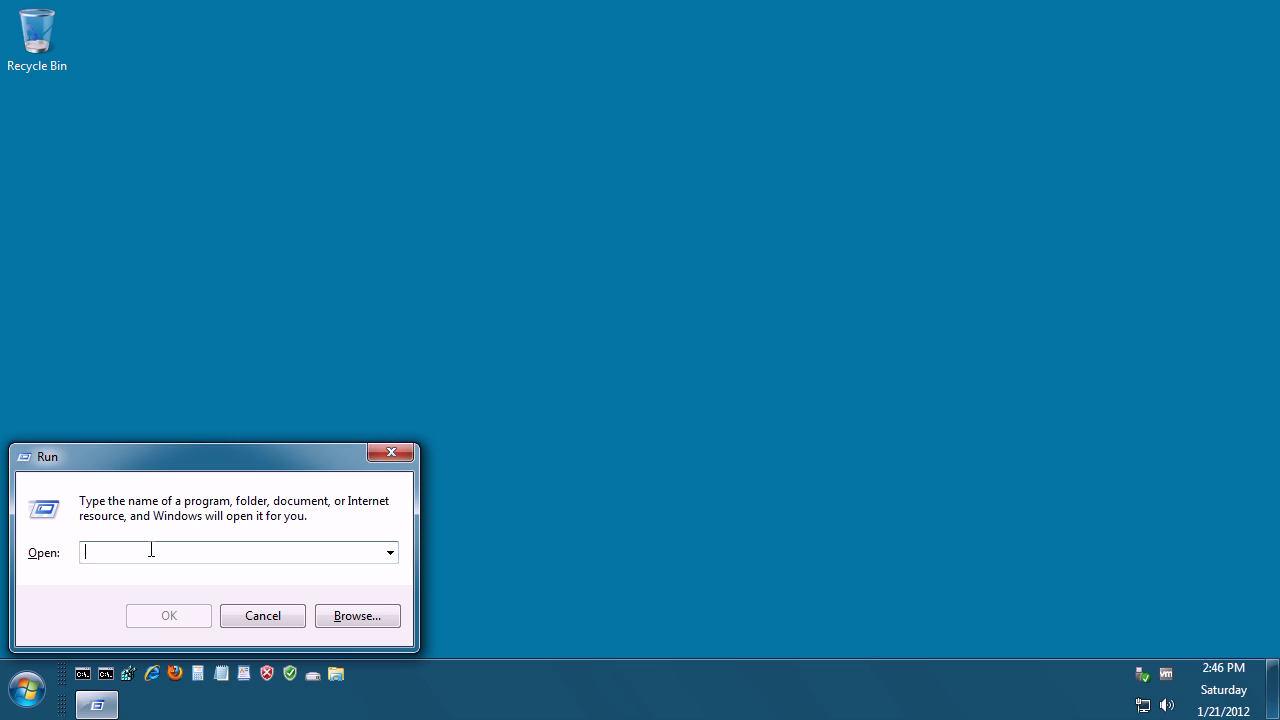
text(regedit)
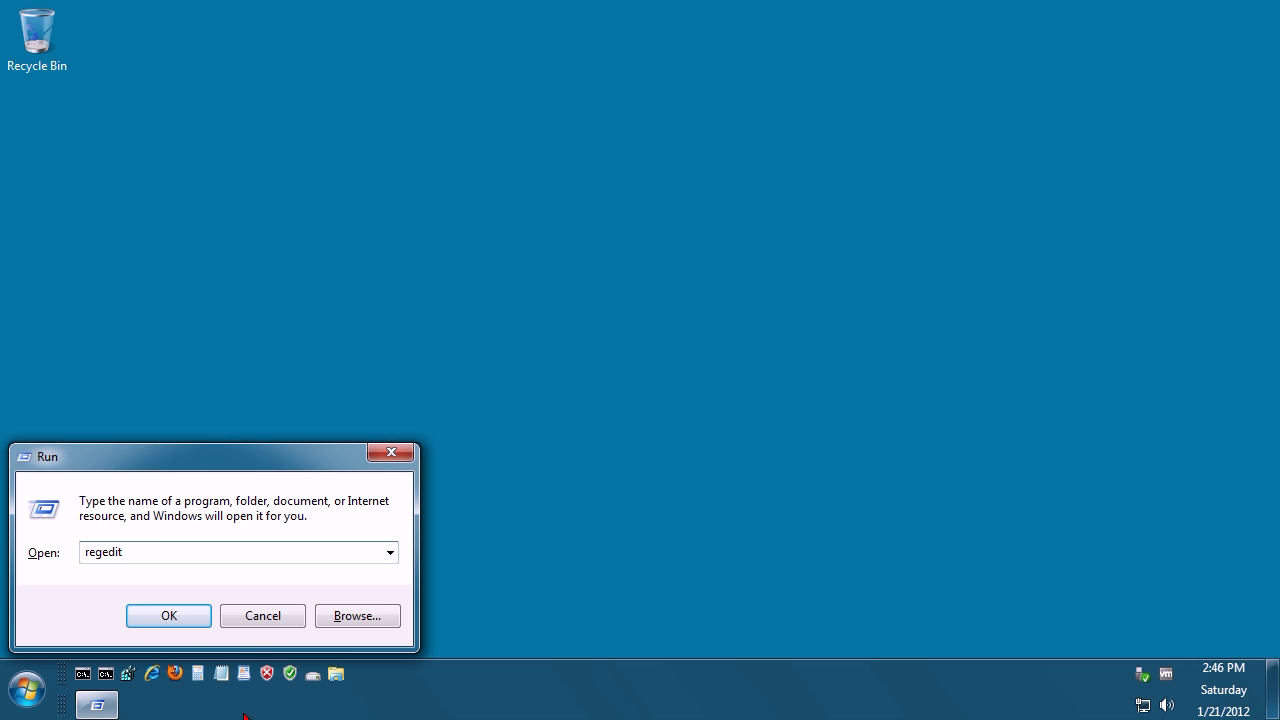
click(262, 617)
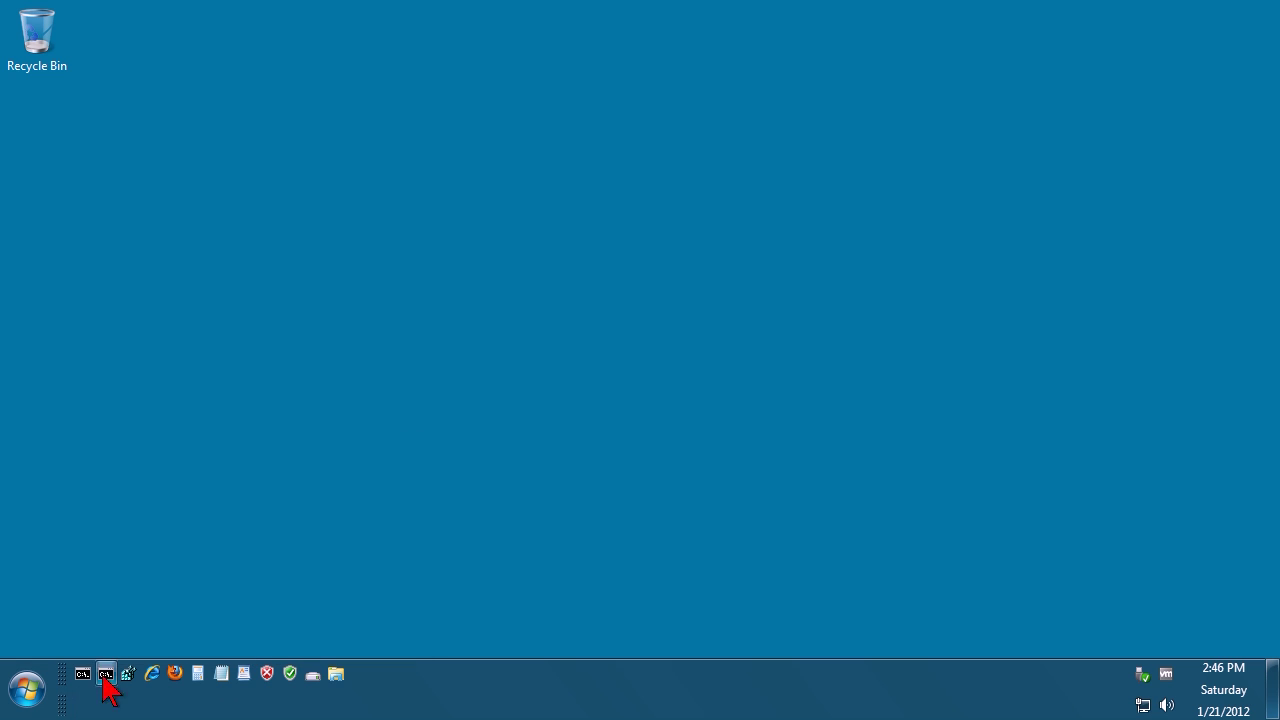
click(27, 688)
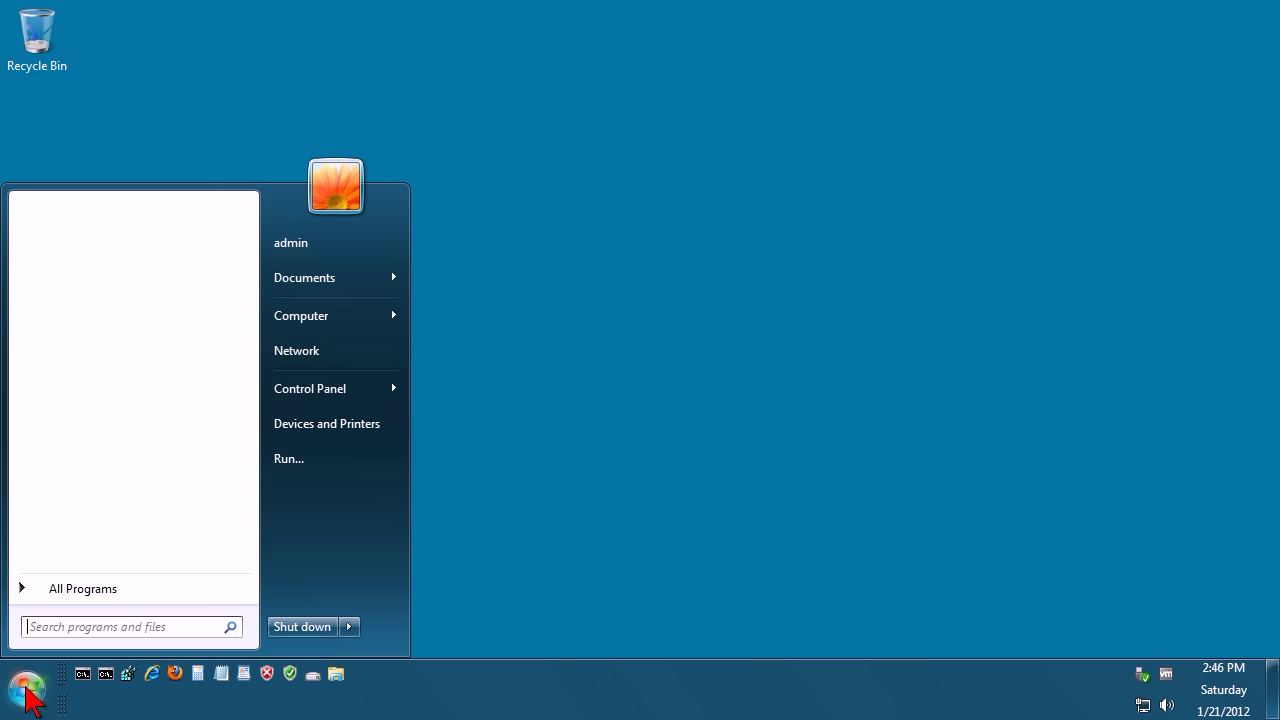
click(311, 465)
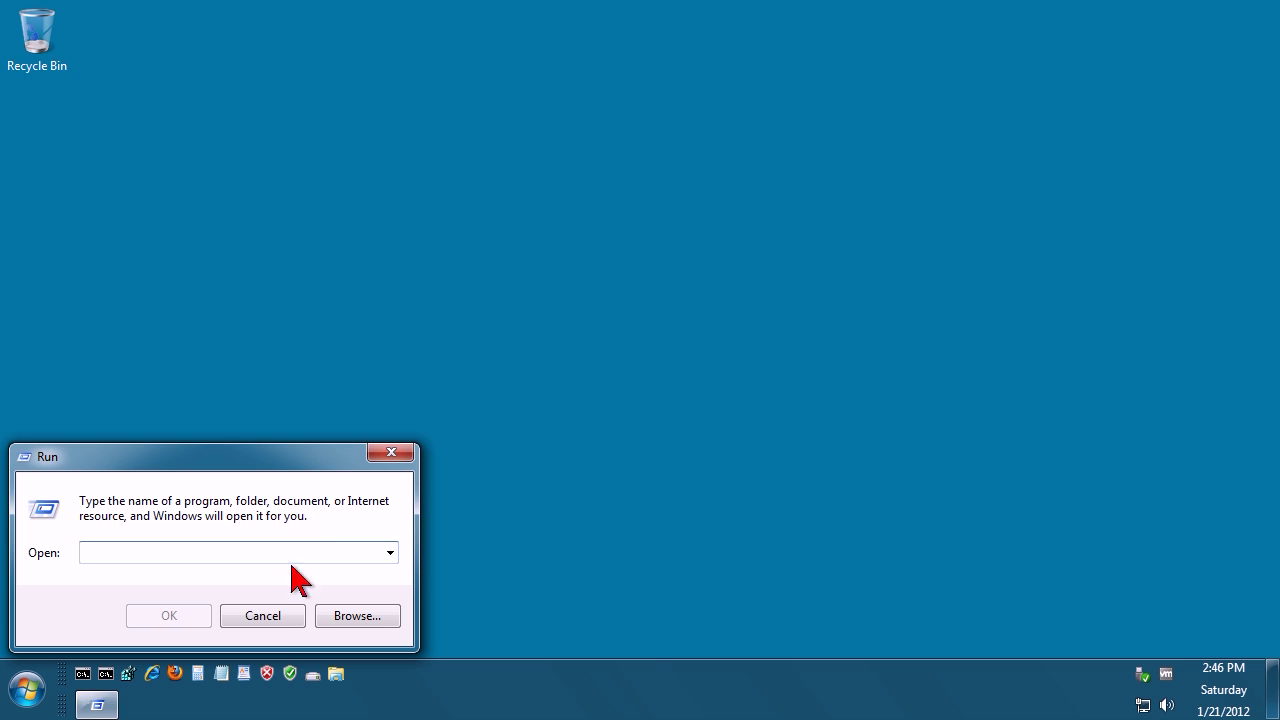
click(272, 616)
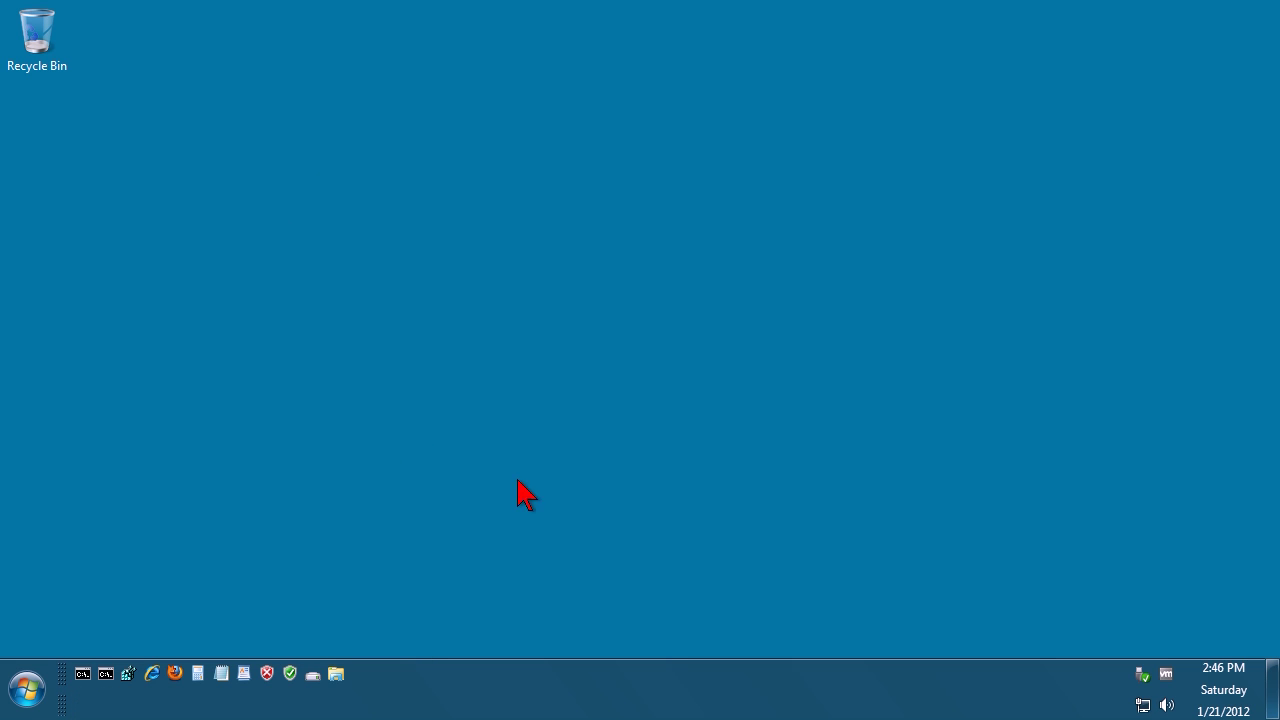
Check the Run as administrator setting in the Regedit shortcut's advanced properties, leaving the properties without changes
click(129, 676)
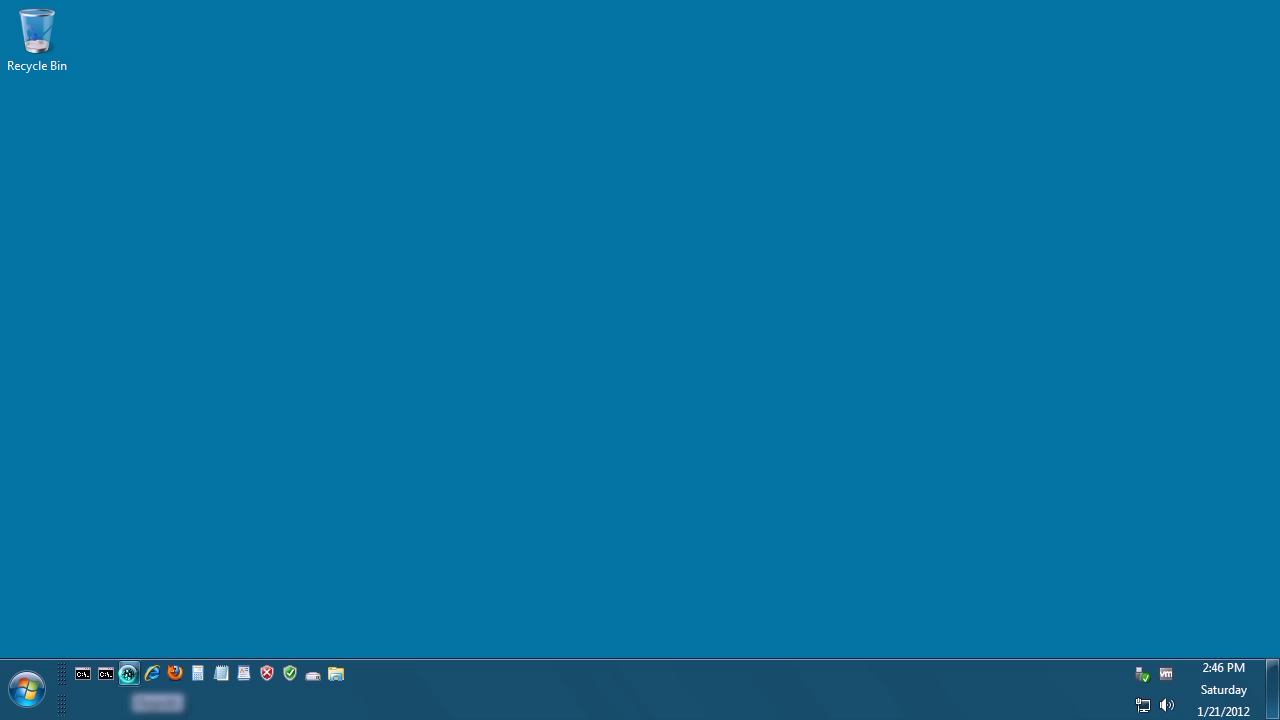
right_click(129, 676)
click(189, 660)
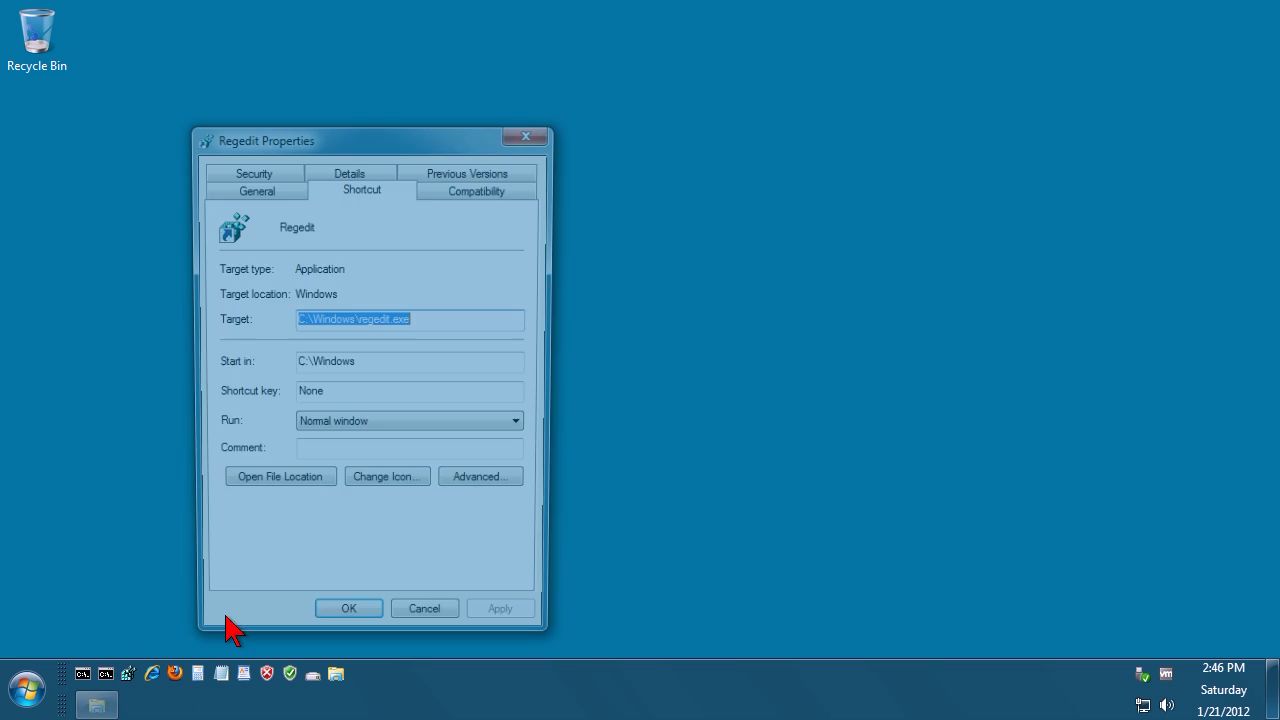
click(486, 487)
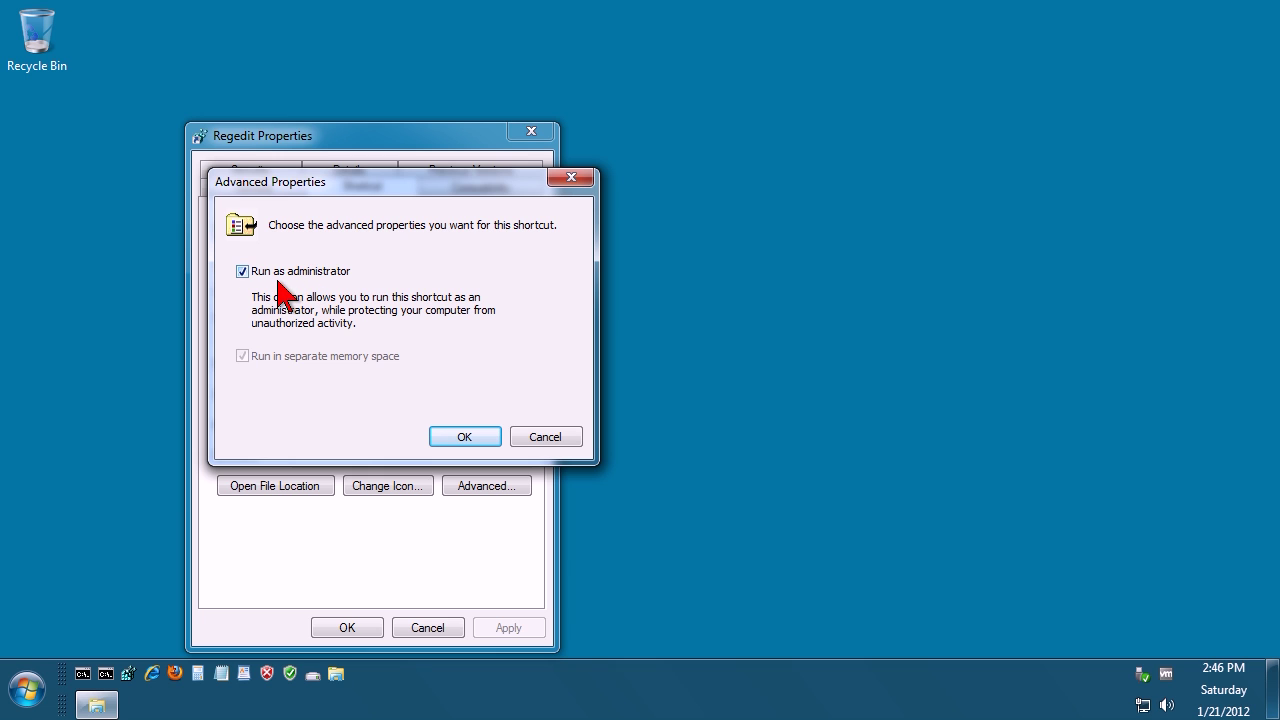
click(543, 437)
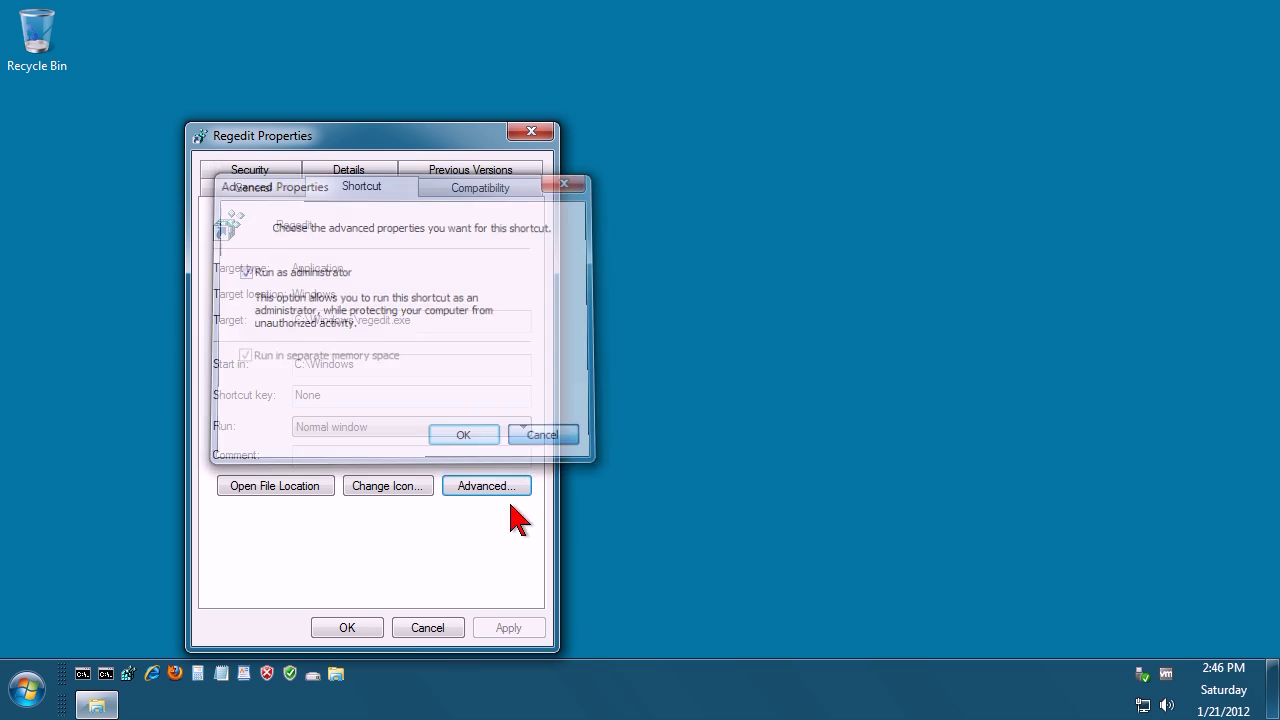
click(430, 627)
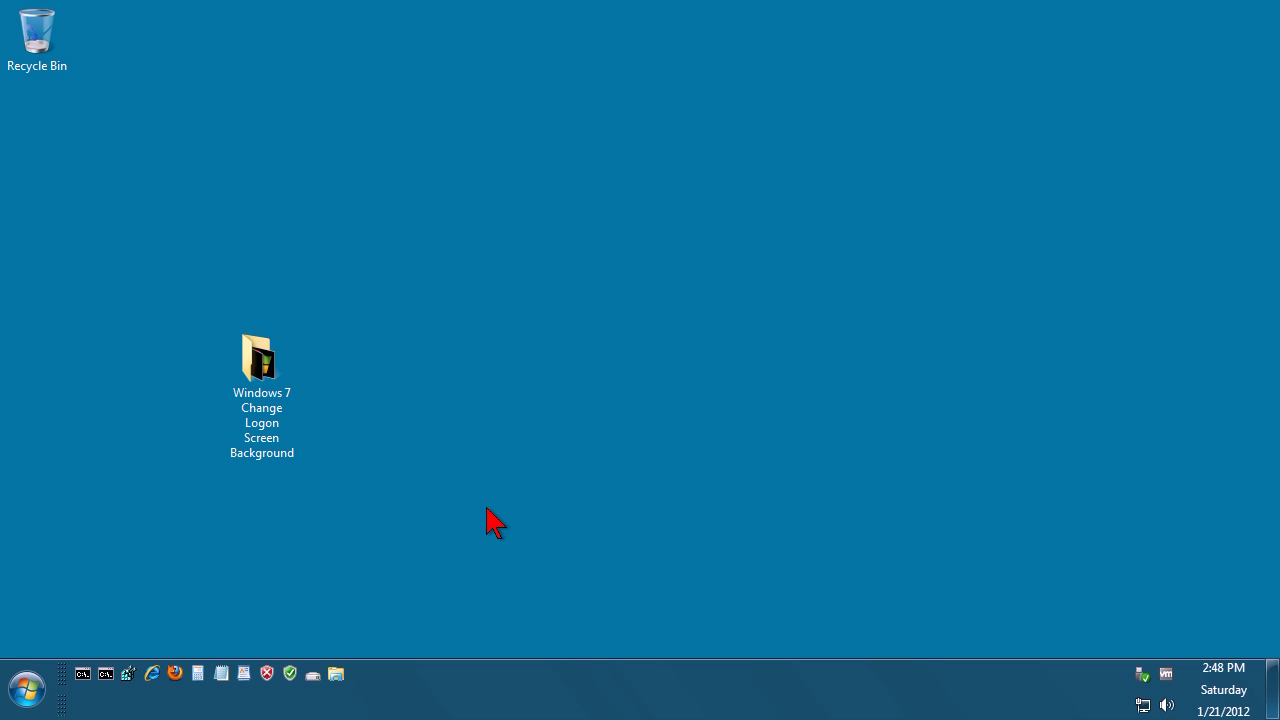
View the file details of the Se7en 4 and usertile45 images in the Windows 7 Change Logon Screen Background folder
double_click(262, 356)
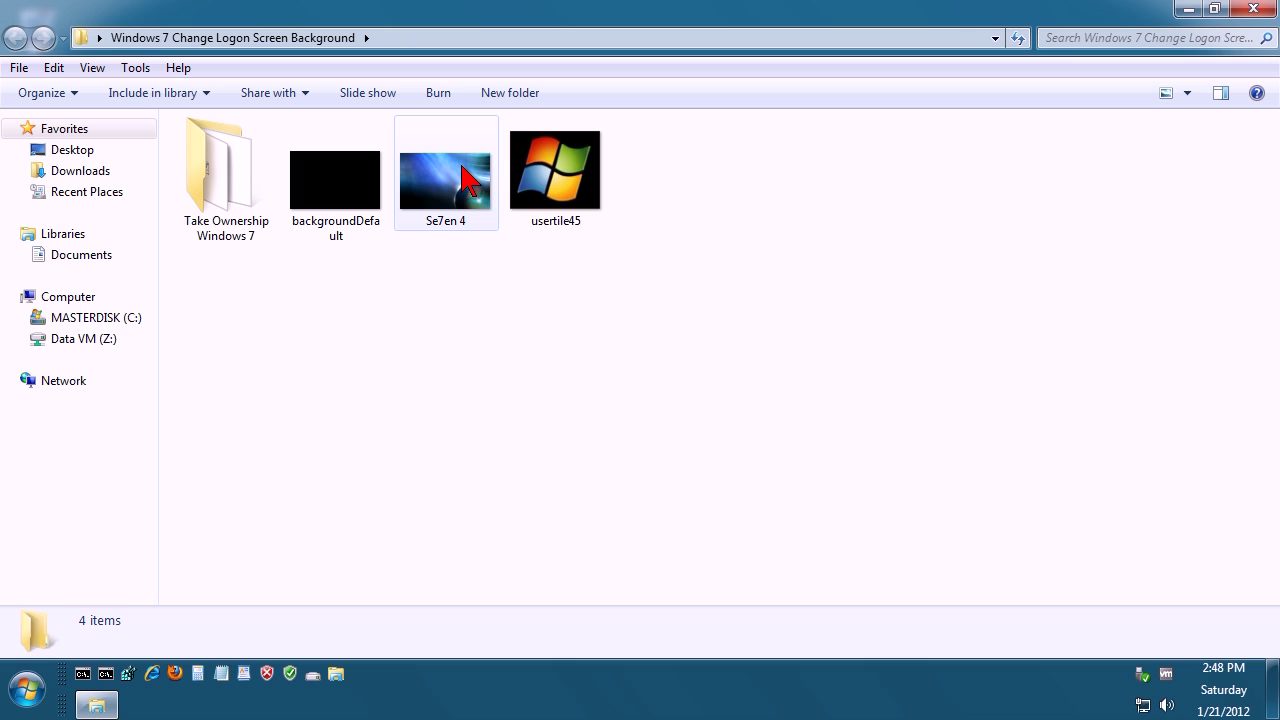
mouse_move(463, 170)
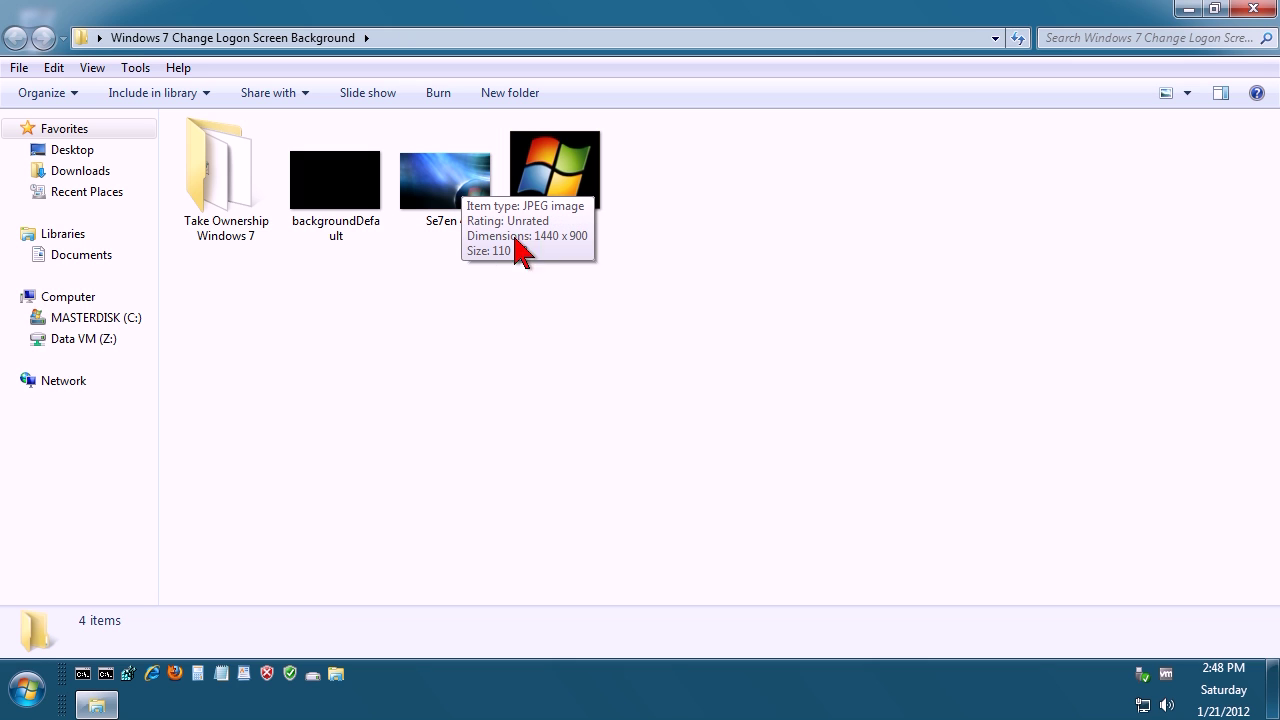
mouse_move(544, 174)
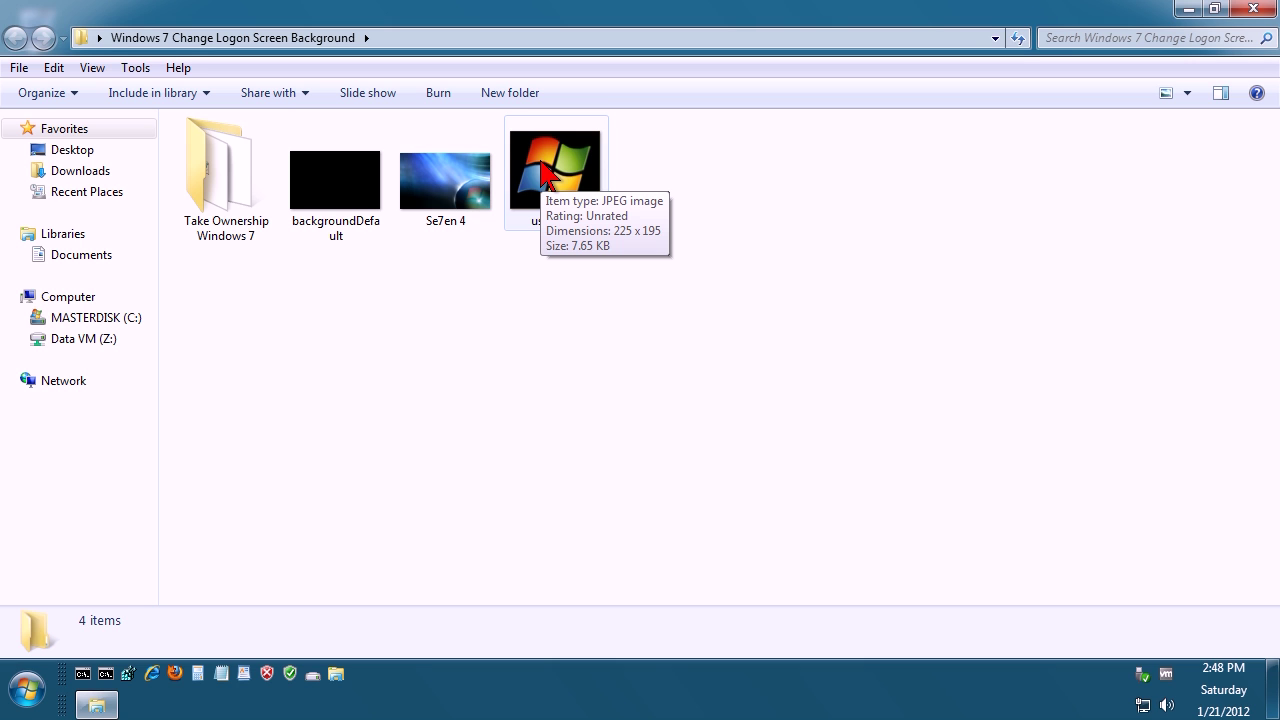
click(1253, 9)
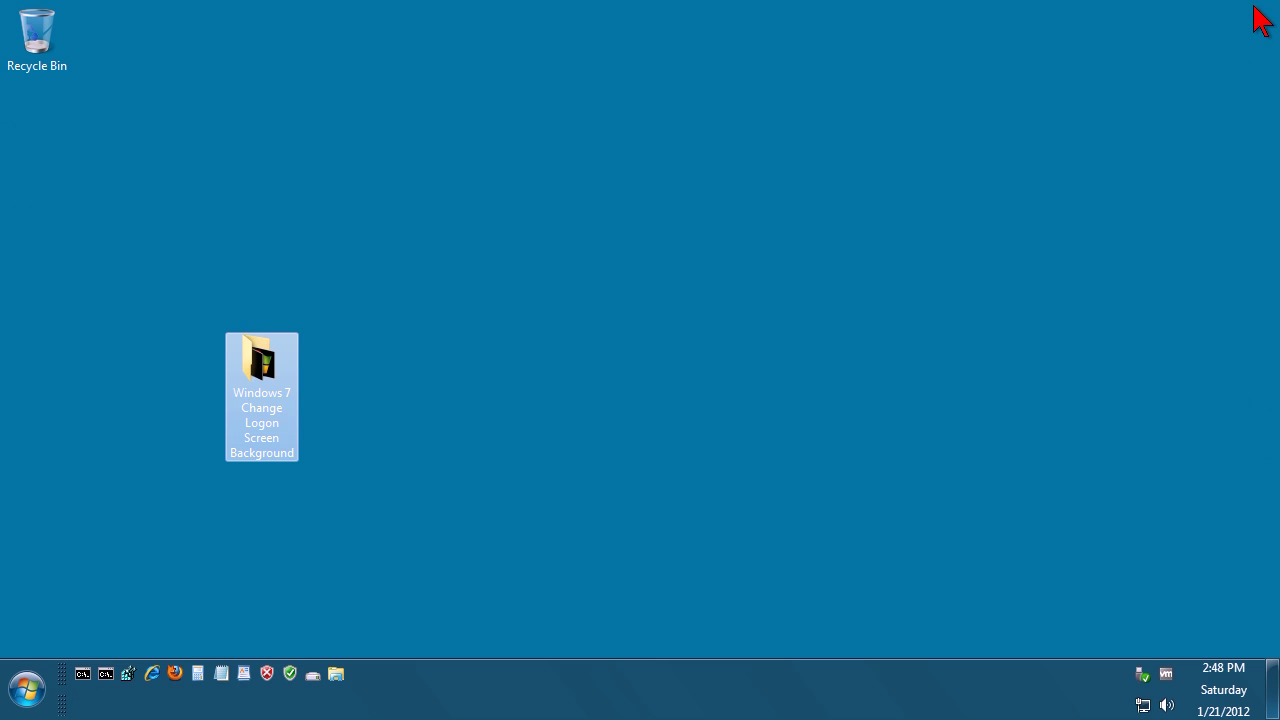
Launch Registry Editor with permission to make changes and expand the HKEY_LOCAL_MACHINE\SOFTWARE\Microsoft key
click(130, 675)
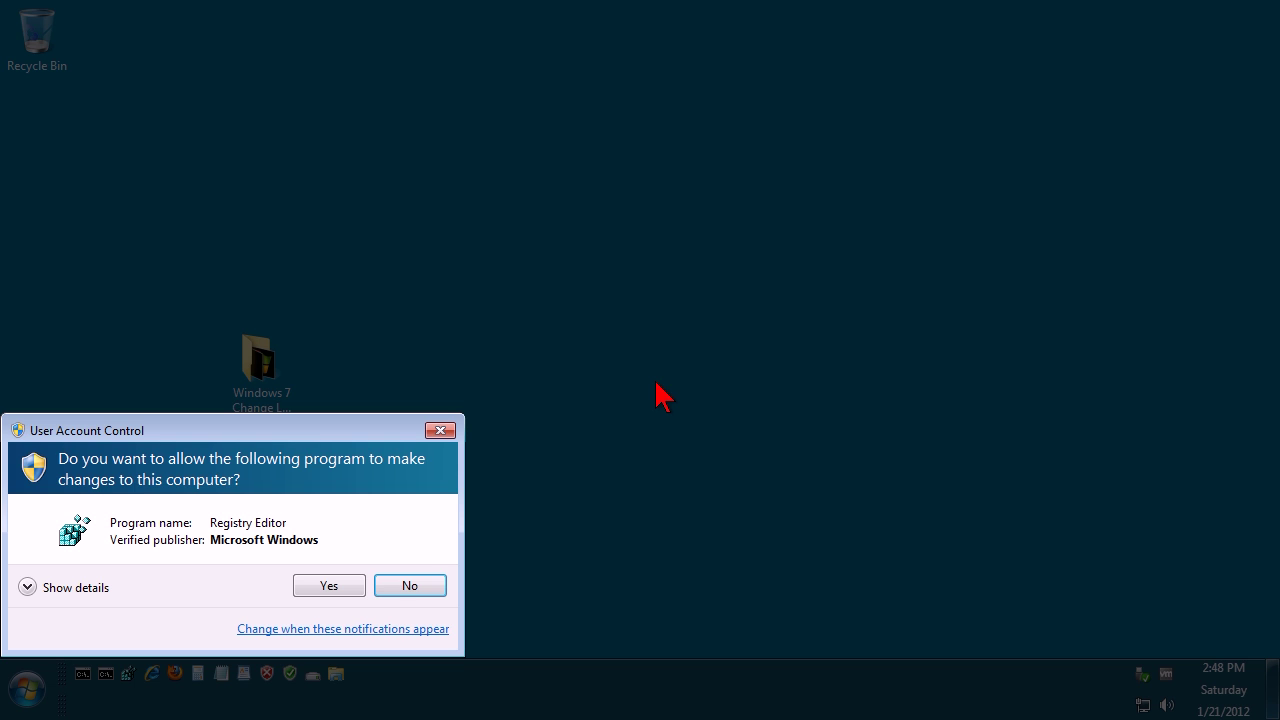
click(333, 588)
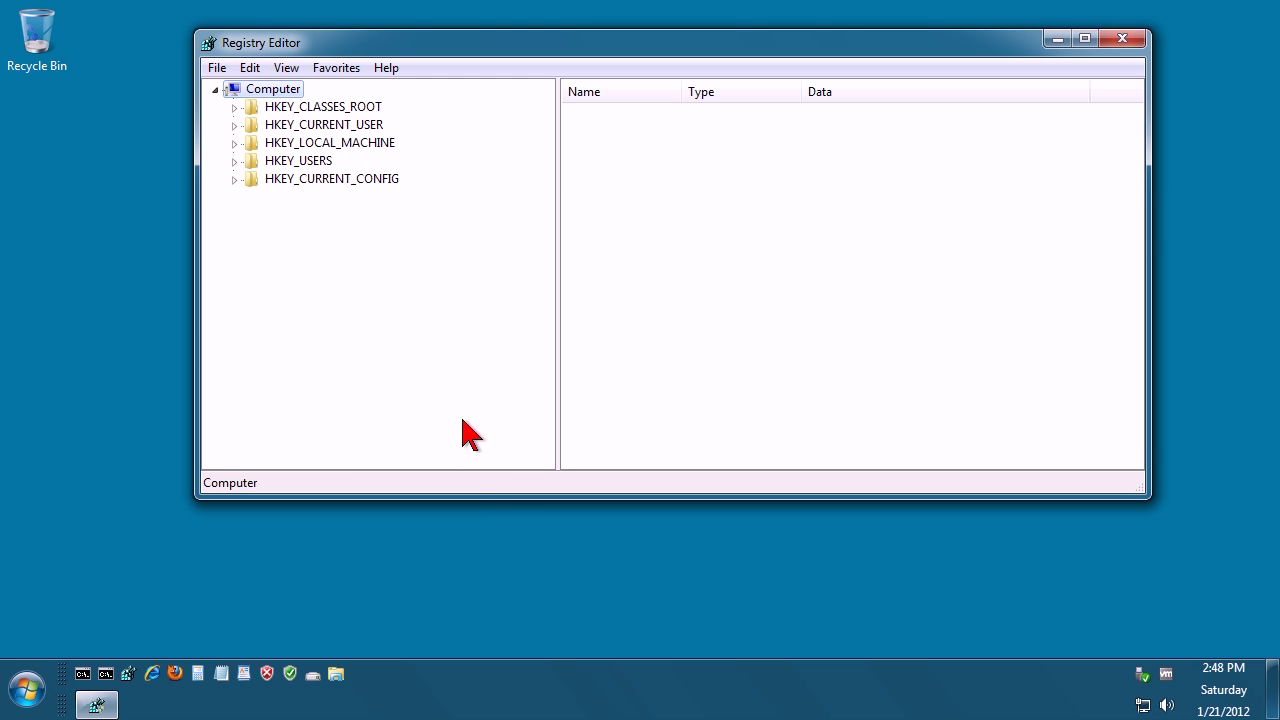
click(235, 143)
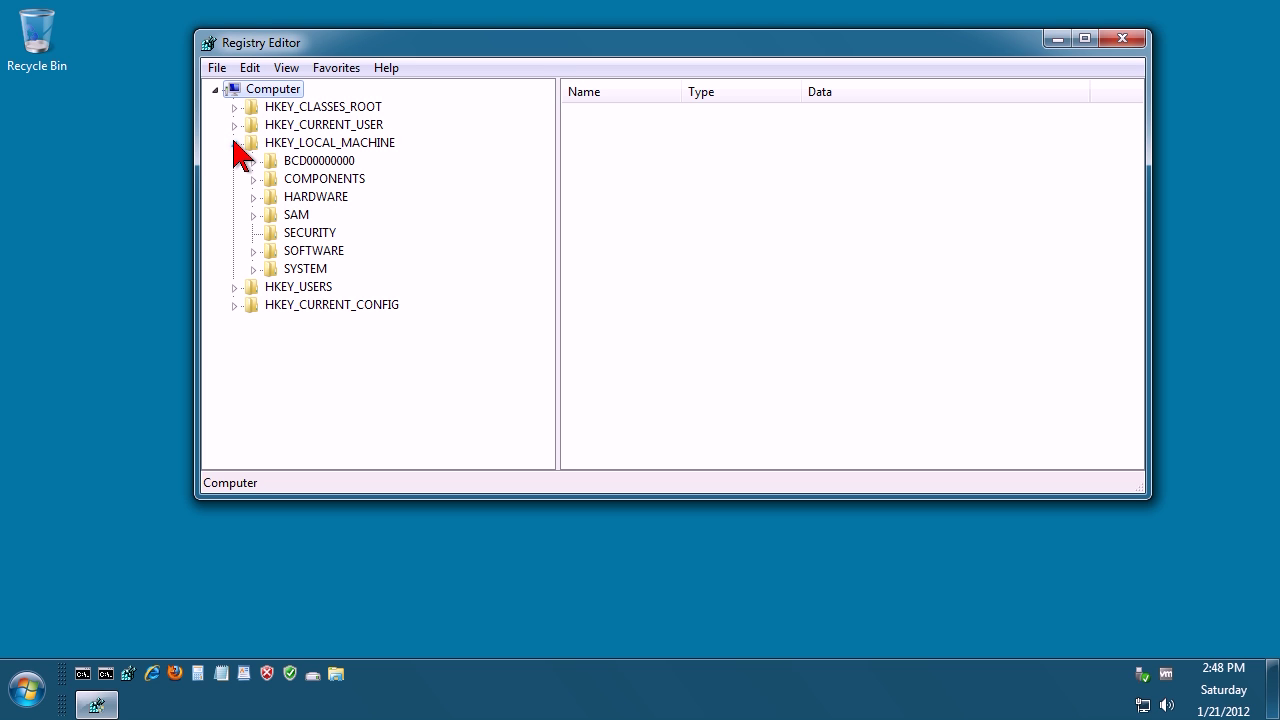
click(254, 251)
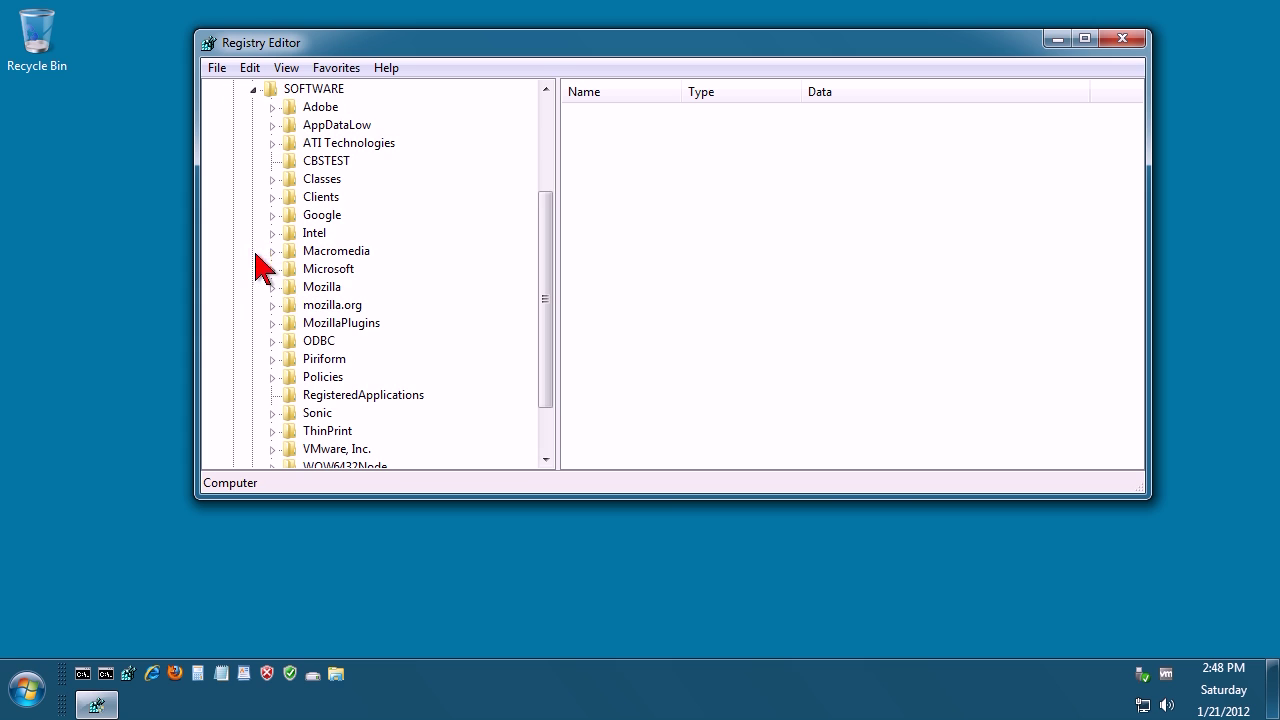
click(272, 287)
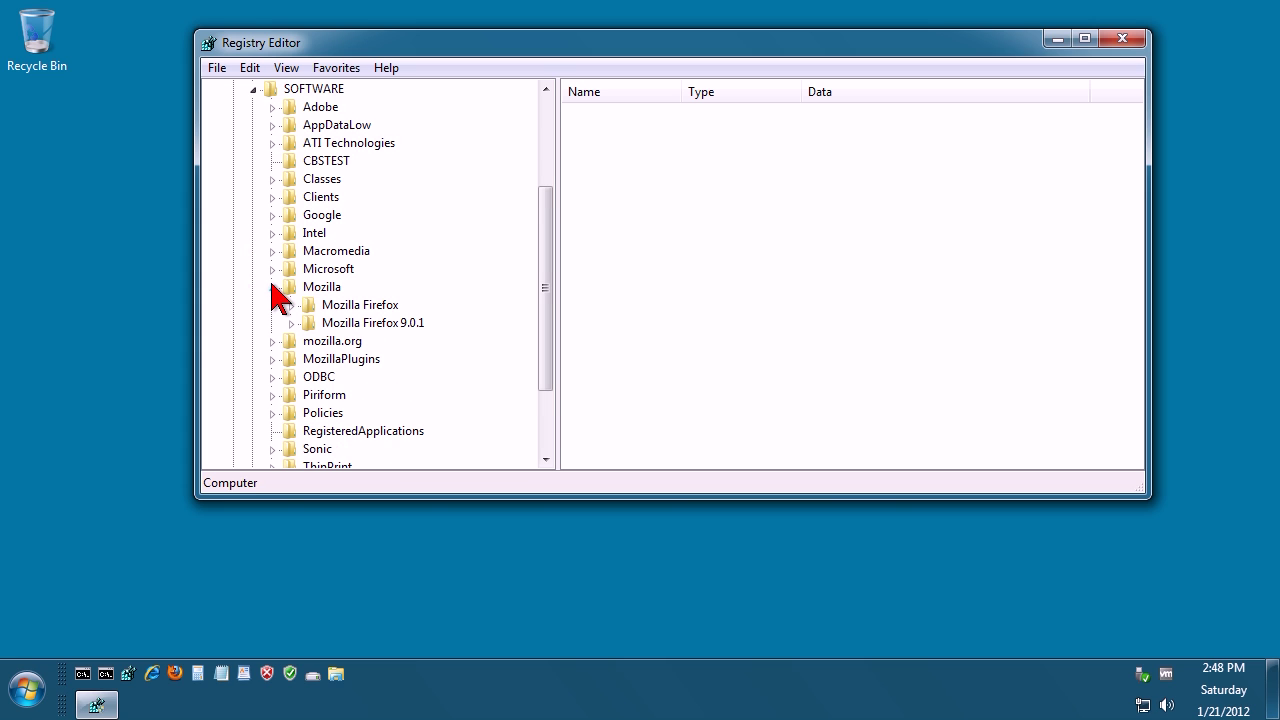
click(272, 286)
click(272, 268)
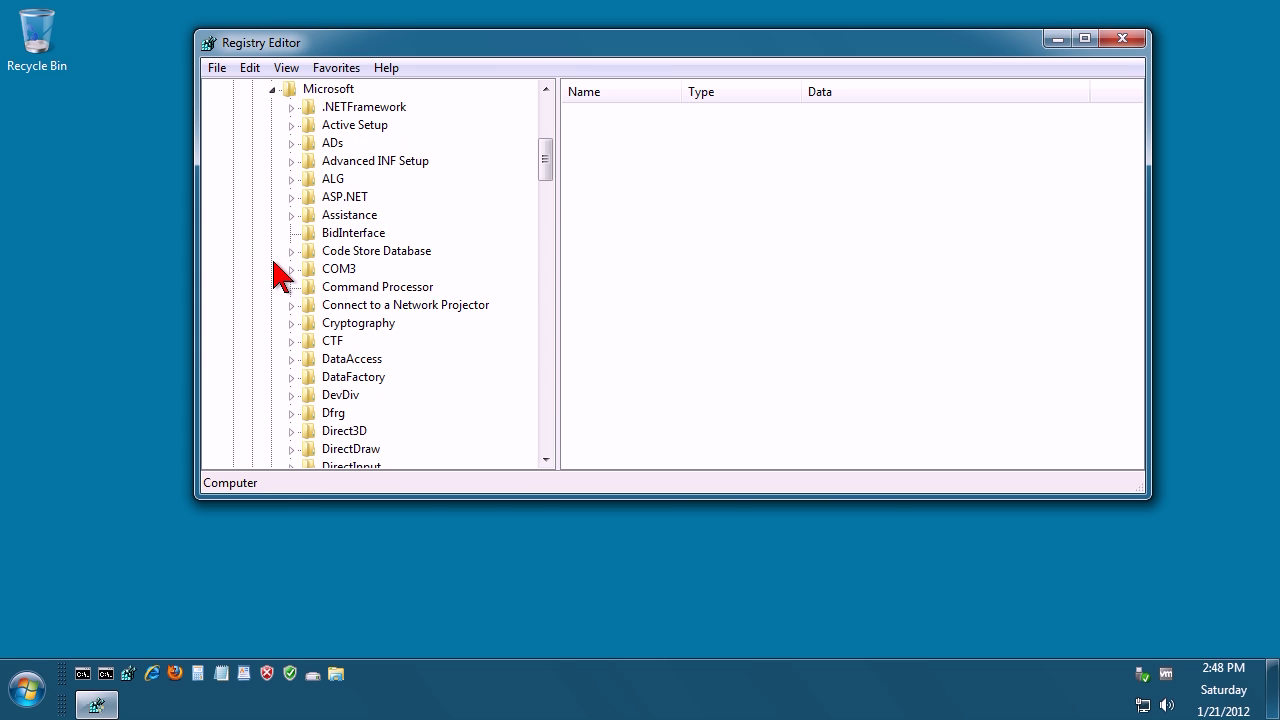
Open the Windows\CurrentVersion\Authentication\LogonUI\Background key under Microsoft
drag(549, 163, 526, 386)
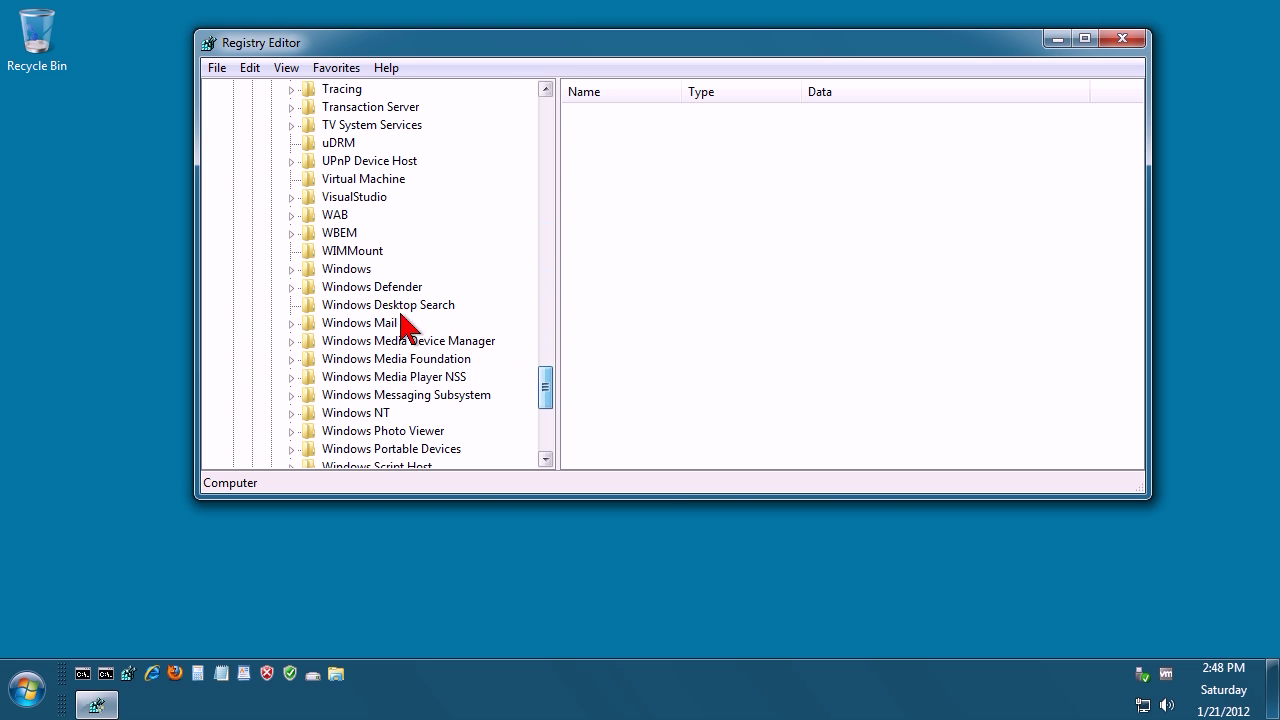
click(291, 269)
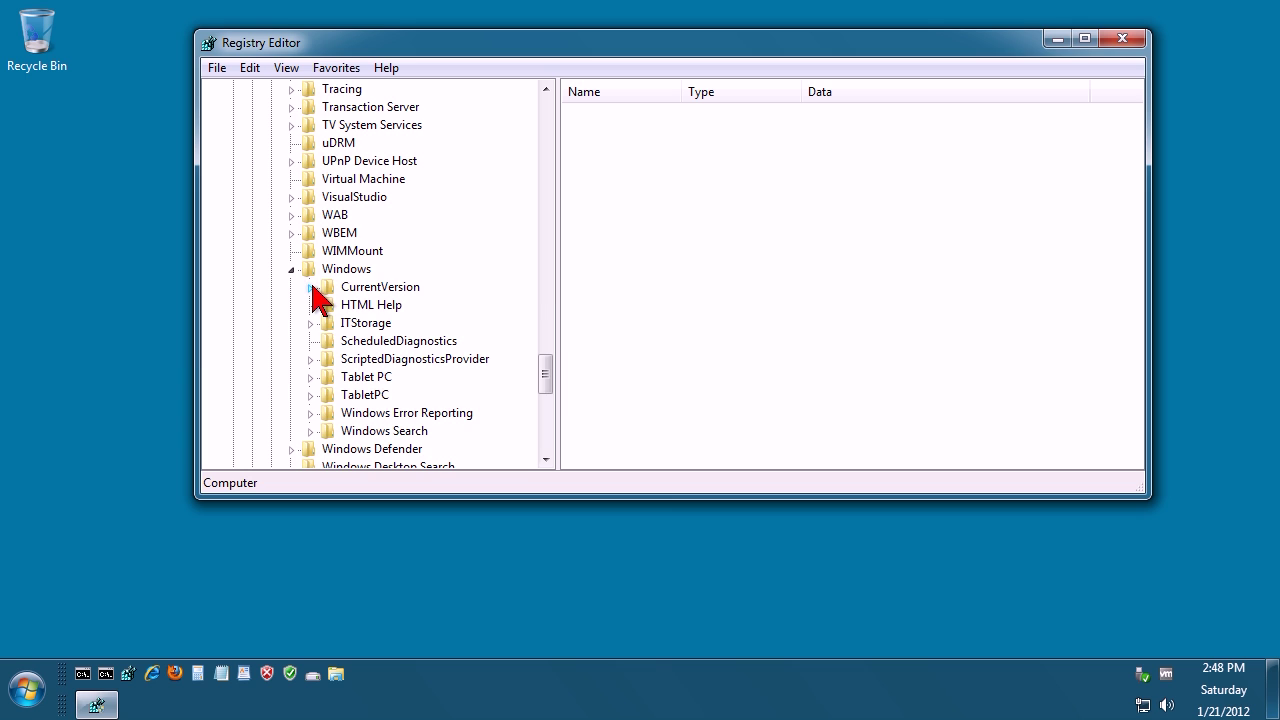
click(311, 287)
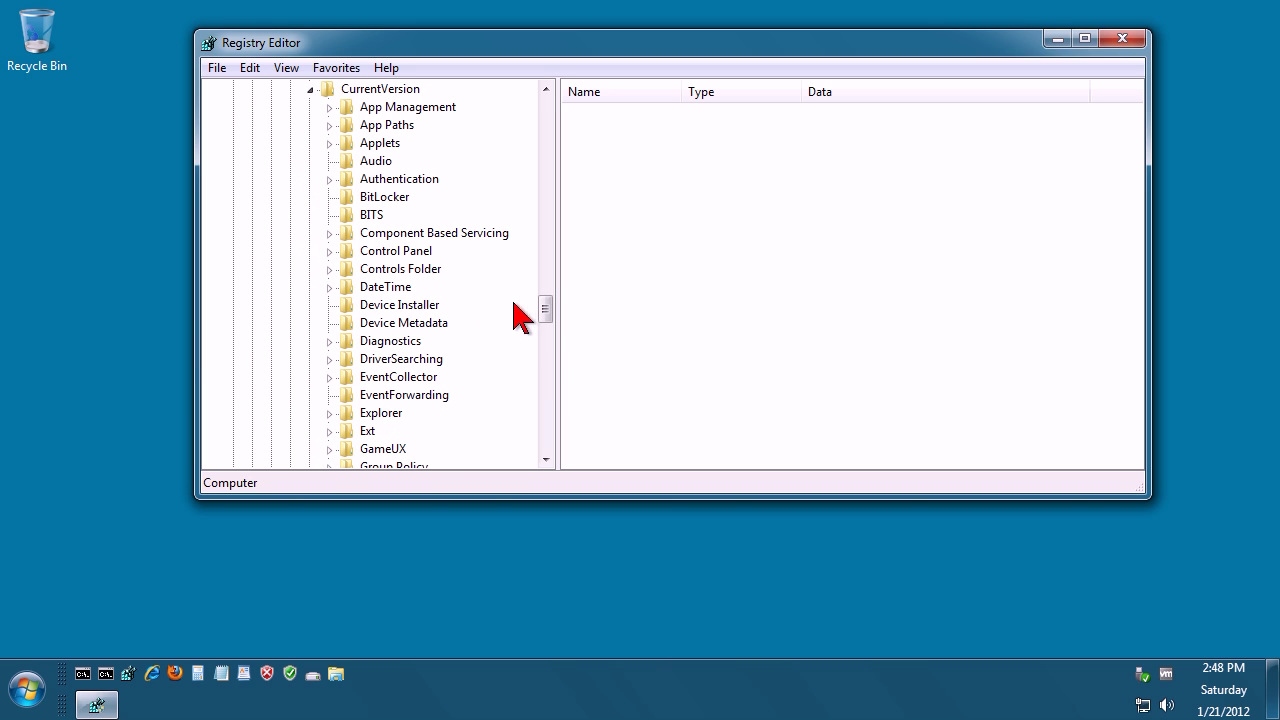
scroll(549, 308, up, 2)
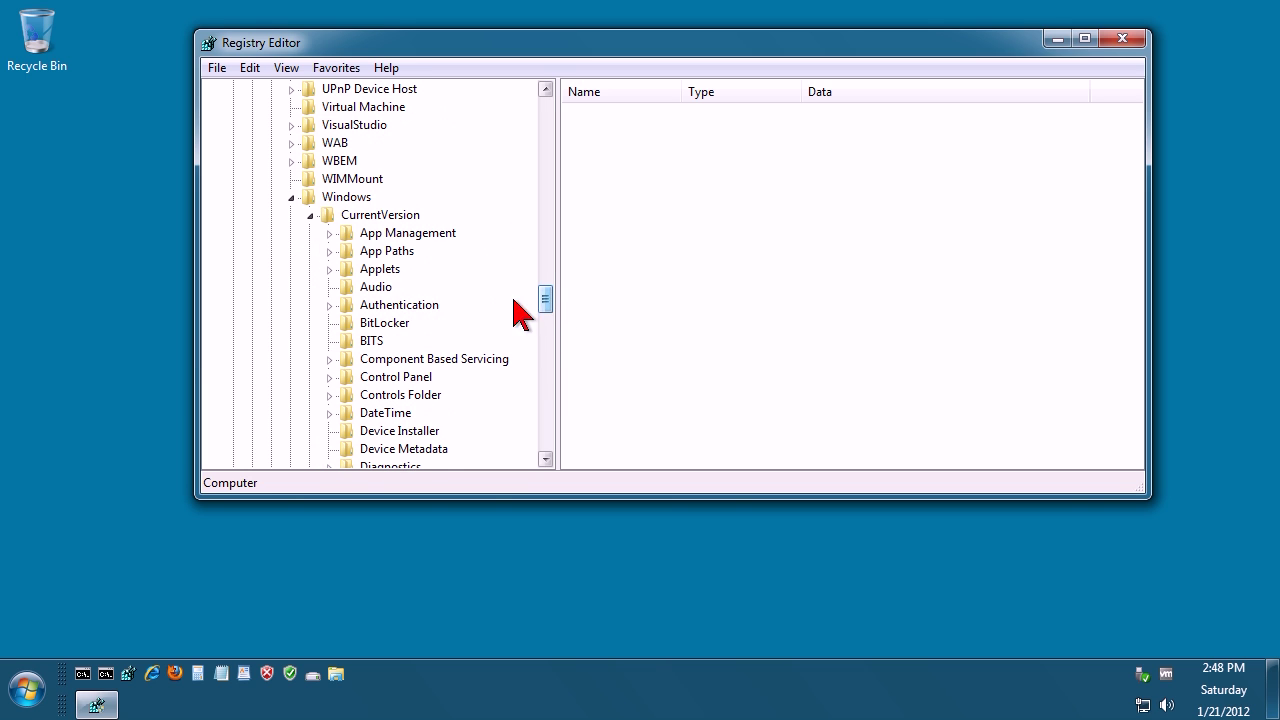
click(330, 305)
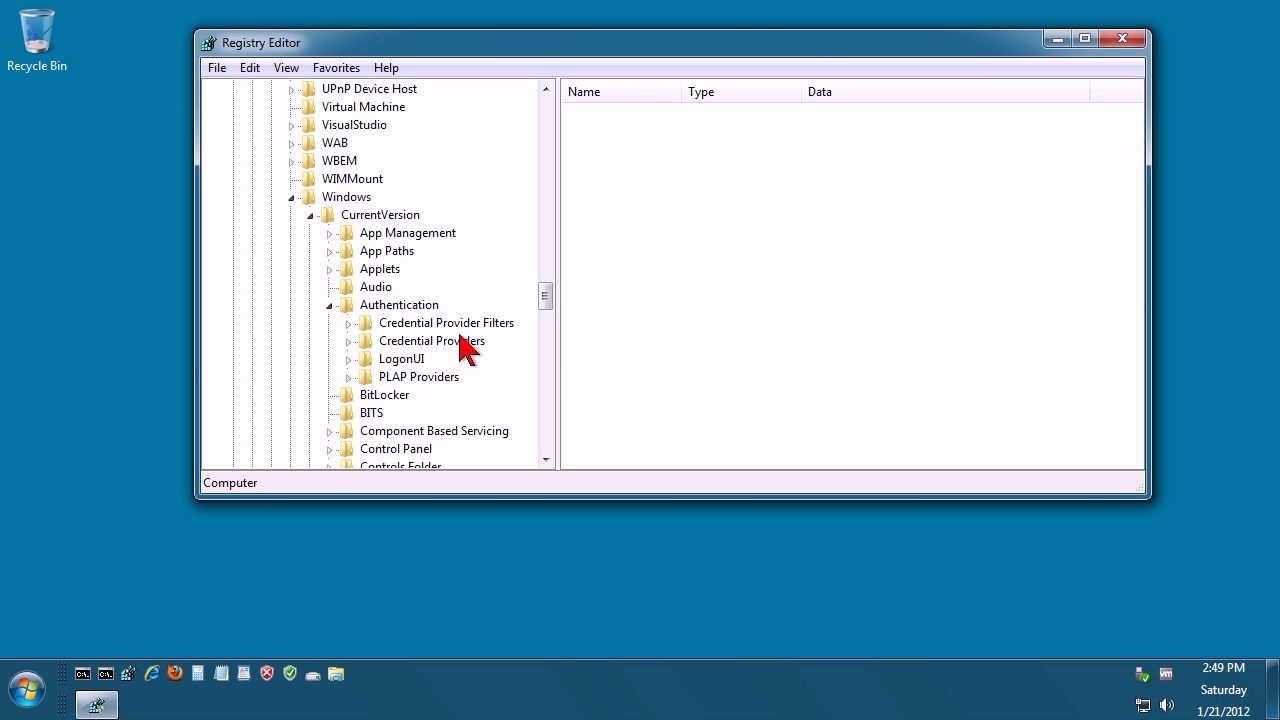
scroll(546, 306, down, 2)
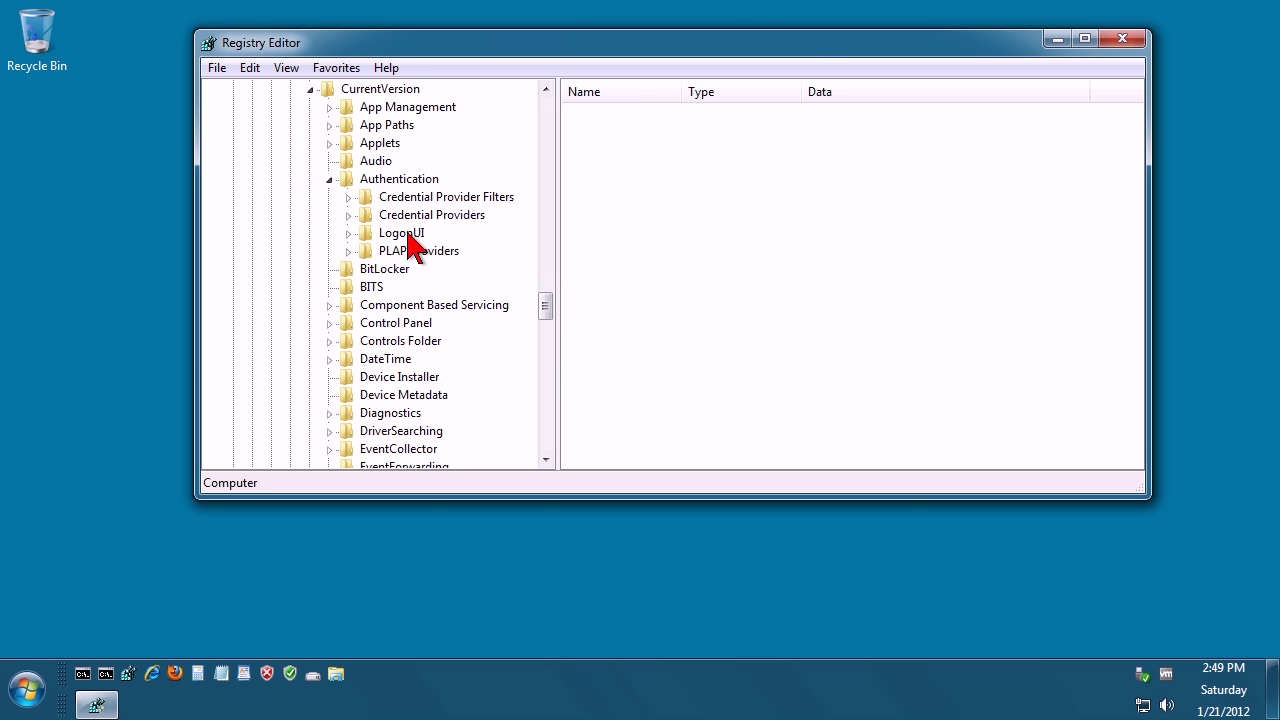
click(348, 233)
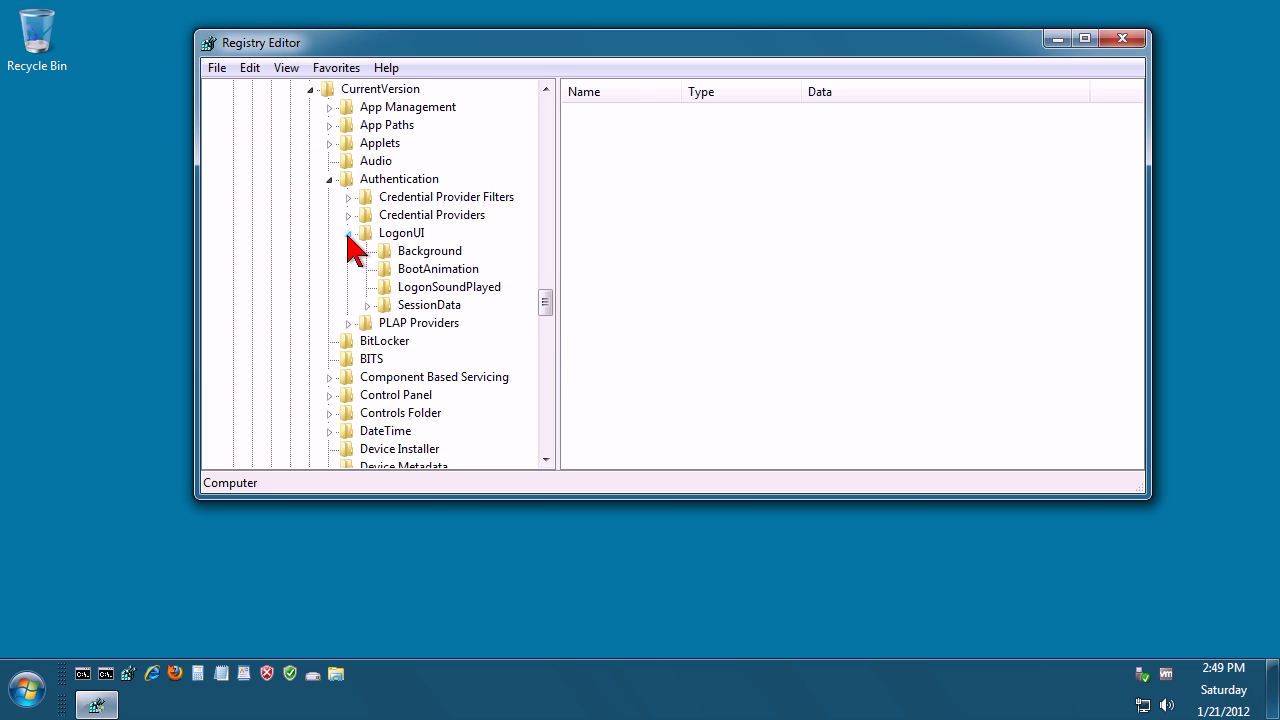
click(430, 256)
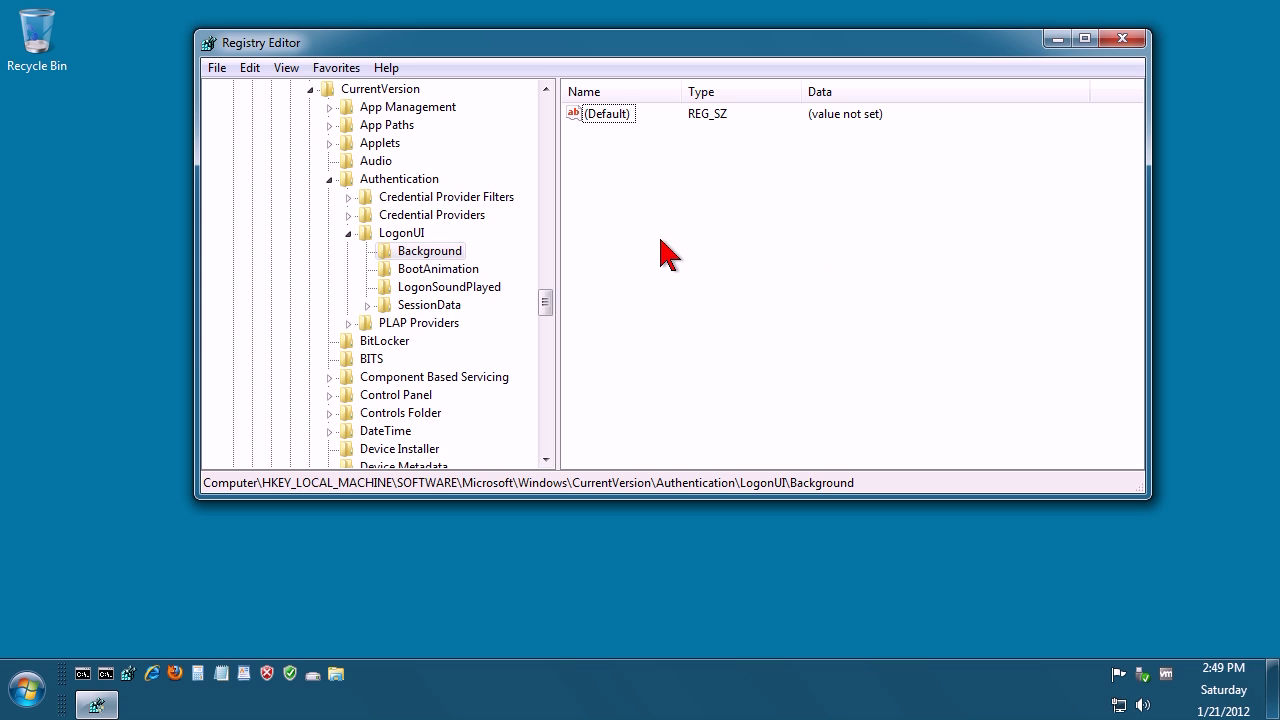
Create a DWORD (32-bit) value named OEMBackground in the Background key
right_click(661, 242)
mouse_move(706, 258)
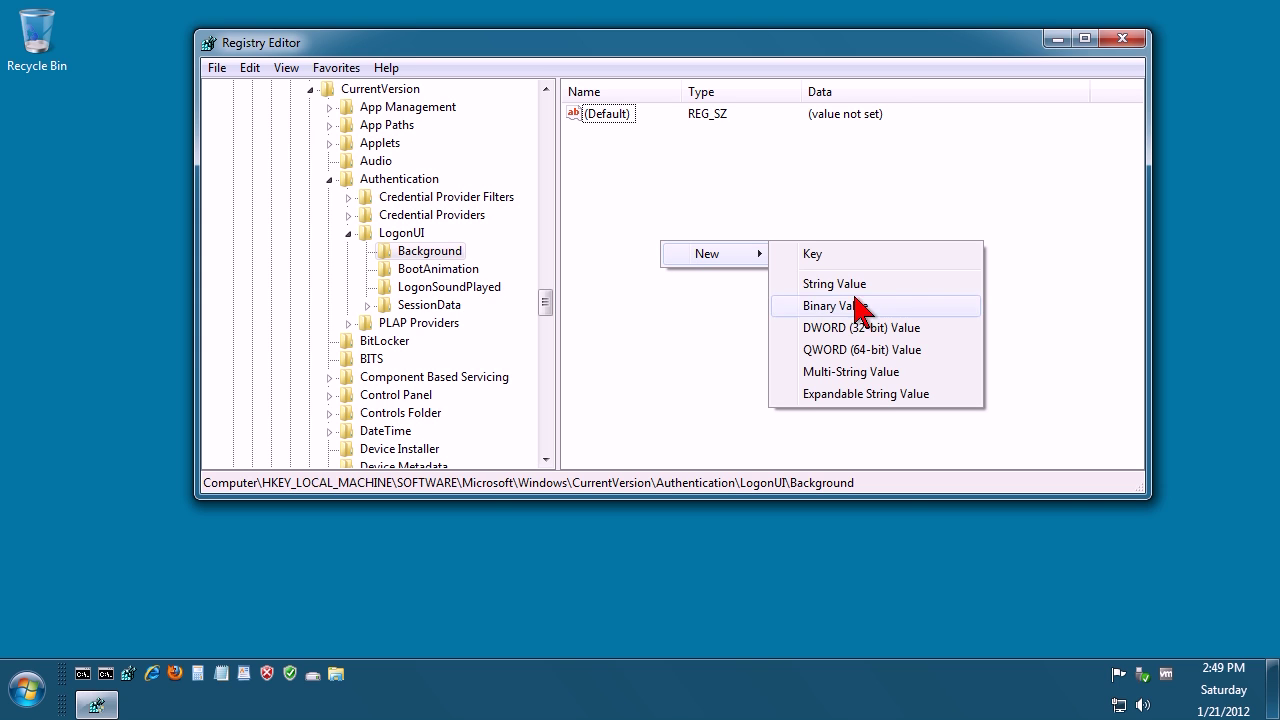
click(876, 327)
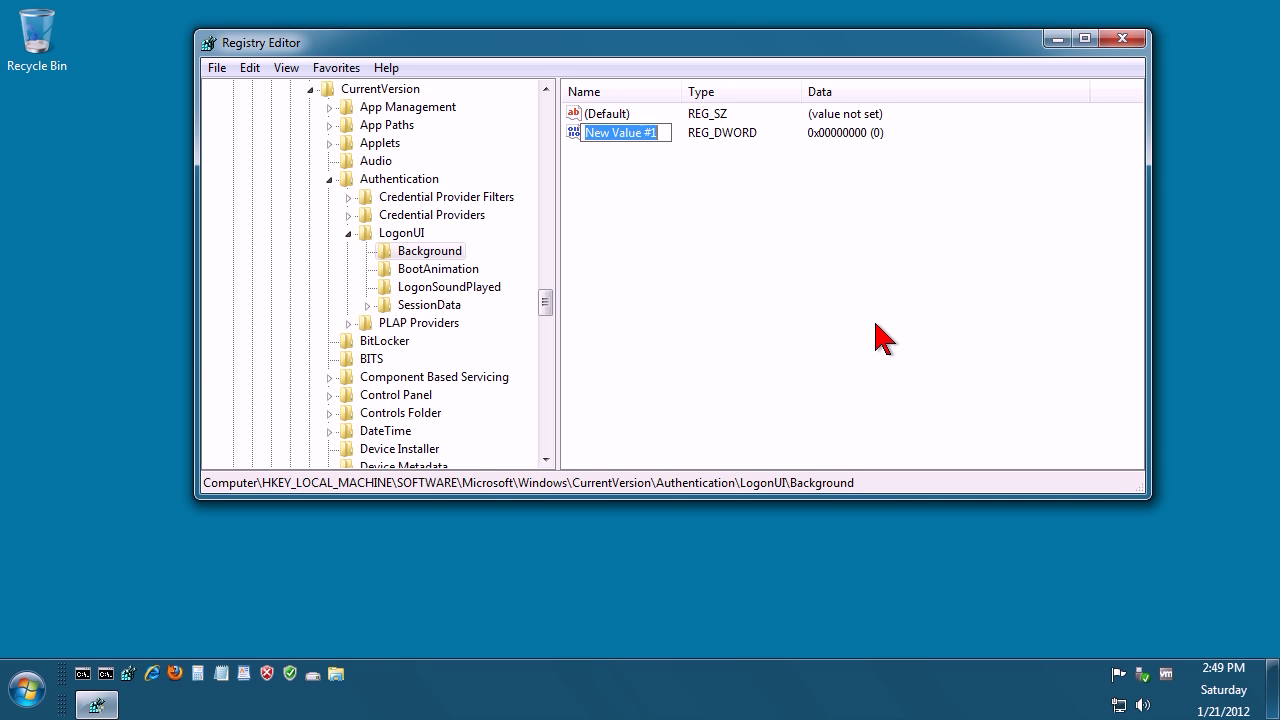
text(OEMB)
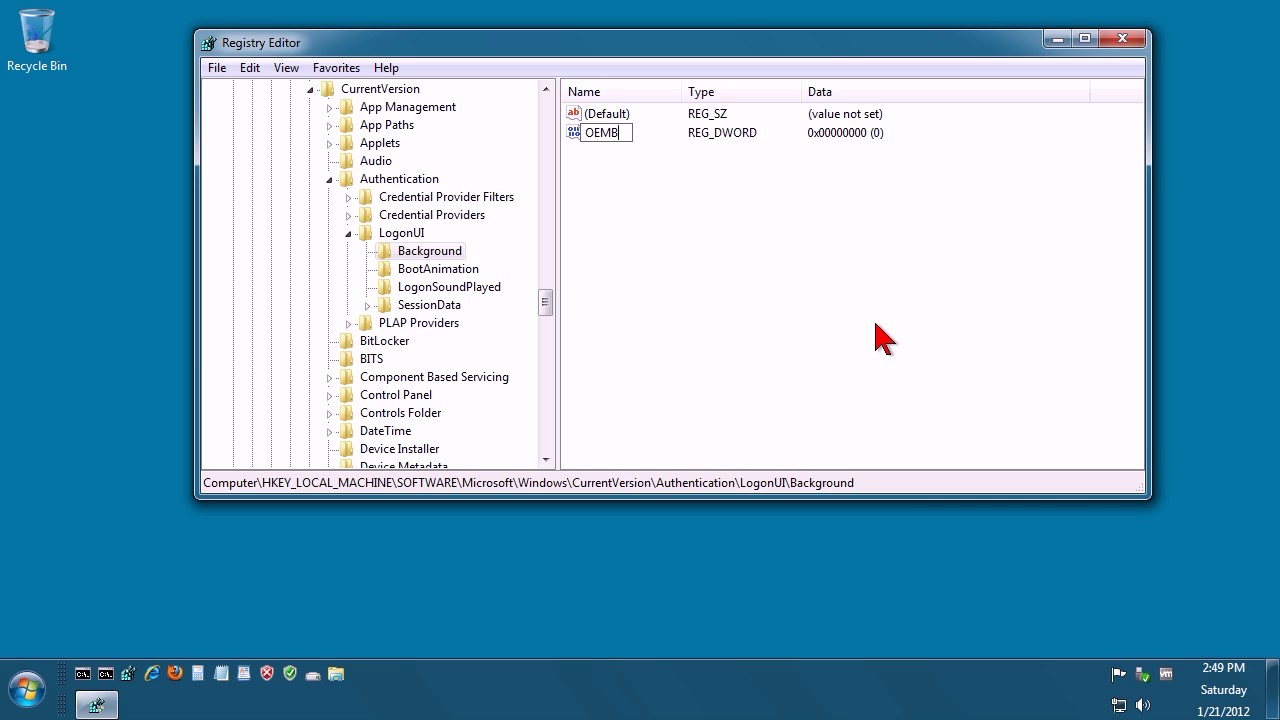
text(ackground)
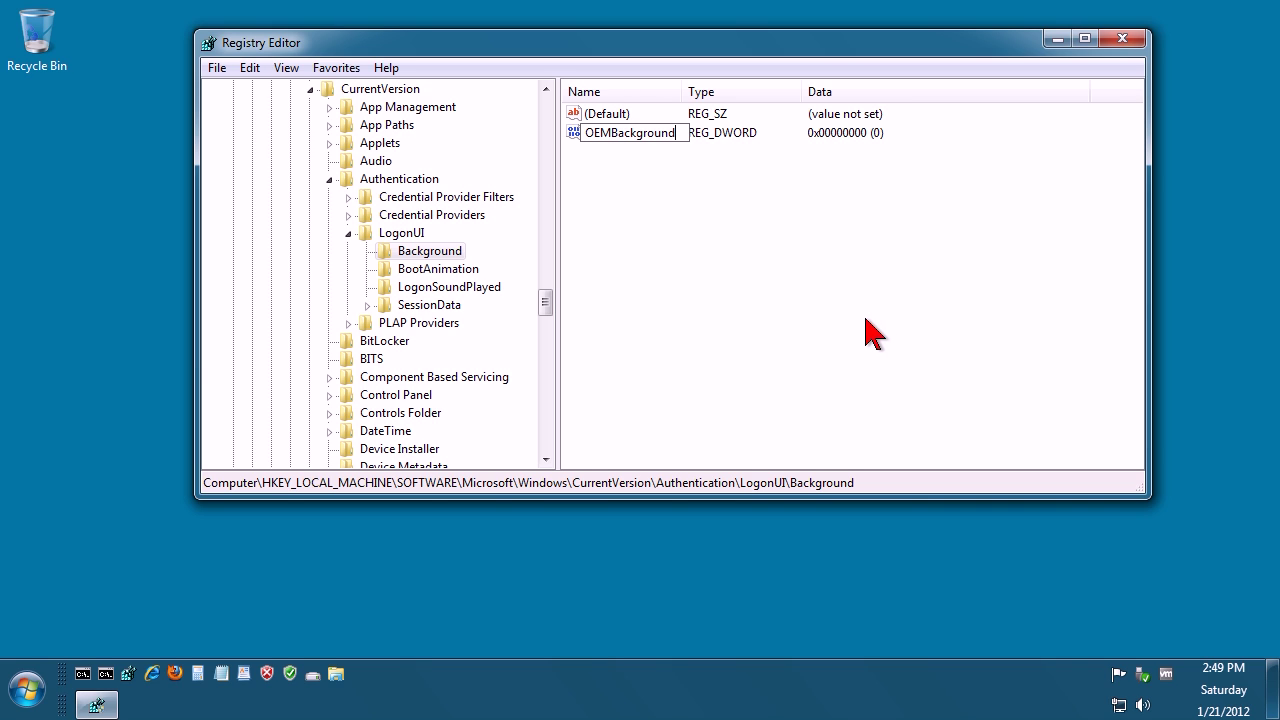
key(Return)
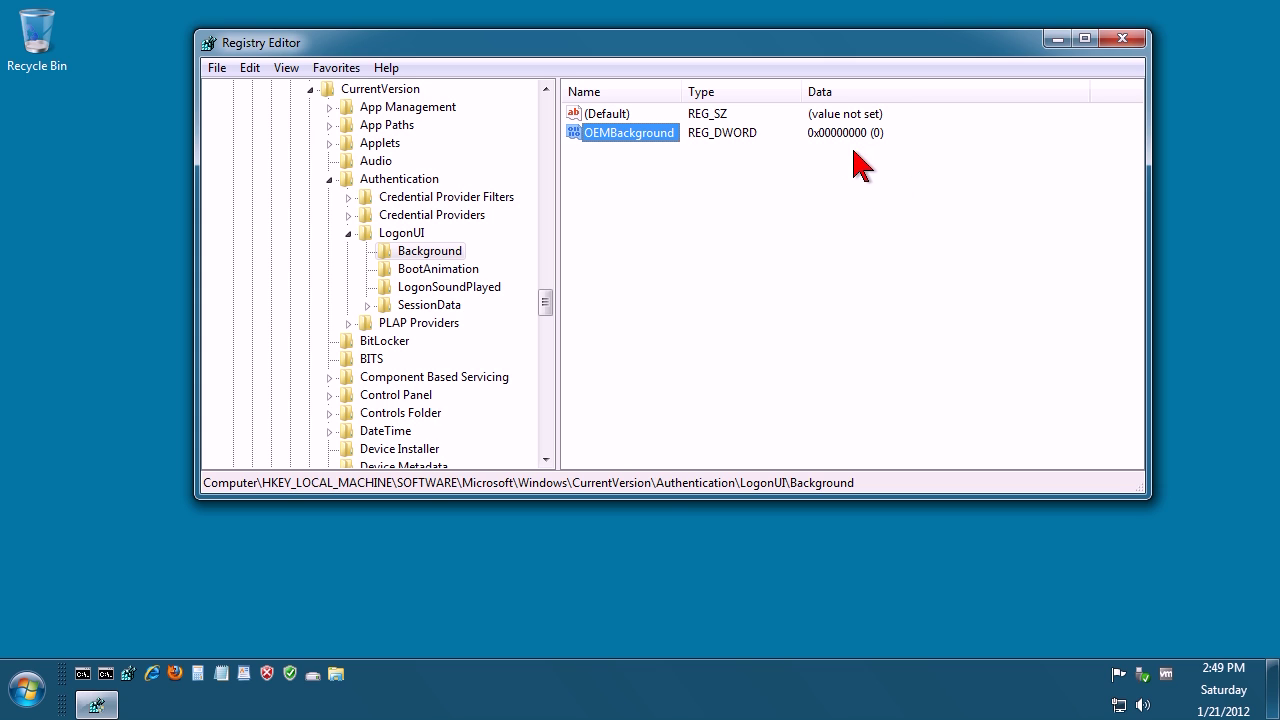
Set the OEMBackground value data to 1 and close Registry Editor
double_click(628, 136)
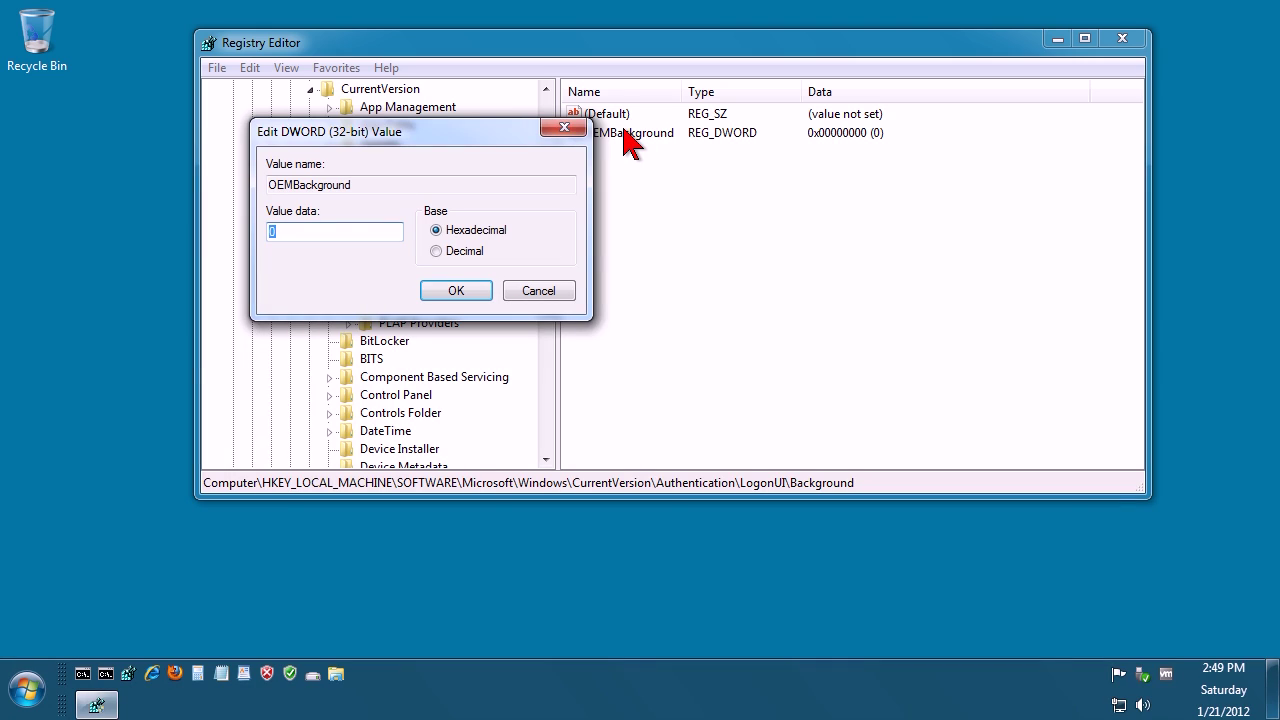
drag(460, 132, 810, 218)
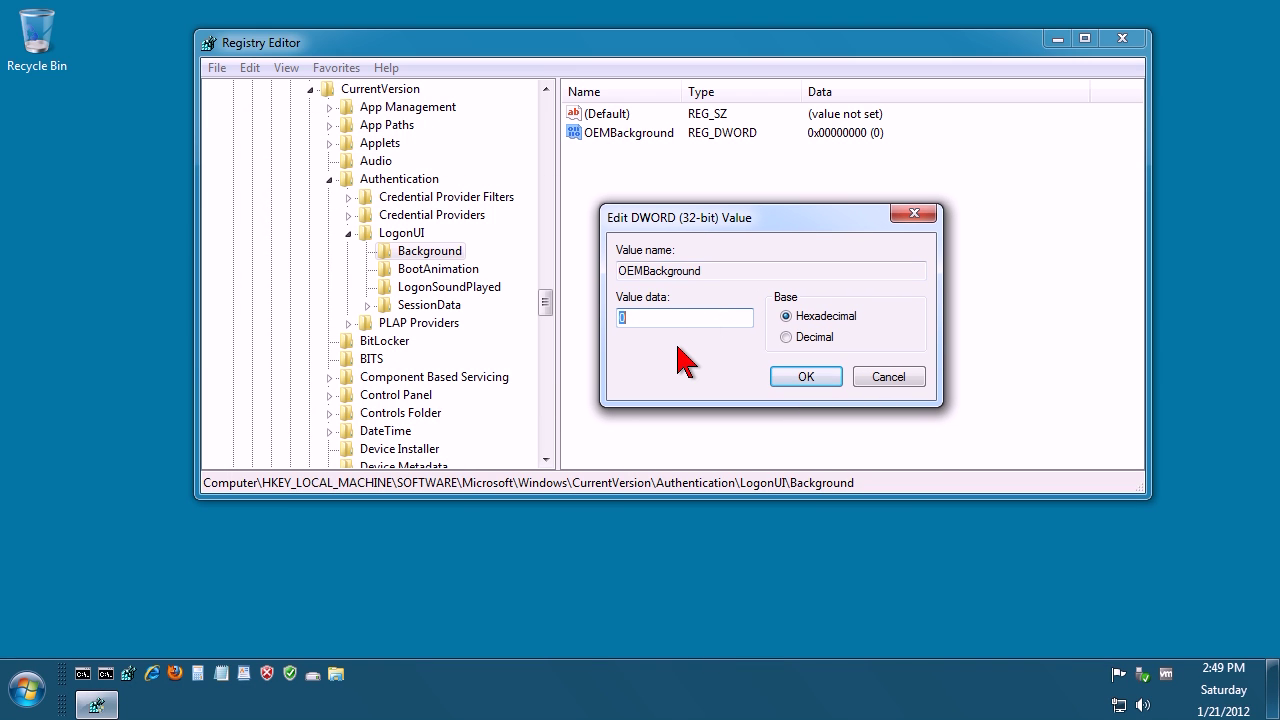
text(1)
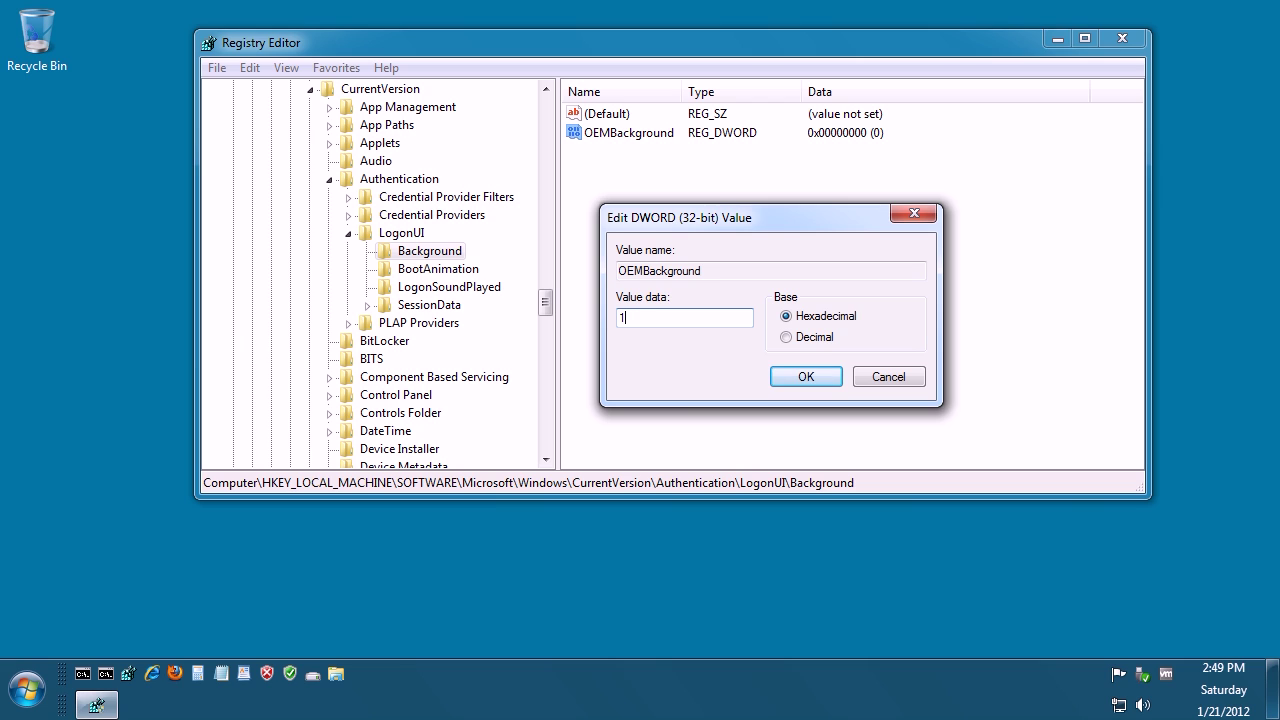
click(797, 379)
click(699, 306)
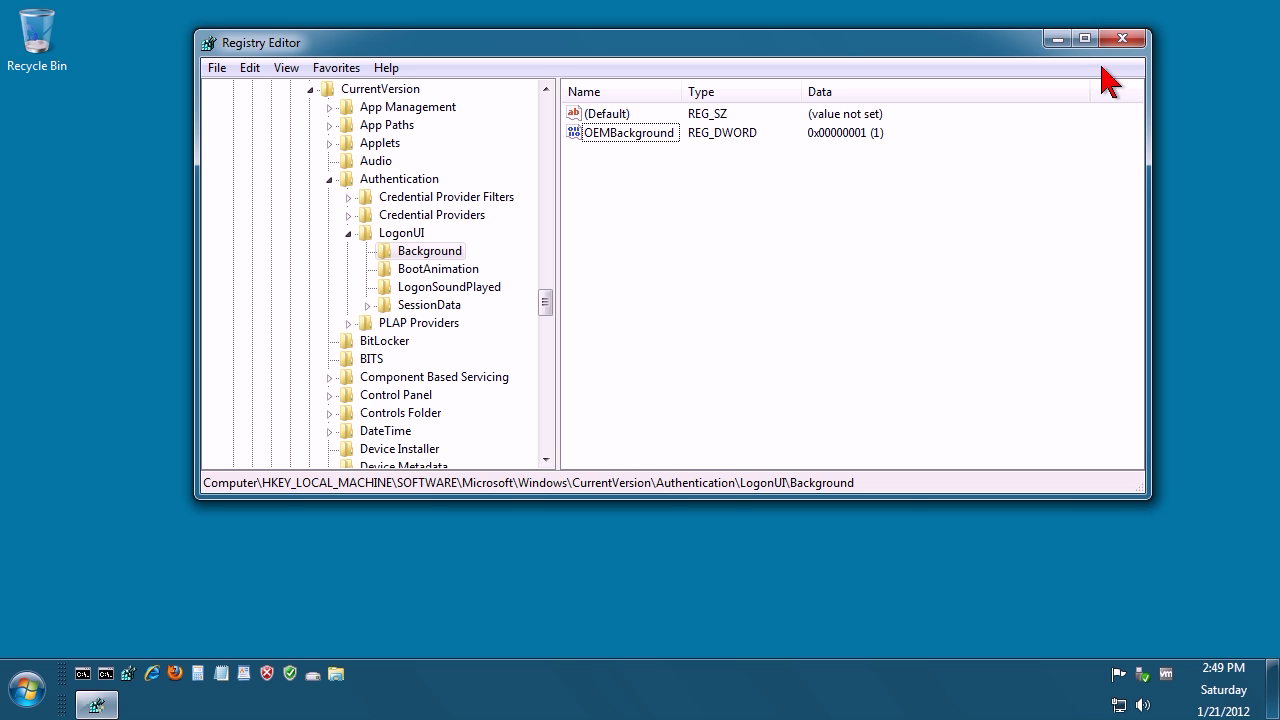
click(1125, 38)
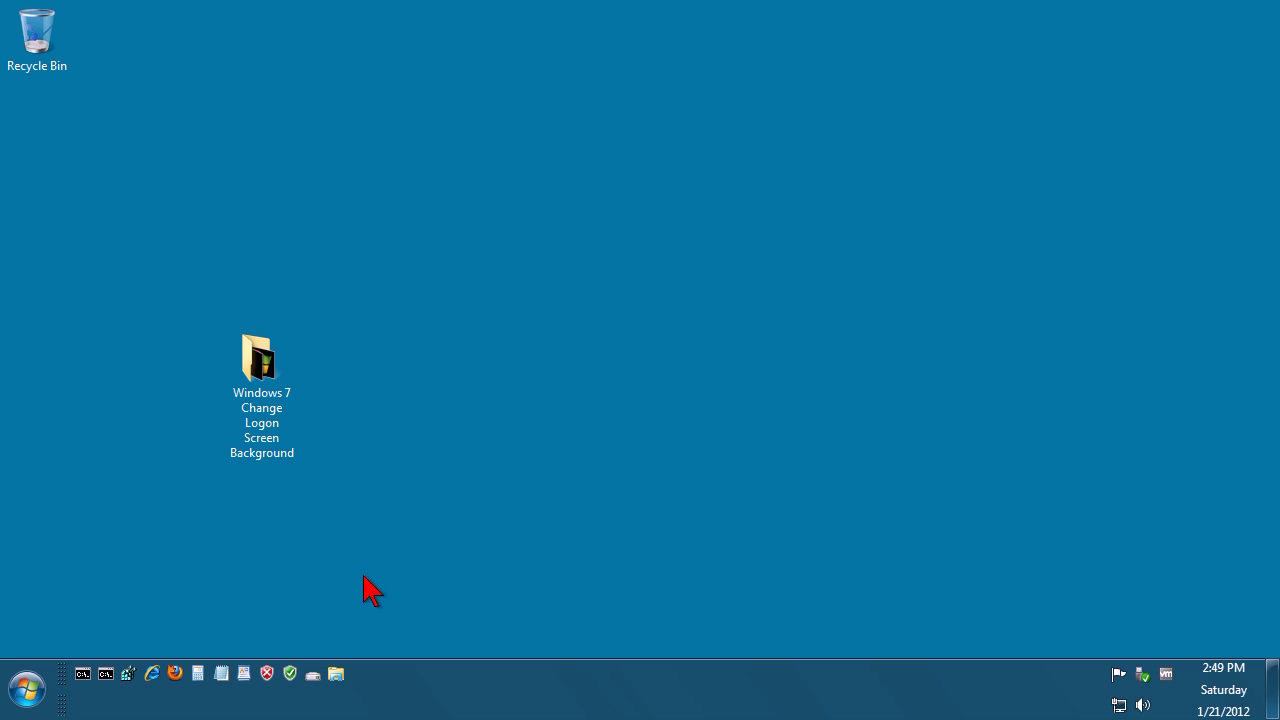
Switch to Windows Explorer and open the C:\Windows\System32\oobe folder
click(337, 673)
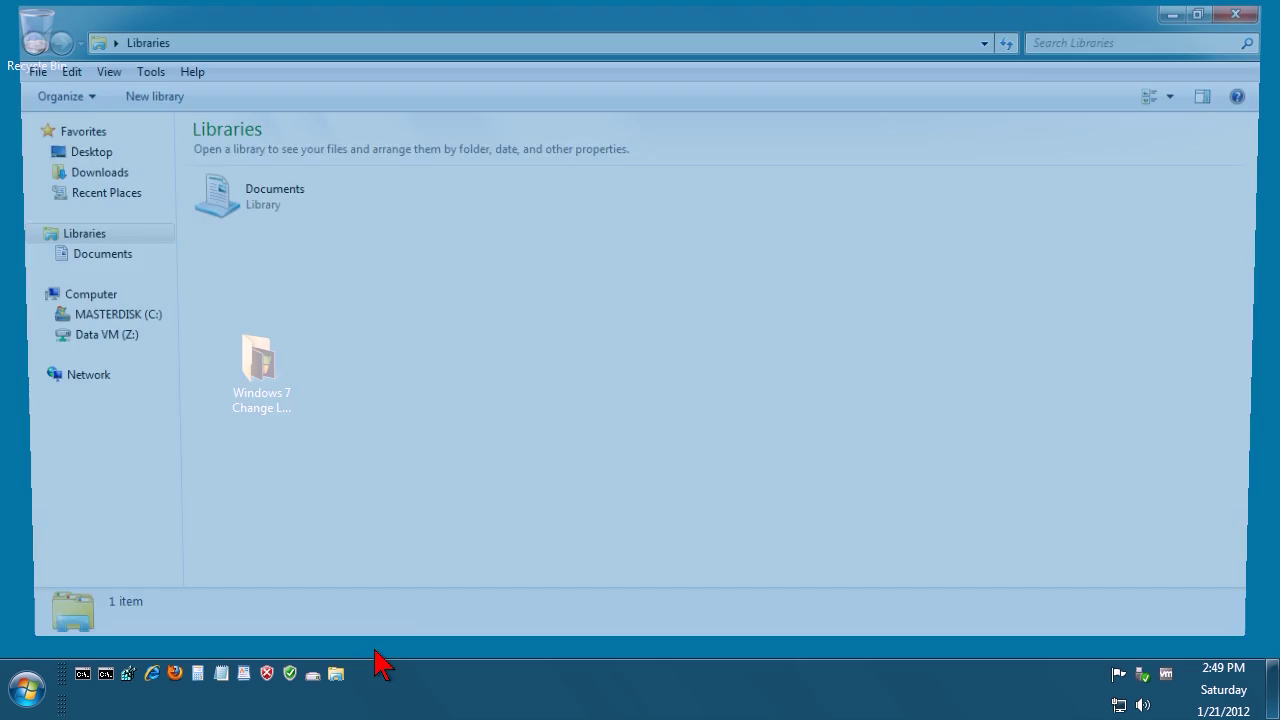
click(115, 322)
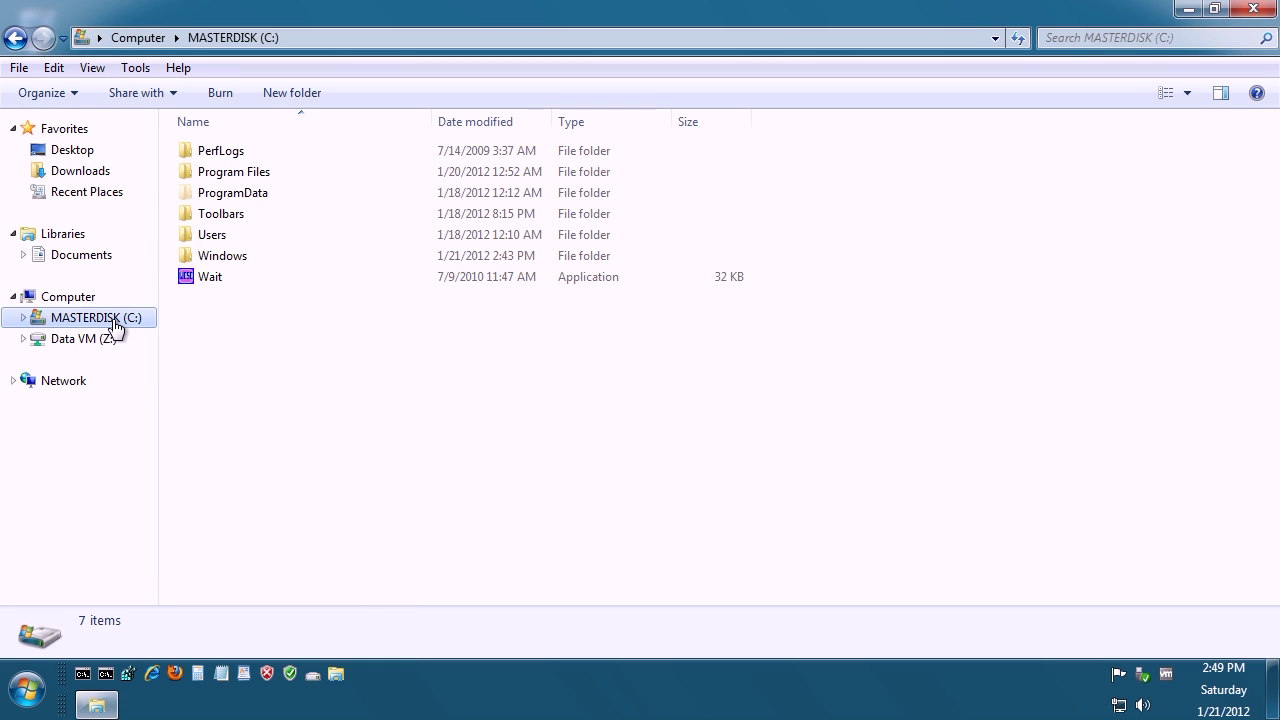
double_click(234, 271)
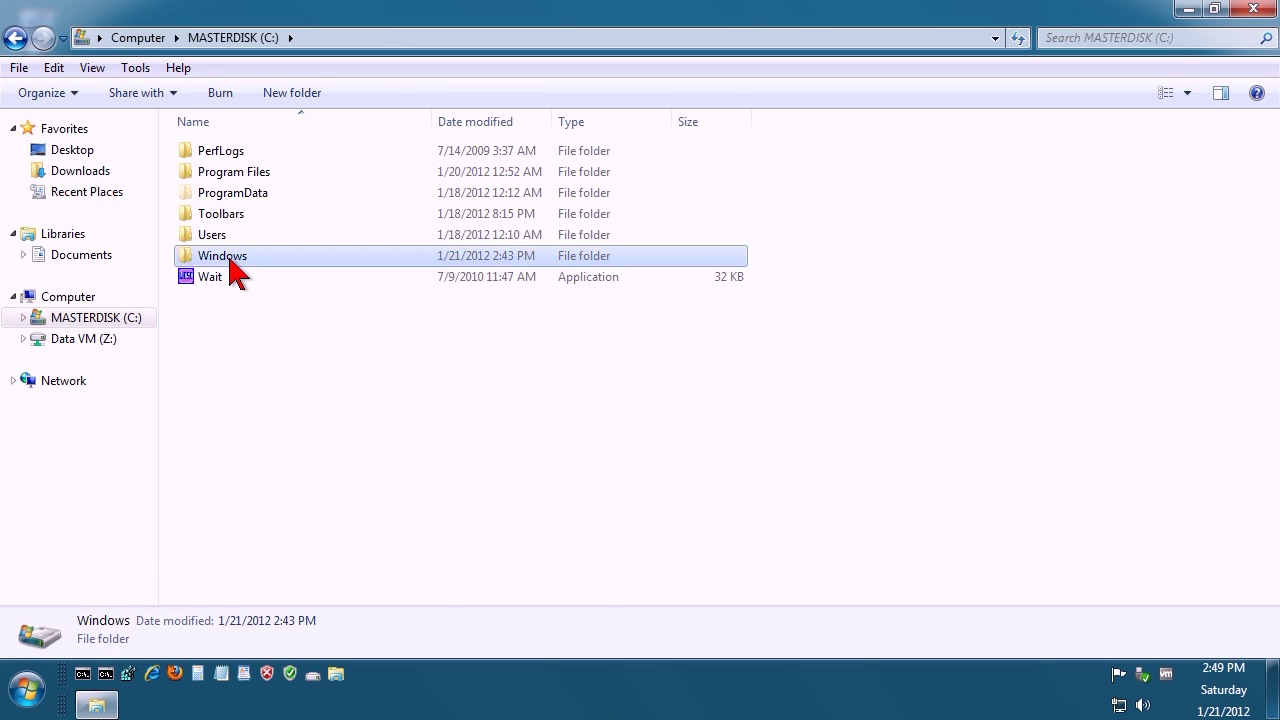
scroll(316, 567, down, 5)
scroll(316, 567, down, 4)
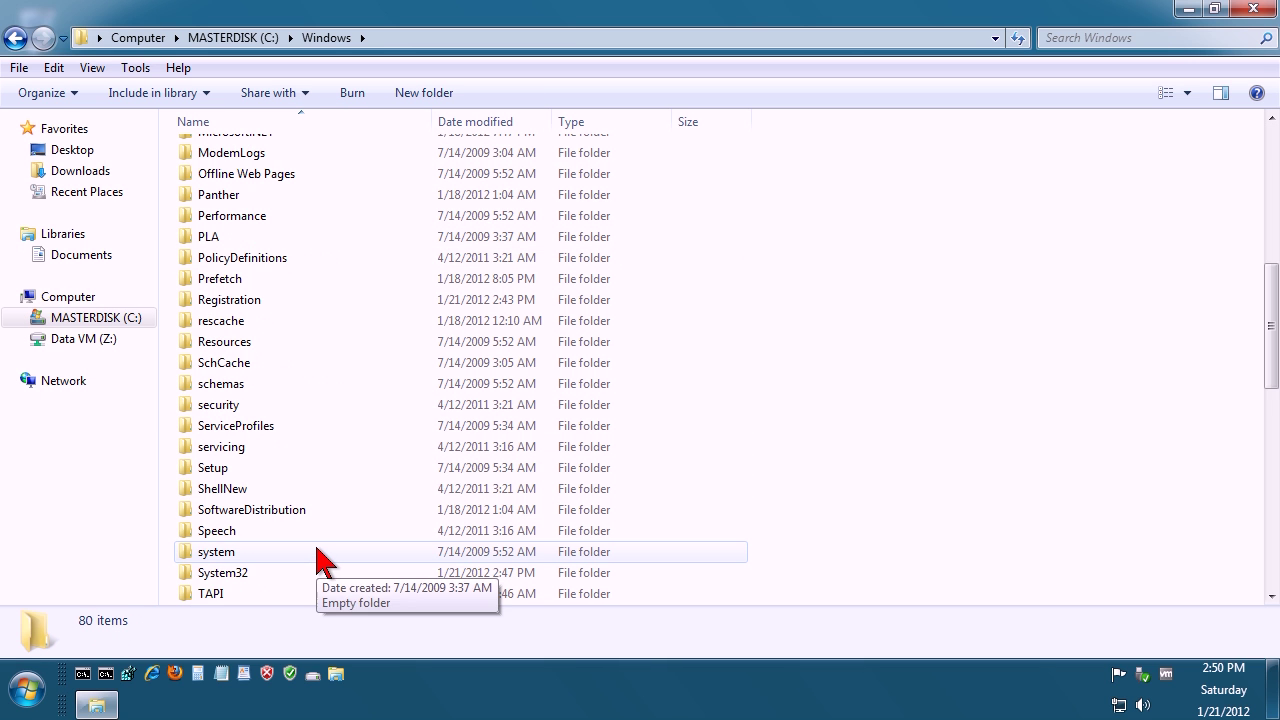
double_click(238, 512)
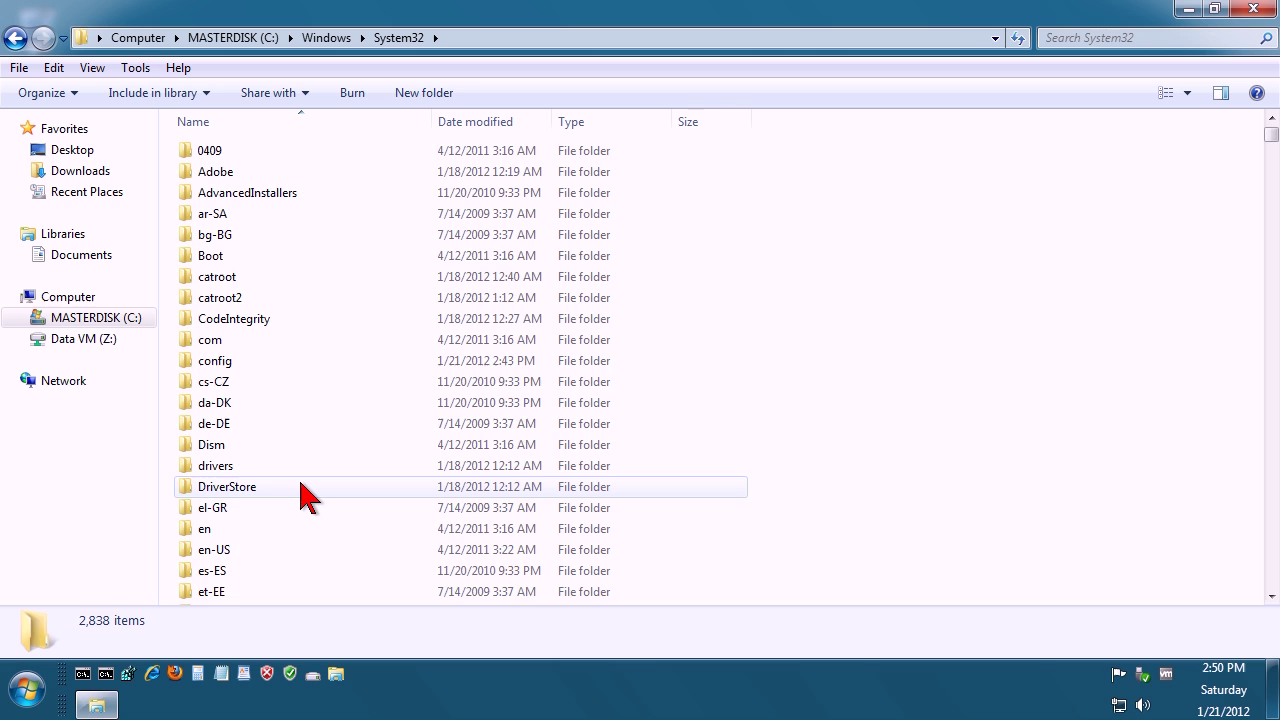
scroll(300, 491, down, 6)
scroll(305, 491, down, 13)
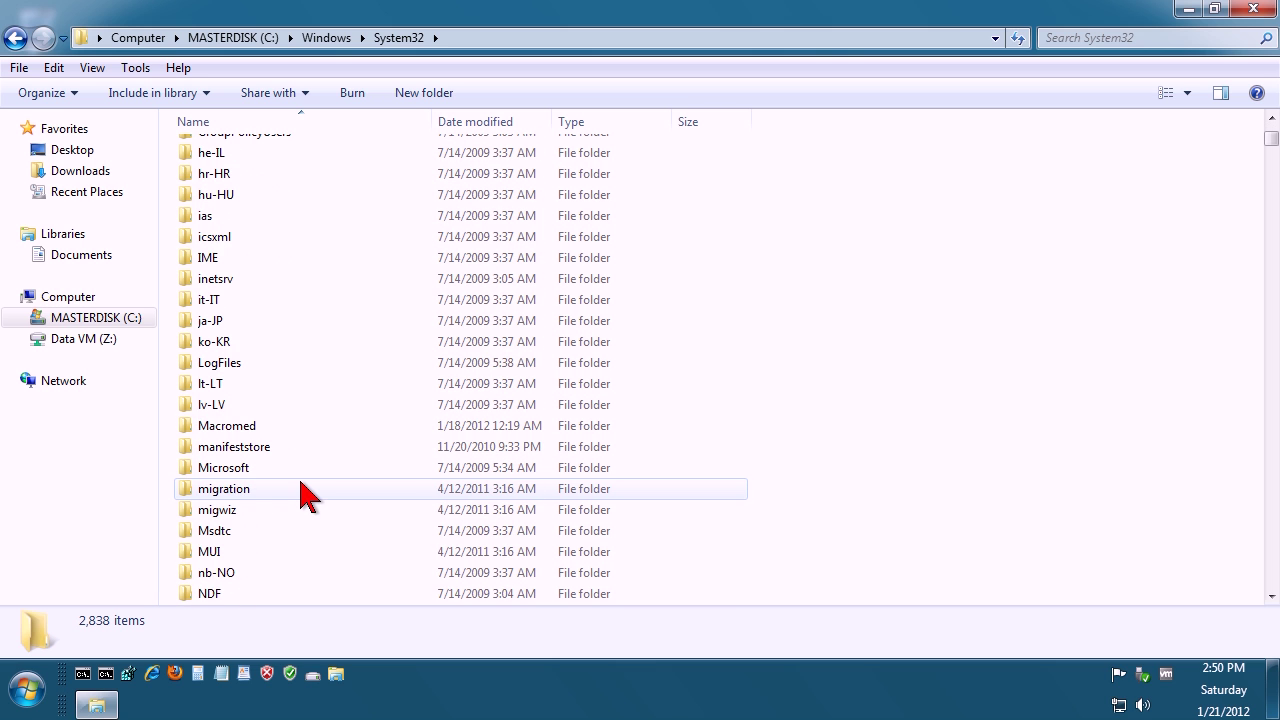
scroll(305, 491, up, 6)
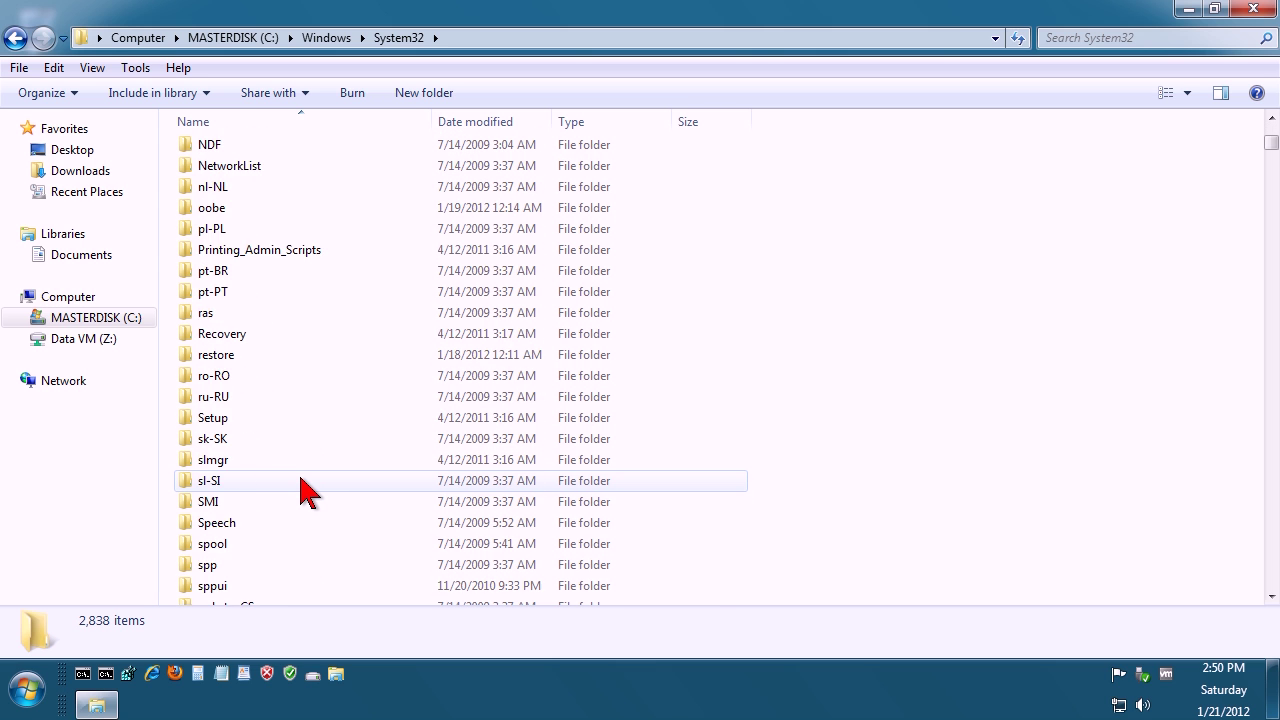
double_click(215, 398)
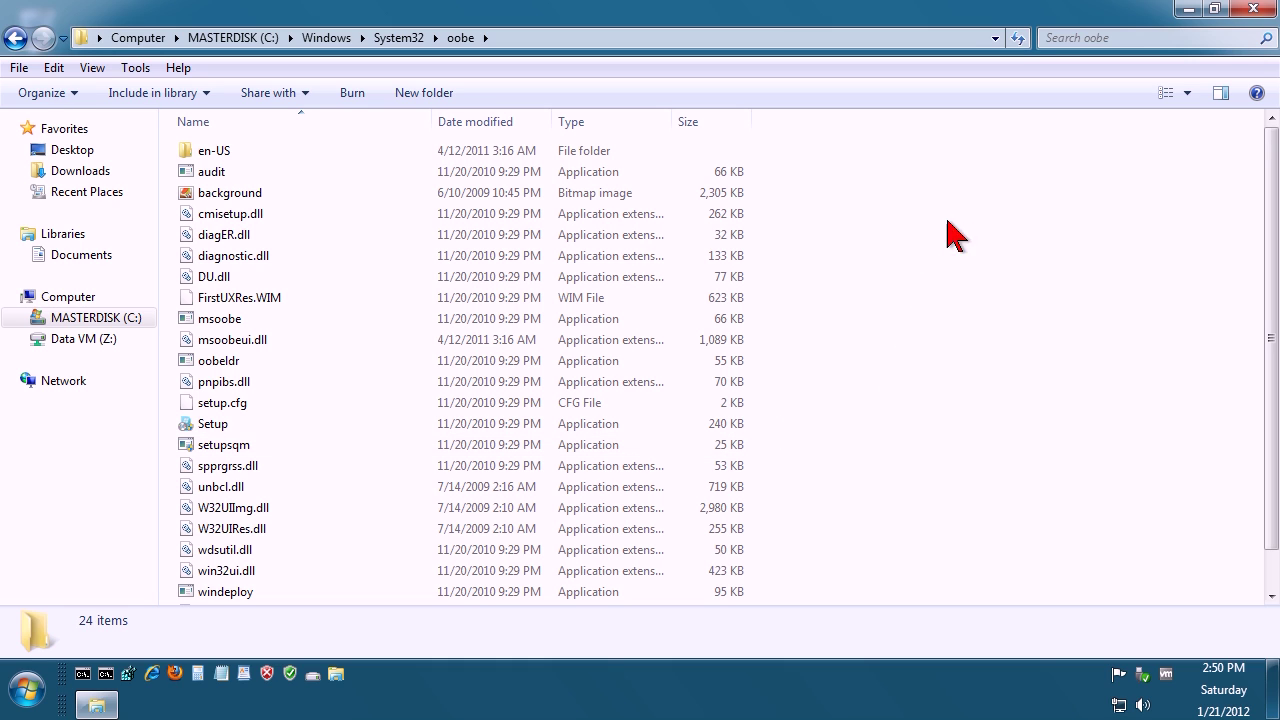
Create a folder named info in the oobe folder
right_click(898, 301)
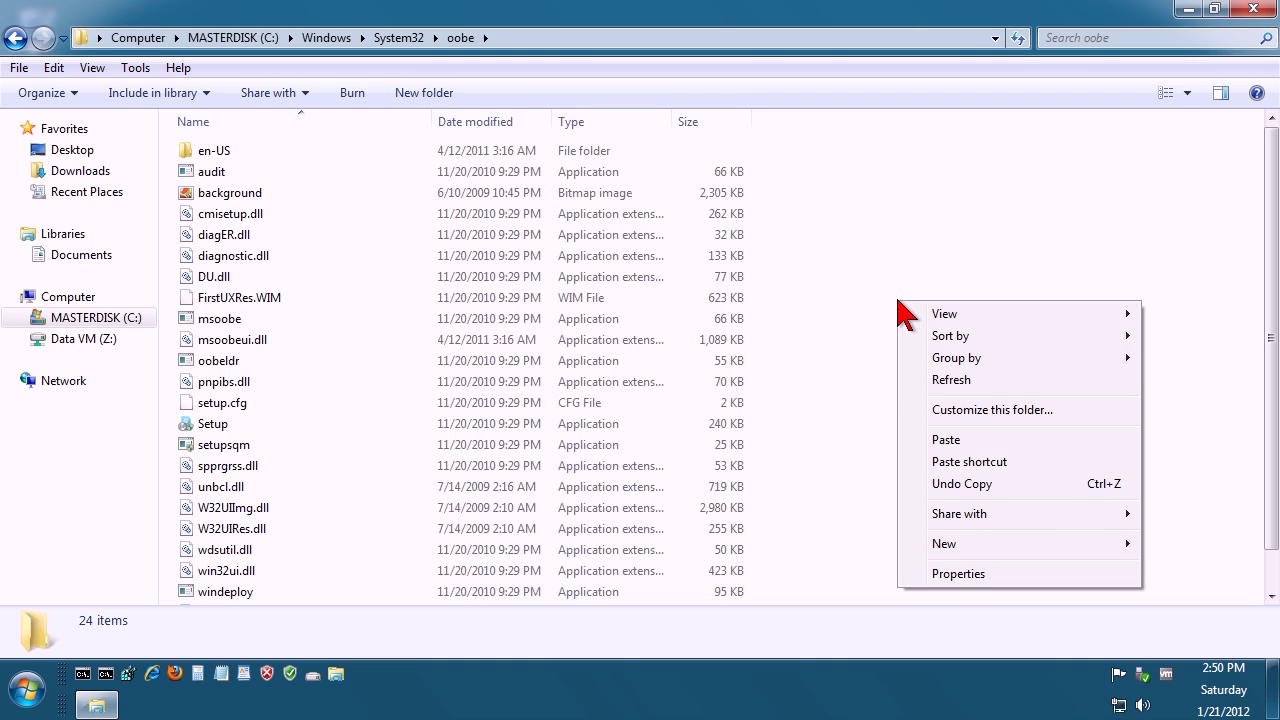
mouse_move(1010, 548)
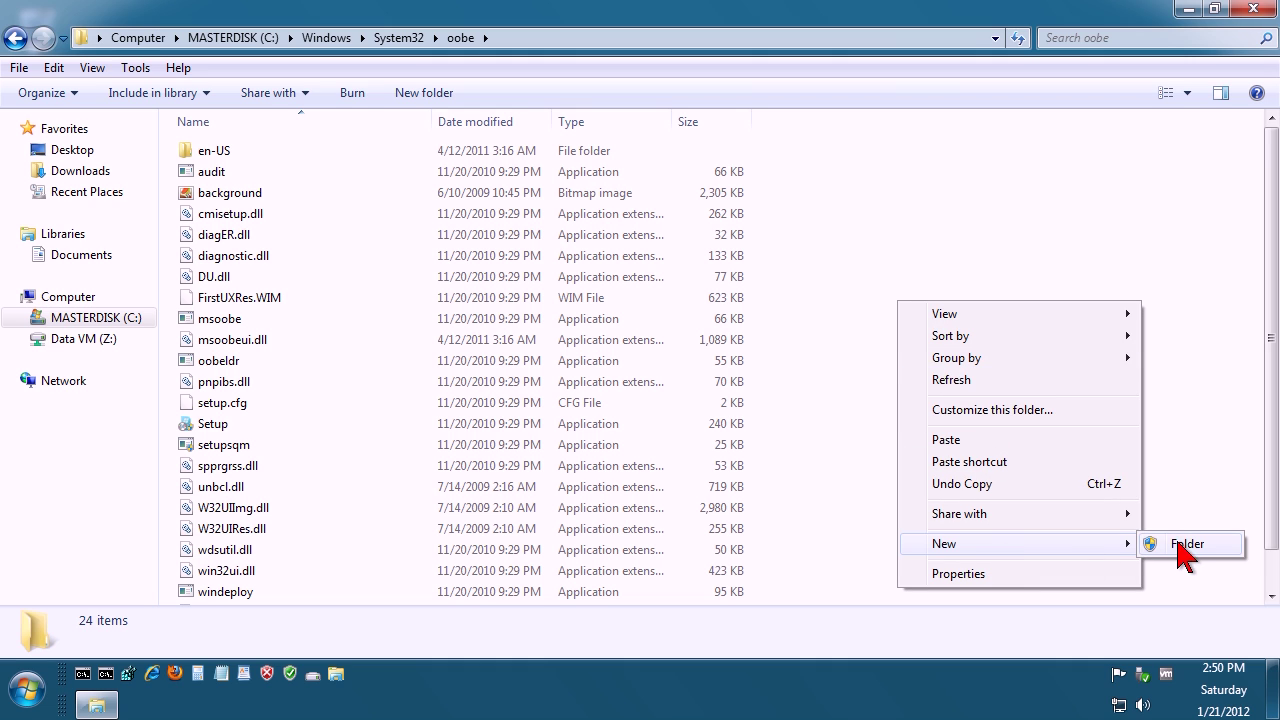
click(1150, 548)
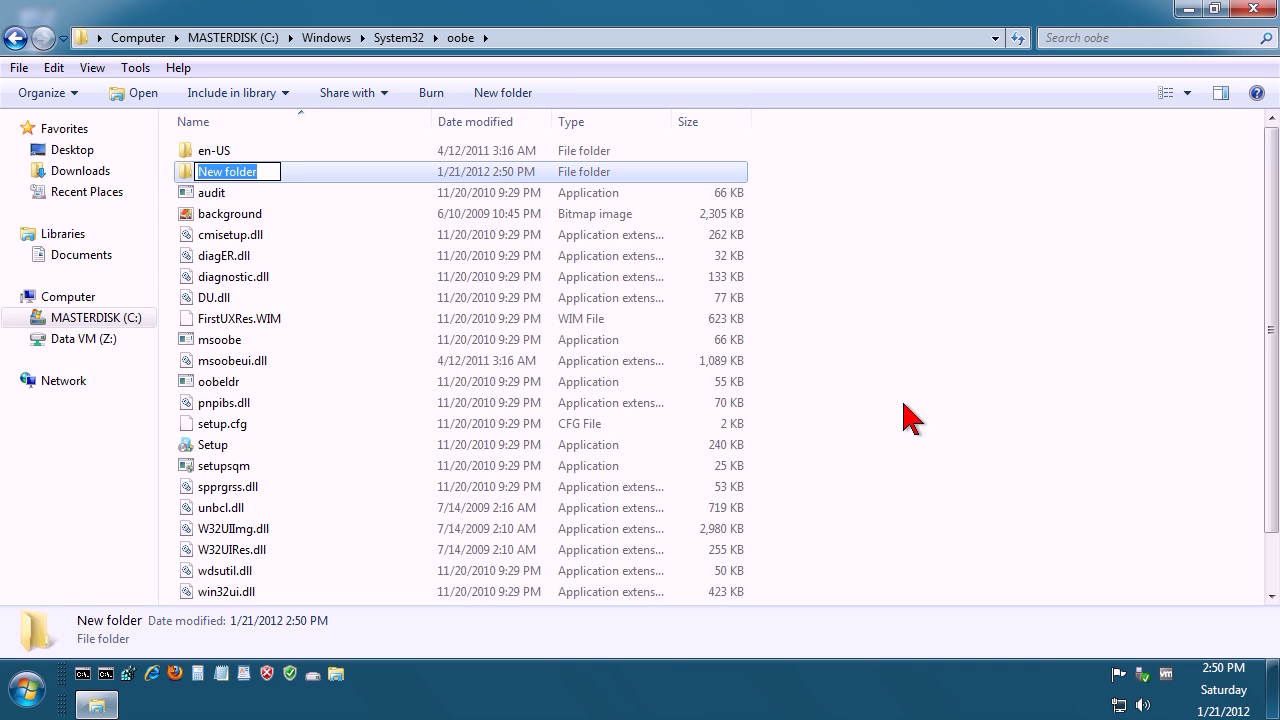
text(info)
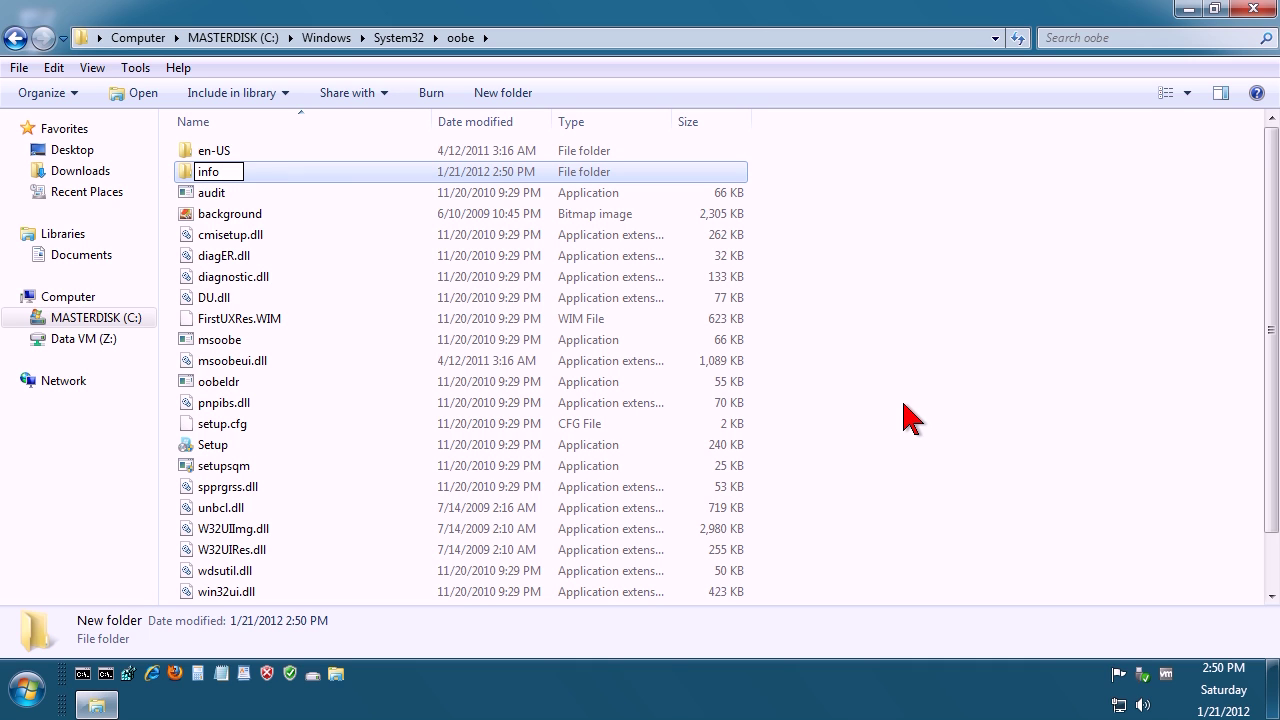
key(Escape)
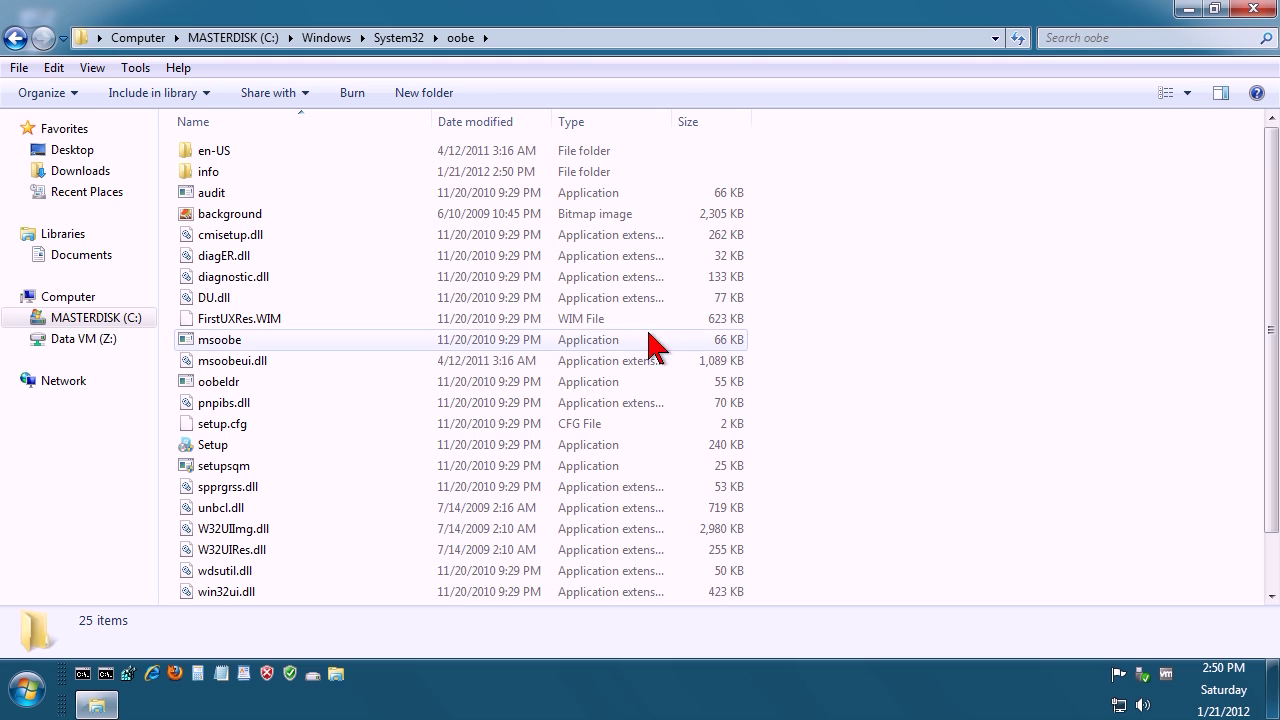
Create a folder named backgrounds inside the info folder and open it
double_click(228, 176)
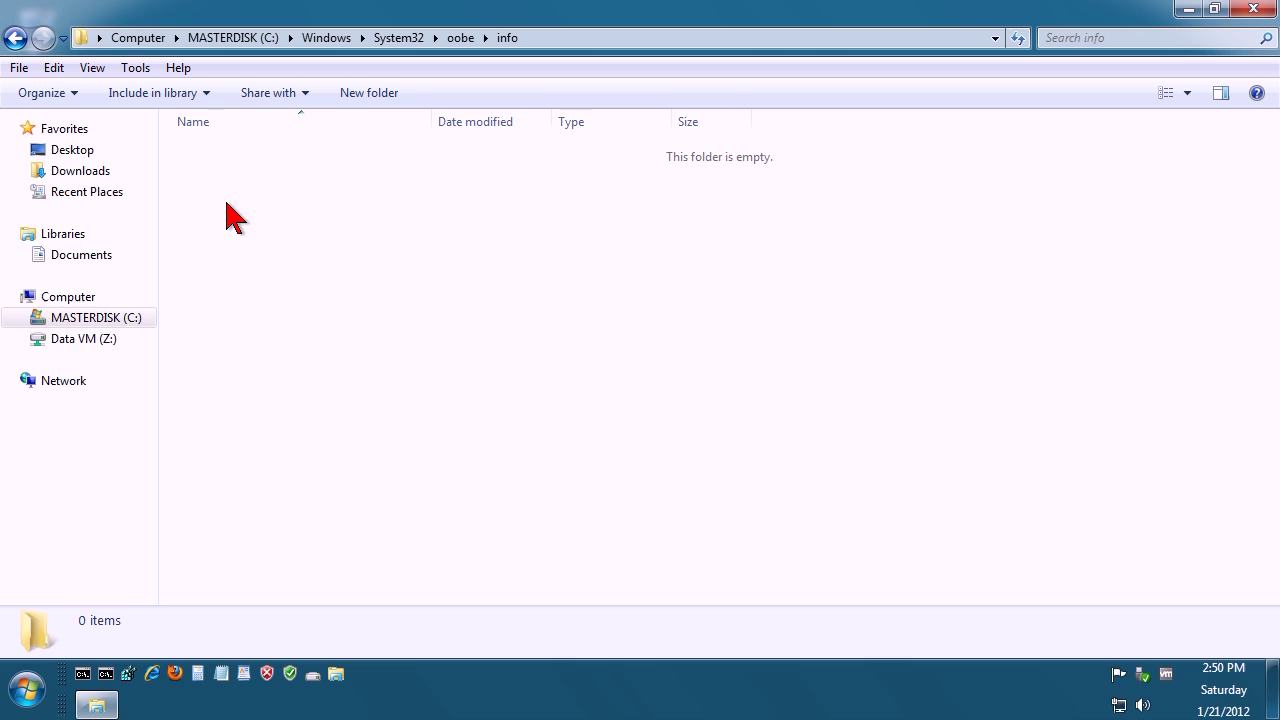
right_click(227, 203)
mouse_move(317, 455)
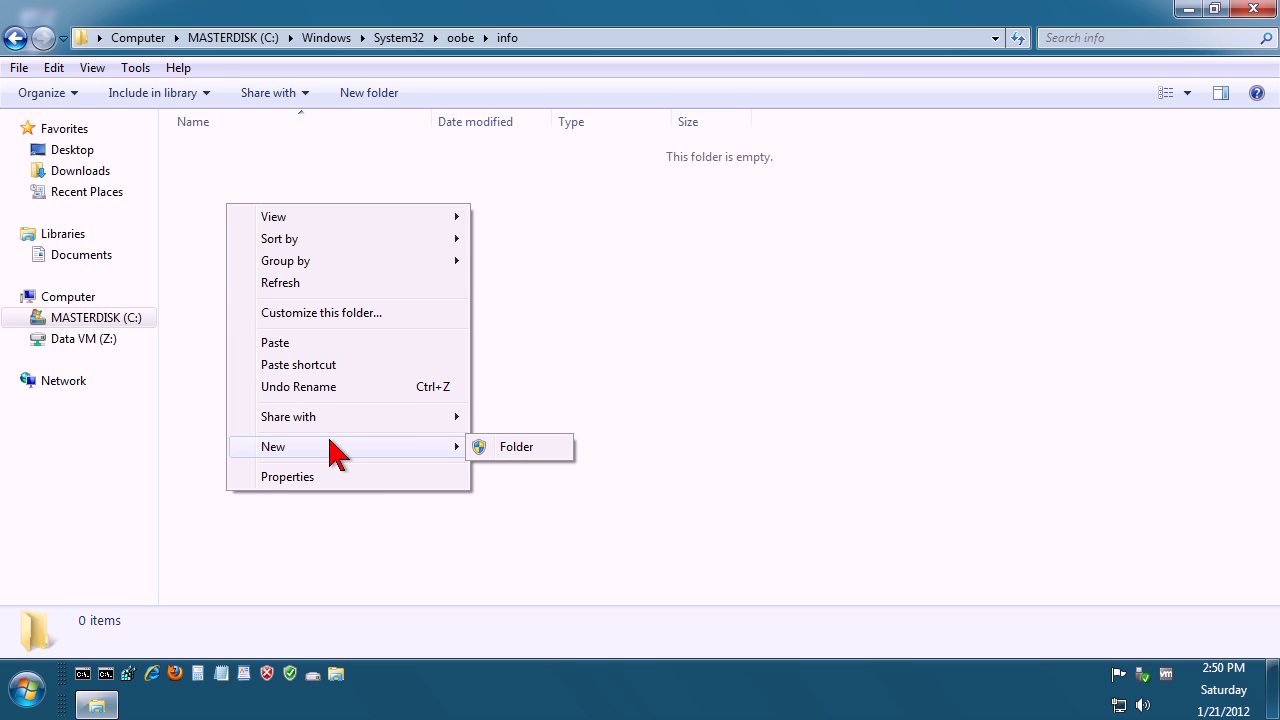
click(505, 447)
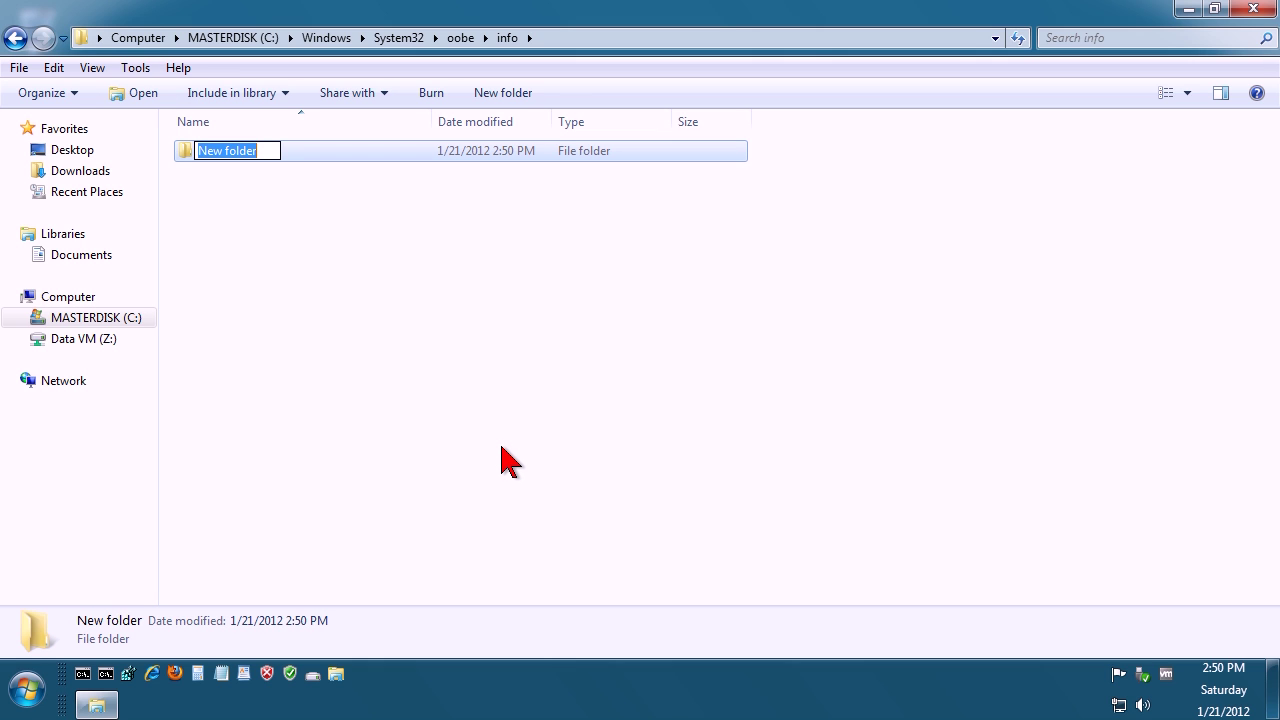
text(ba)
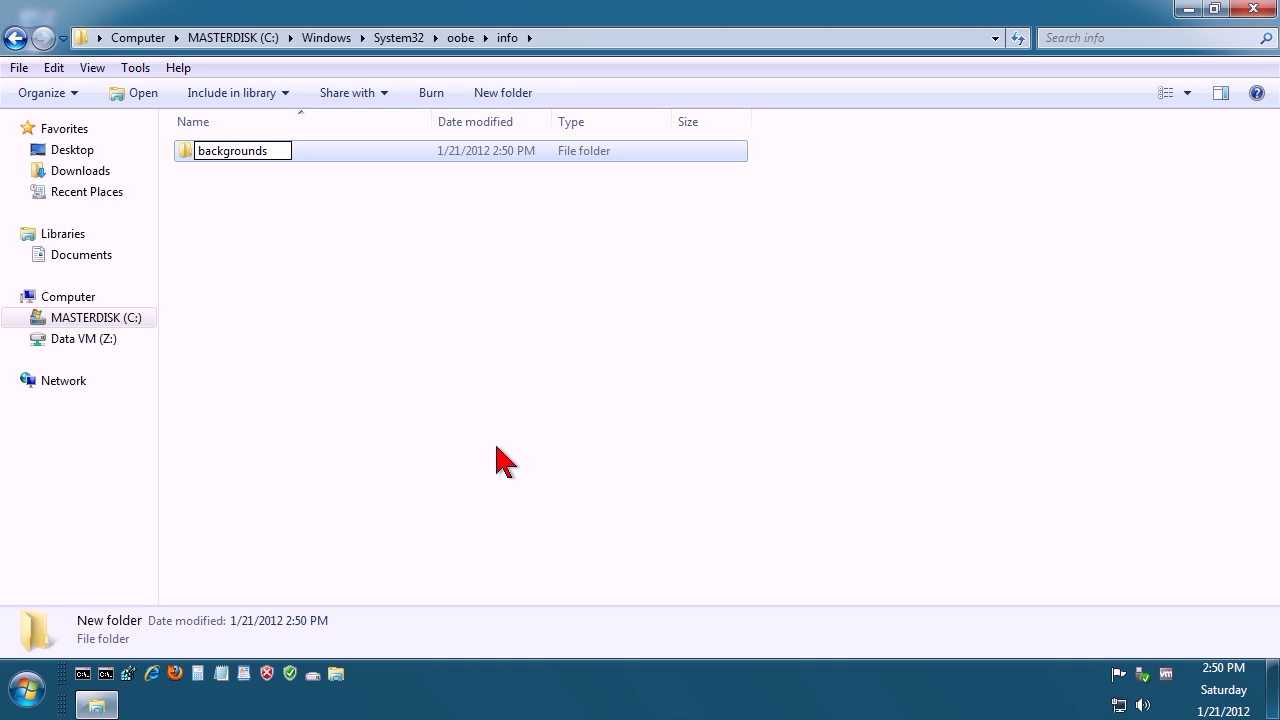
text(ckgrounds)
click(497, 460)
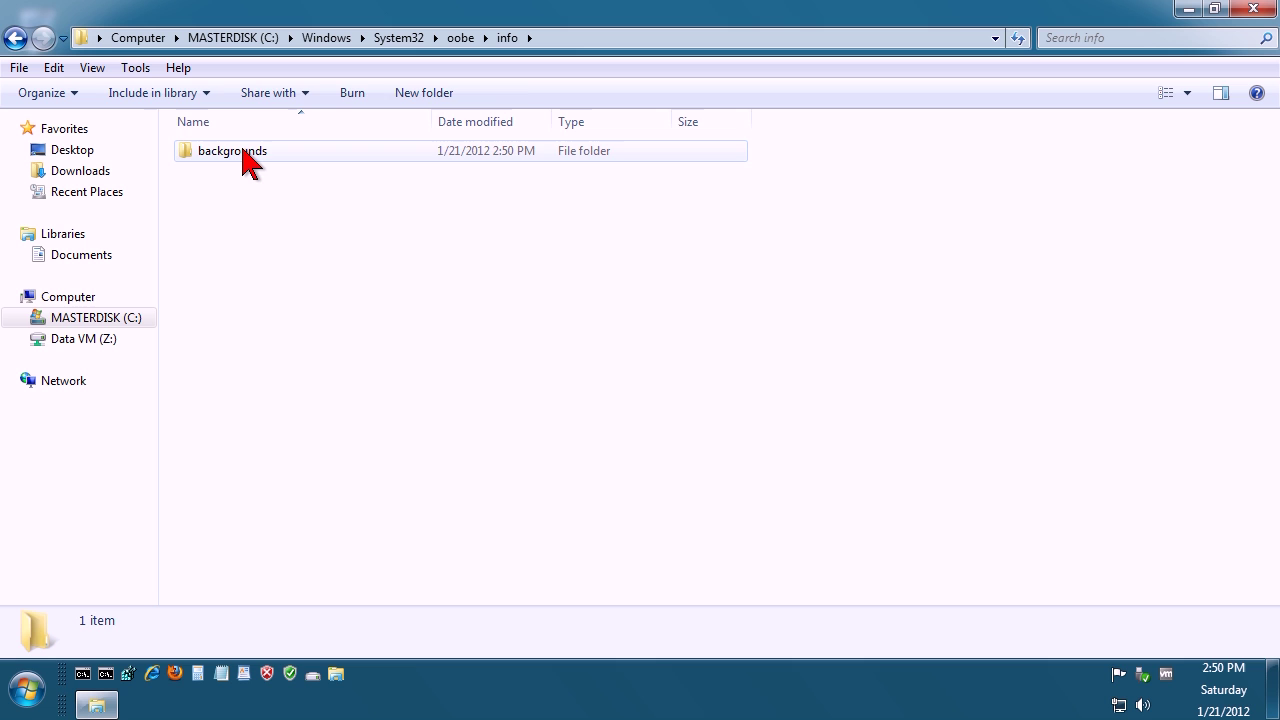
double_click(245, 160)
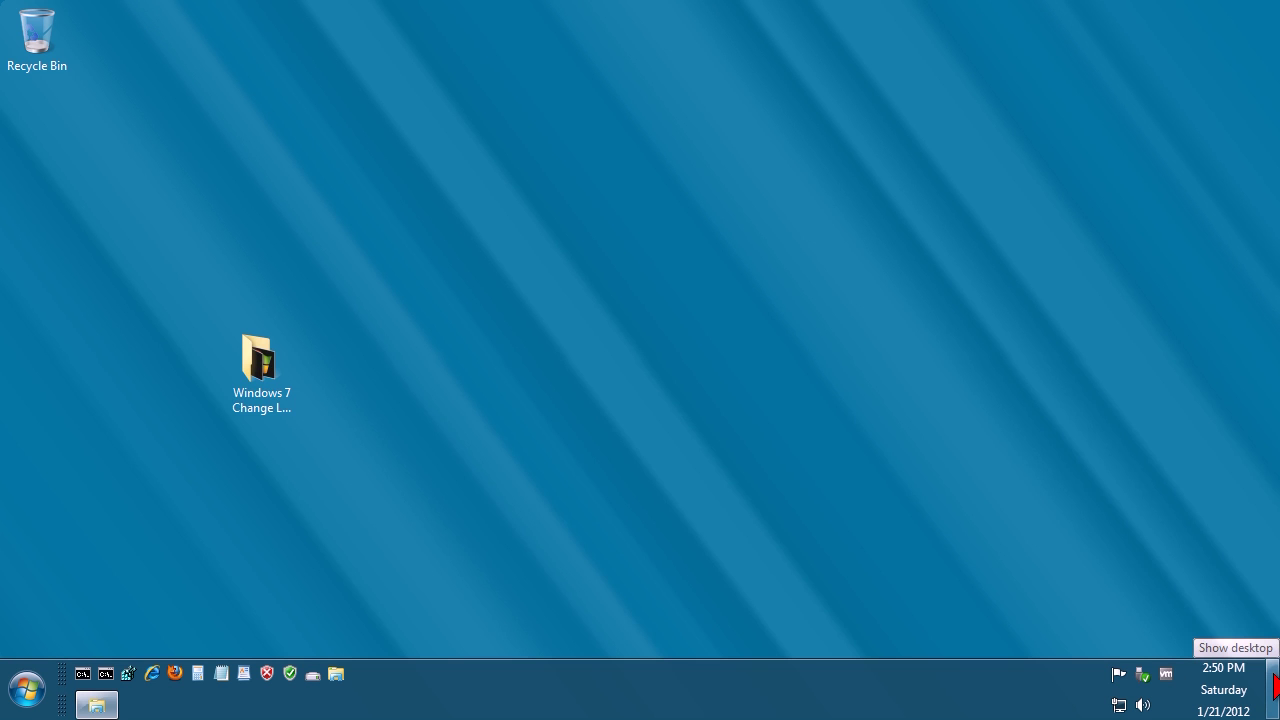
Copy the backgroundDefault image from the Windows 7 Change Logon Screen Background folder on the desktop
click(1275, 686)
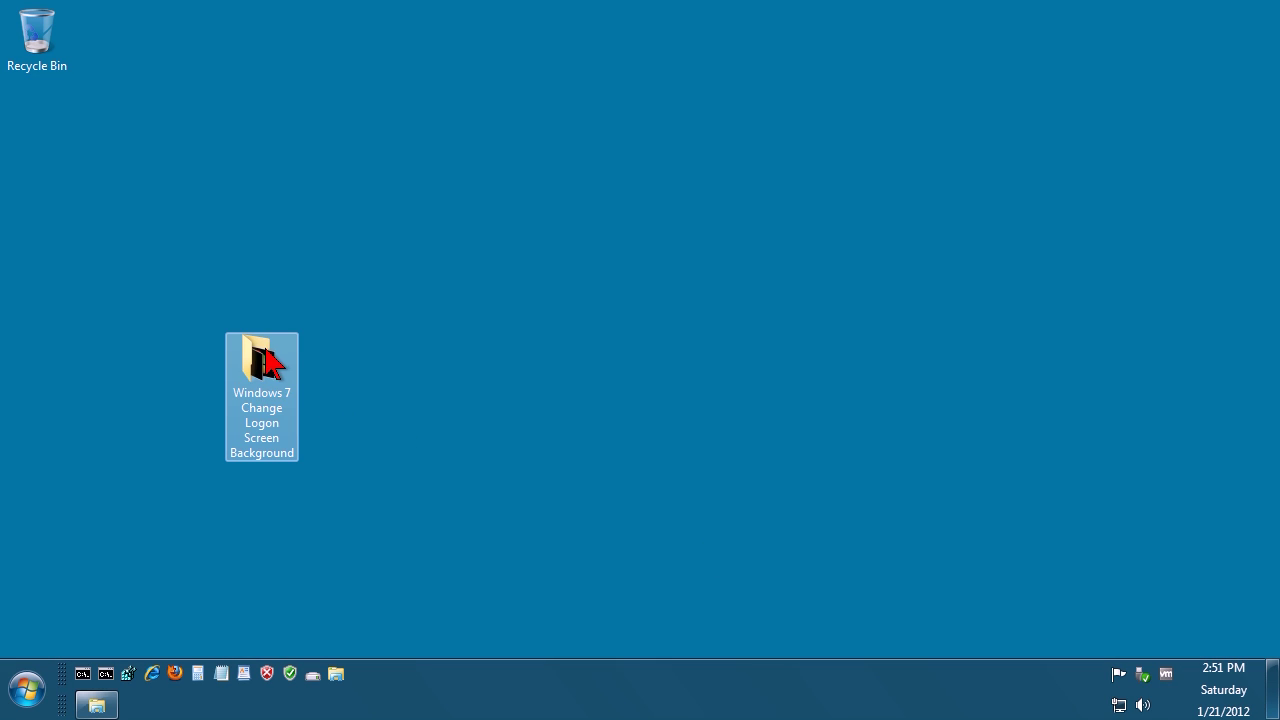
mouse_move(264, 351)
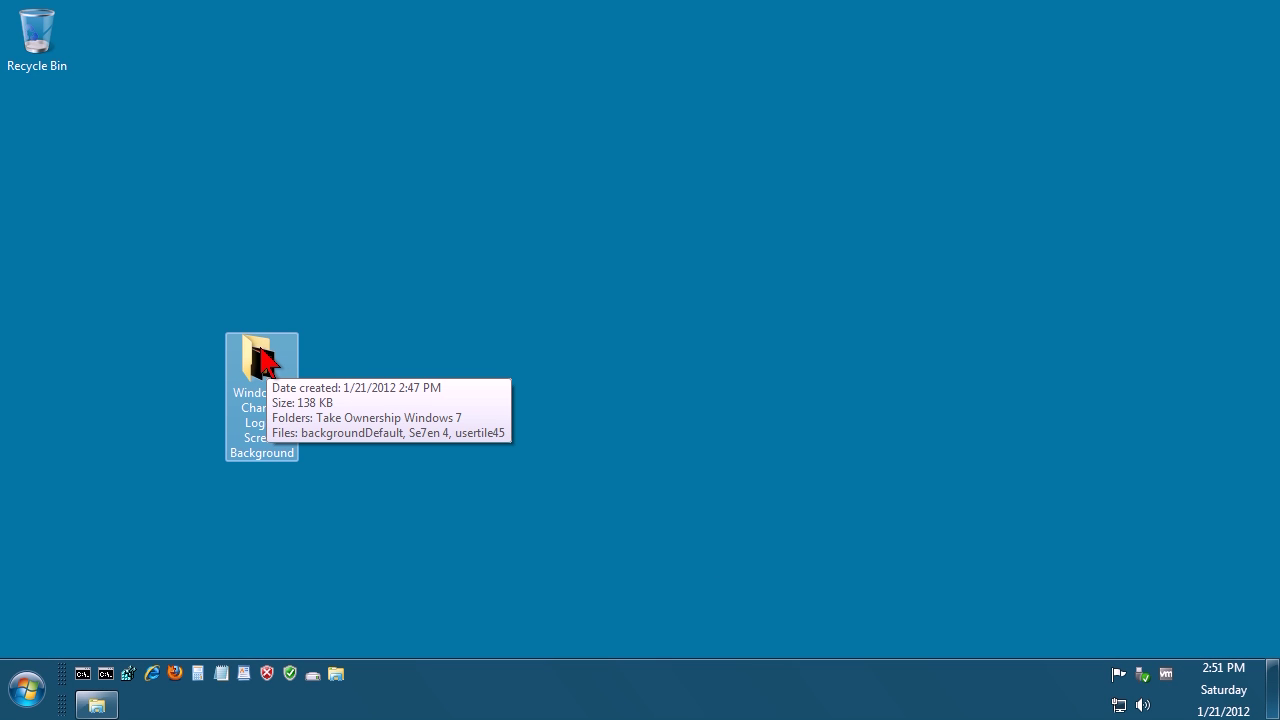
double_click(262, 352)
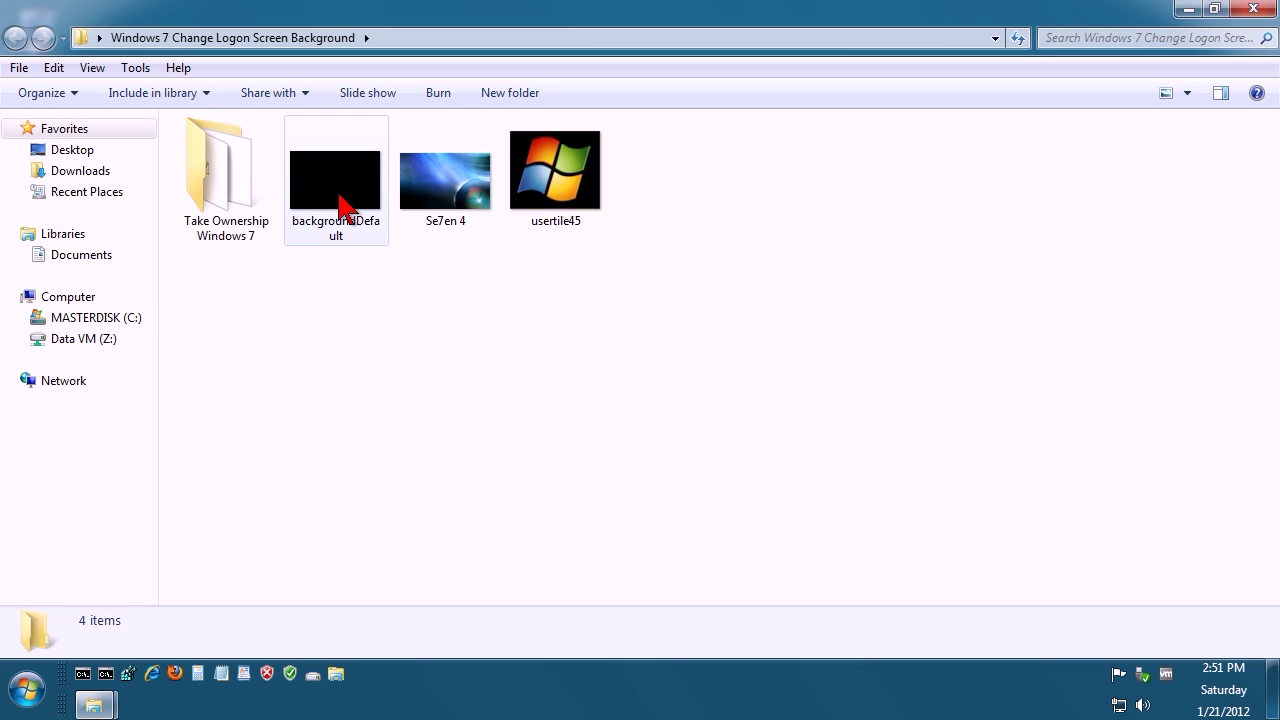
right_click(338, 190)
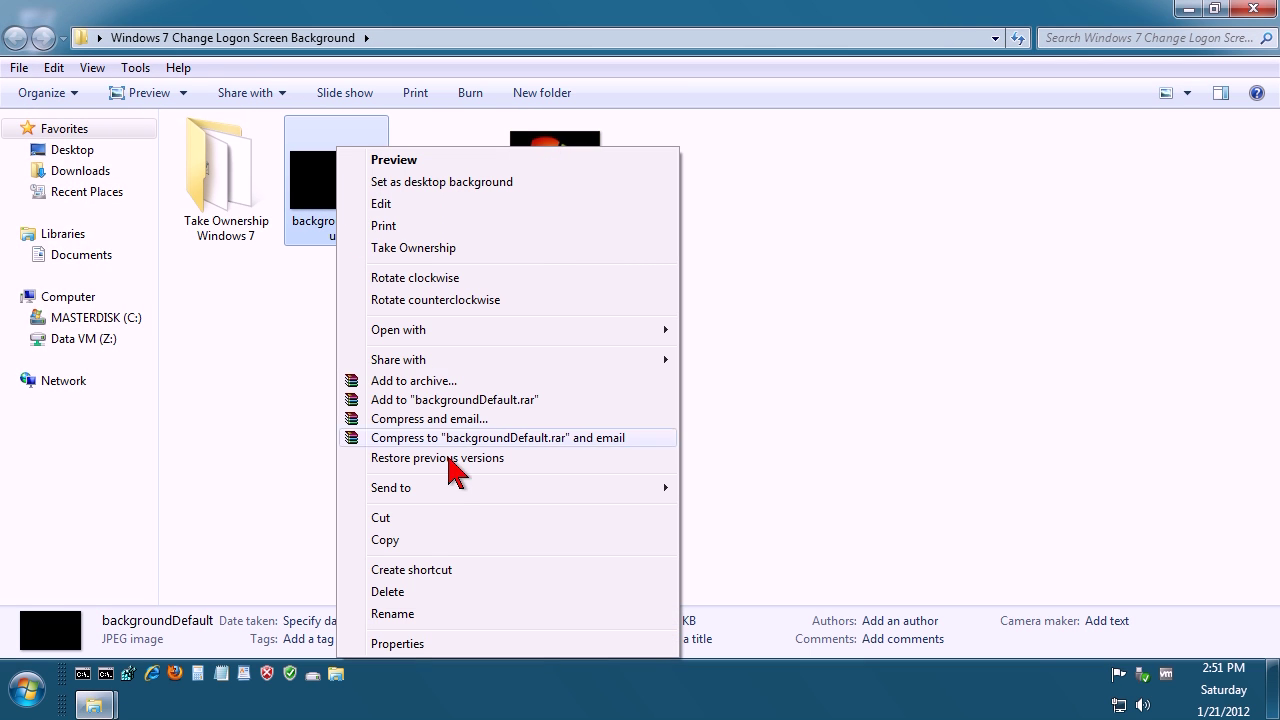
click(385, 541)
Paste the backgroundDefault image into the oobe\info\backgrounds folder and close both folder windows
mouse_move(145, 683)
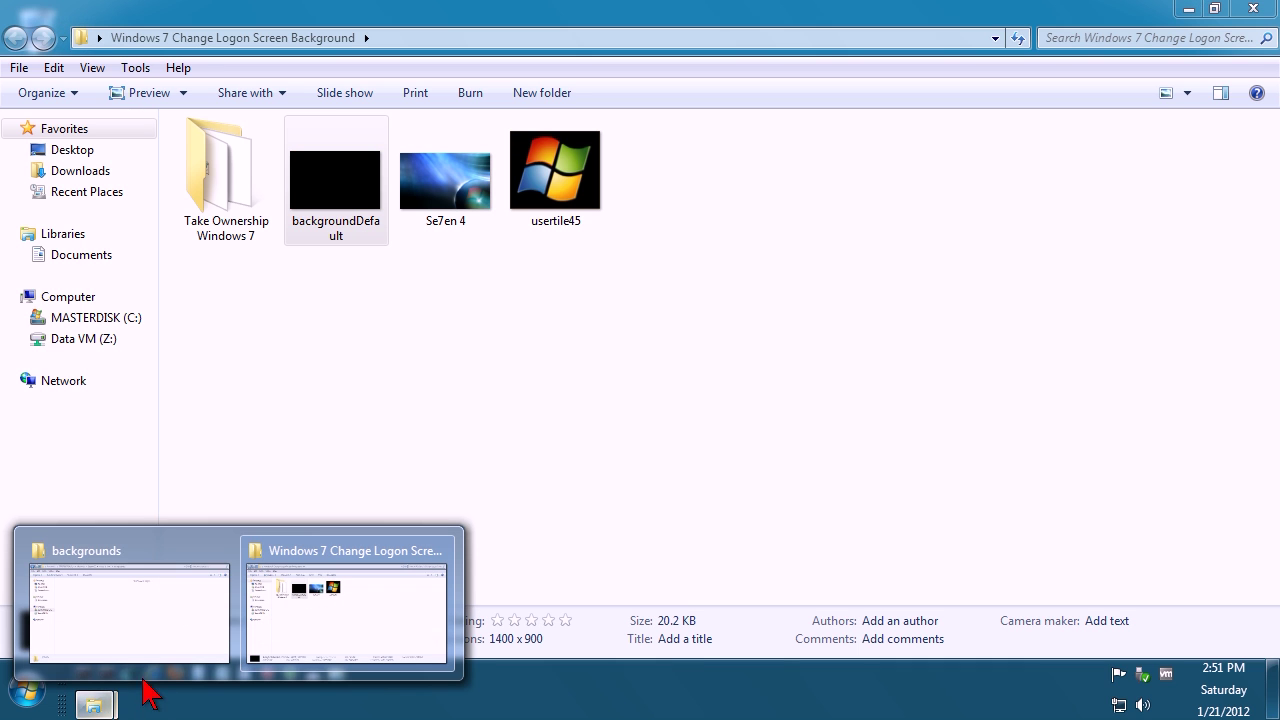
click(130, 560)
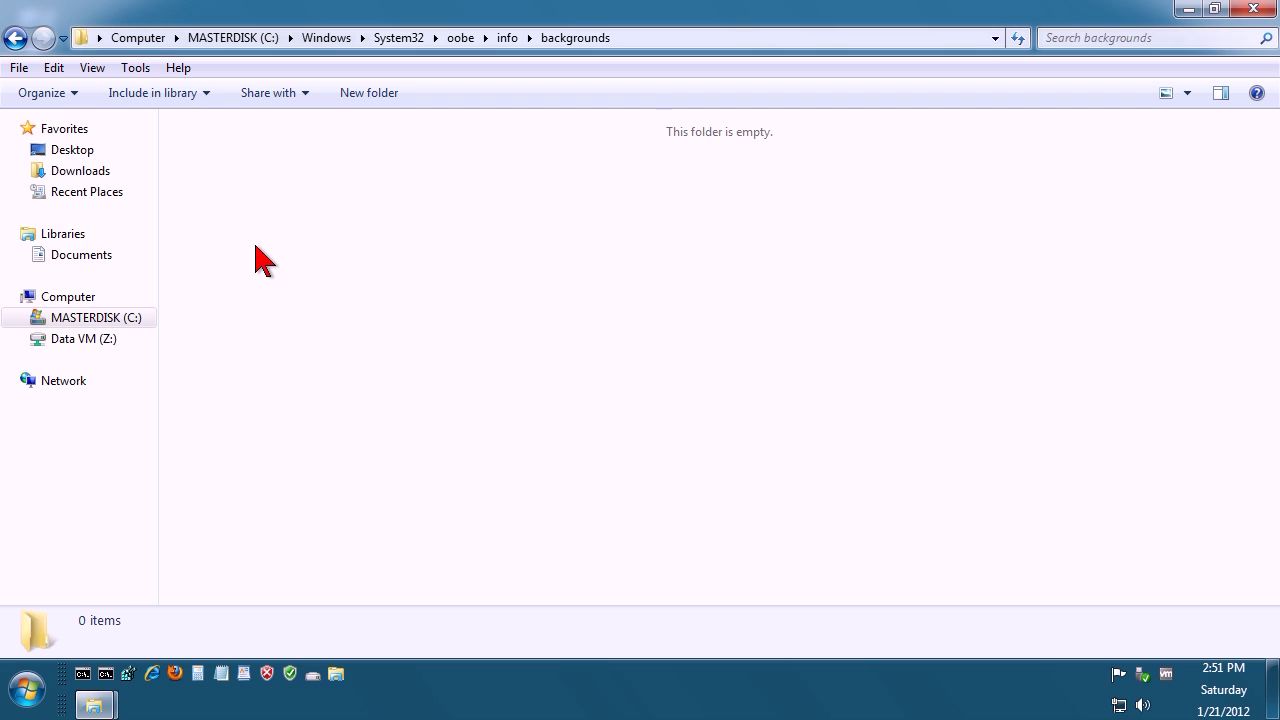
right_click(256, 260)
click(320, 384)
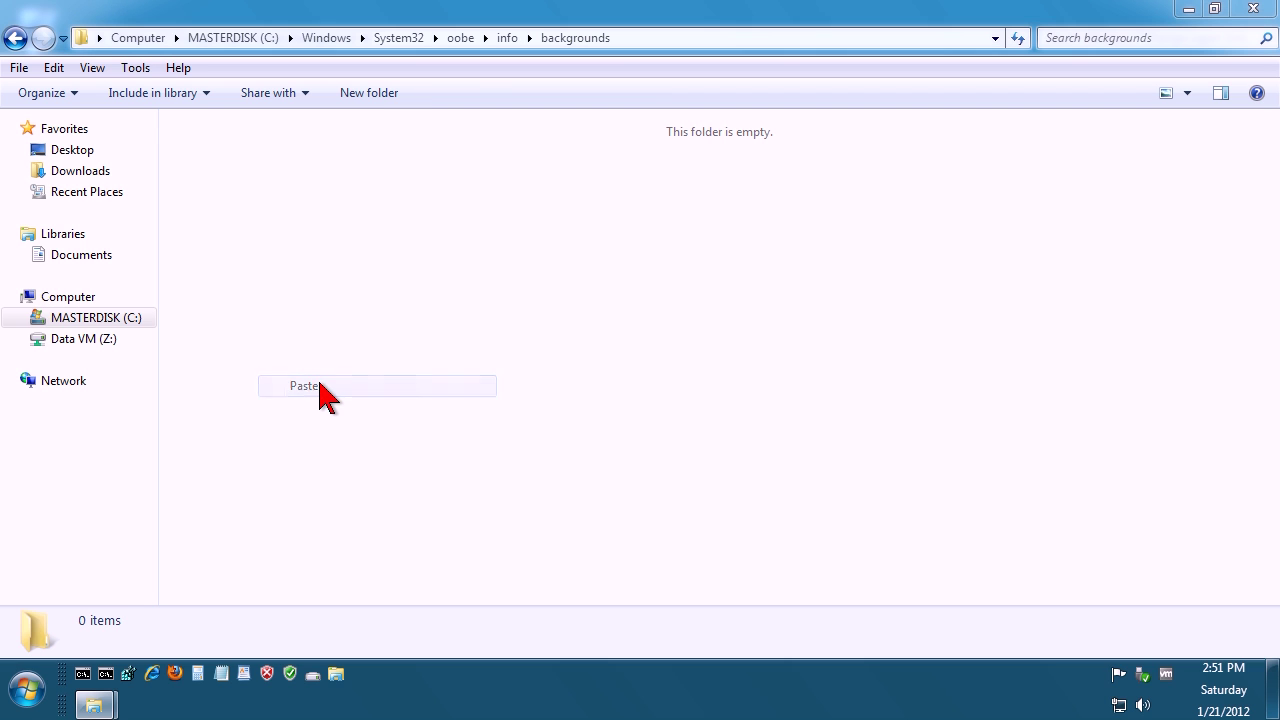
click(612, 424)
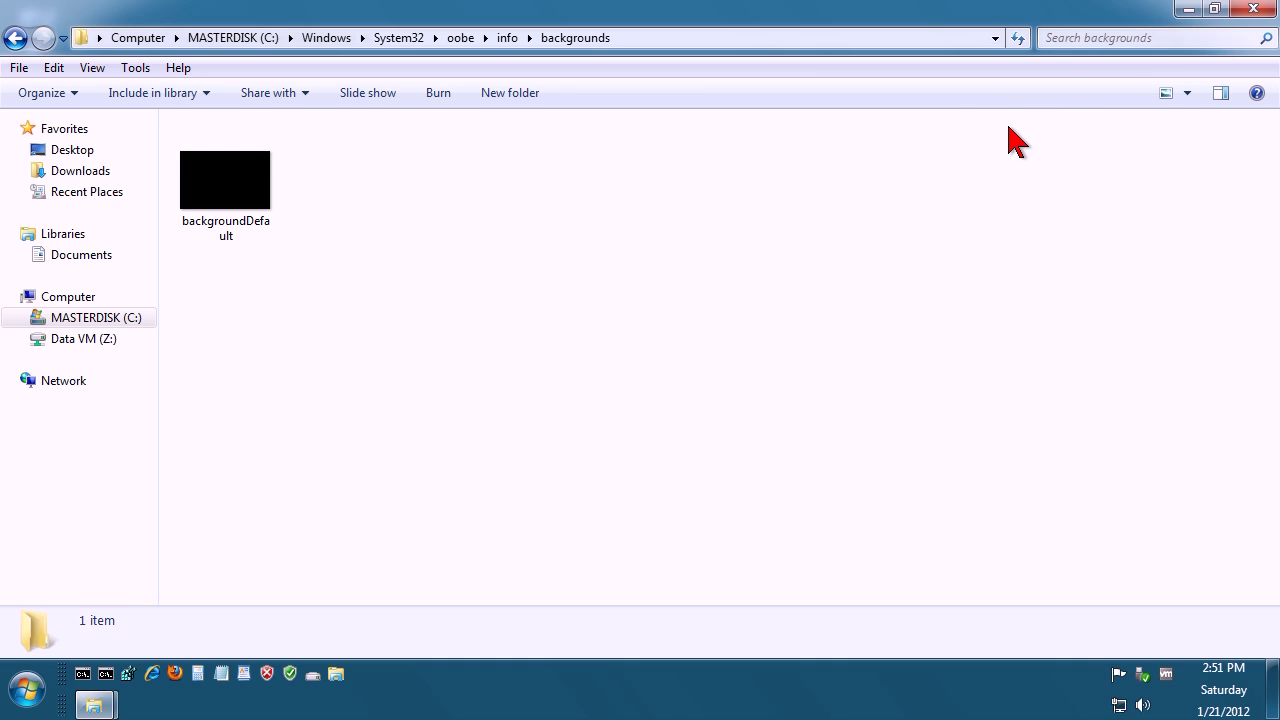
click(1252, 8)
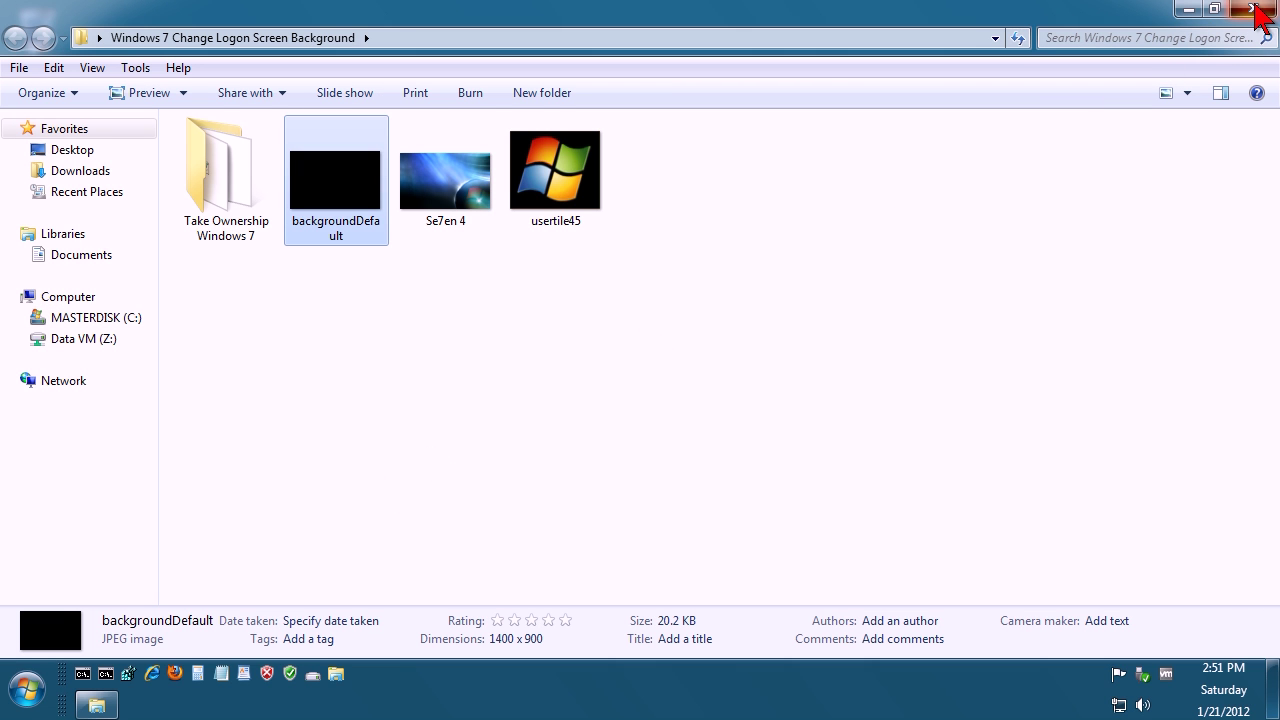
click(1252, 8)
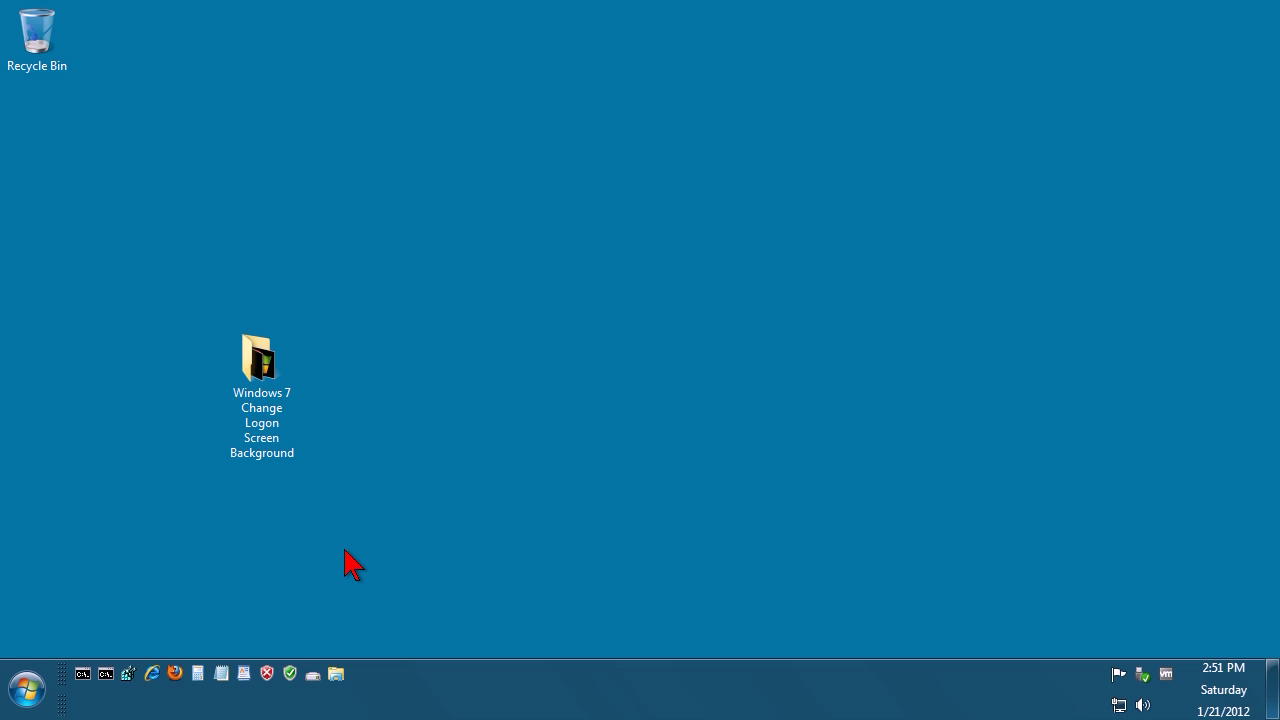
Copy the usertile45 image from the Windows 7 Change Logon Screen Background folder on the desktop
double_click(264, 357)
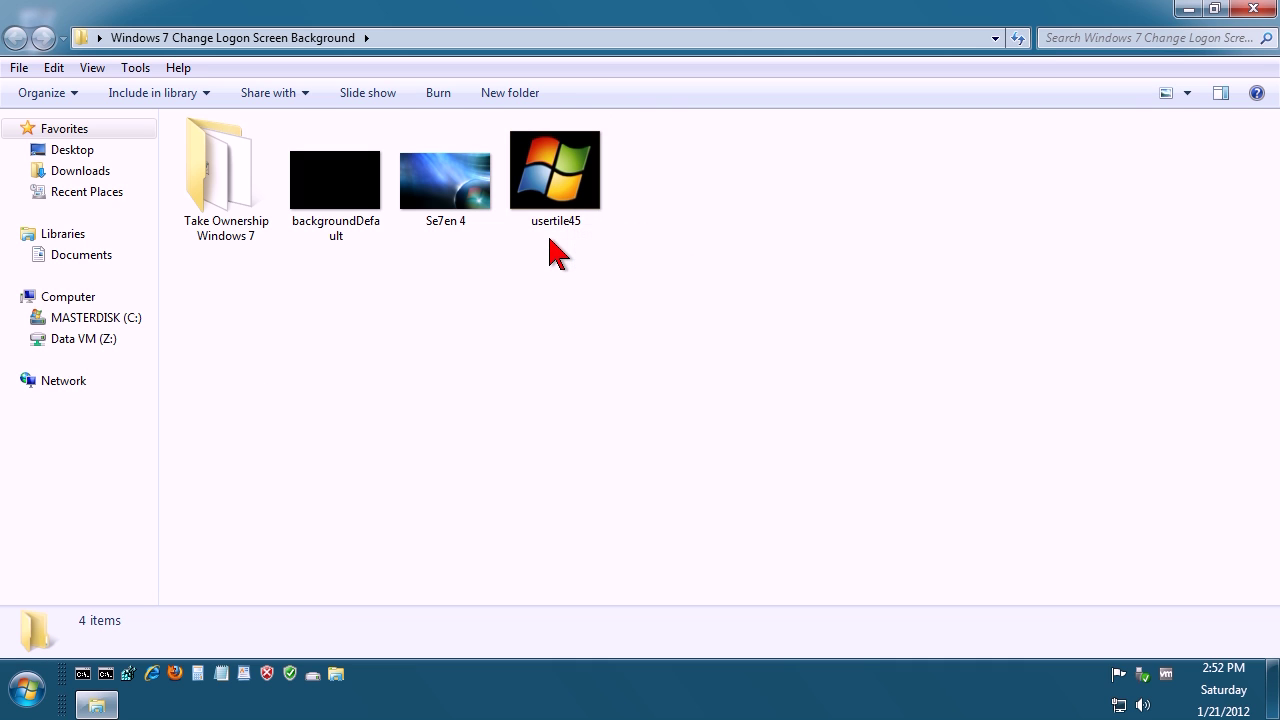
right_click(568, 168)
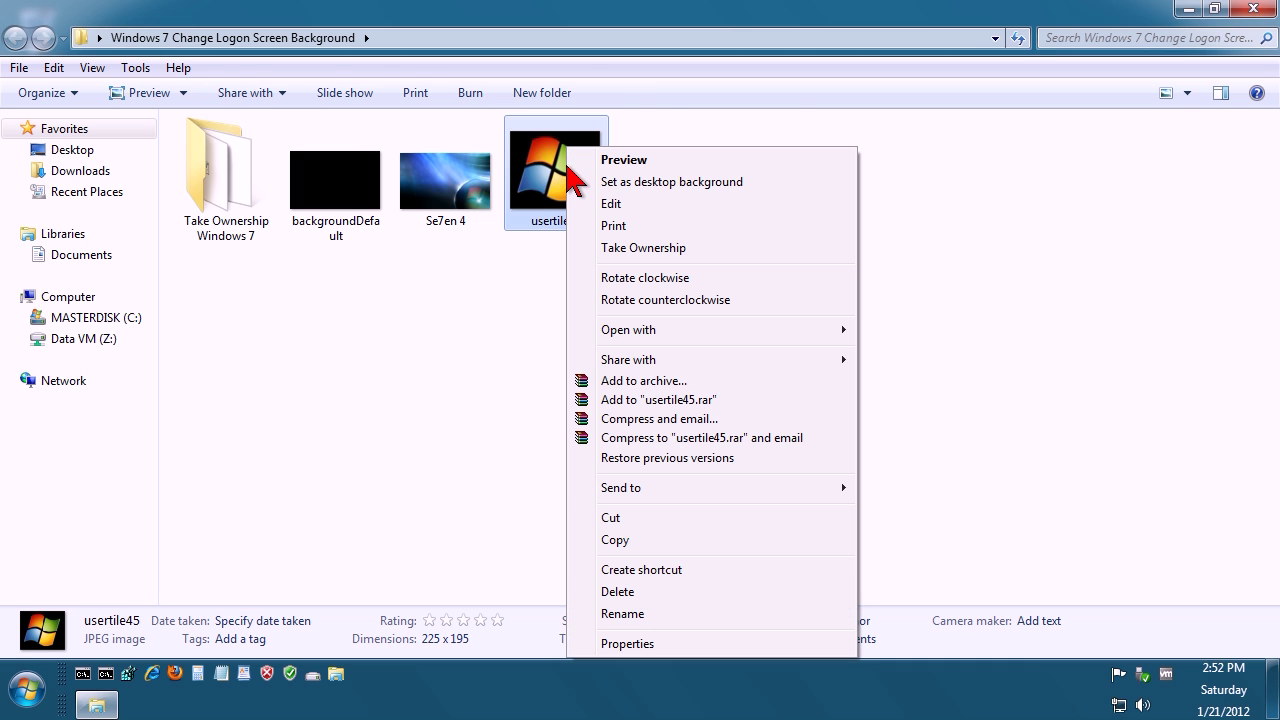
click(615, 540)
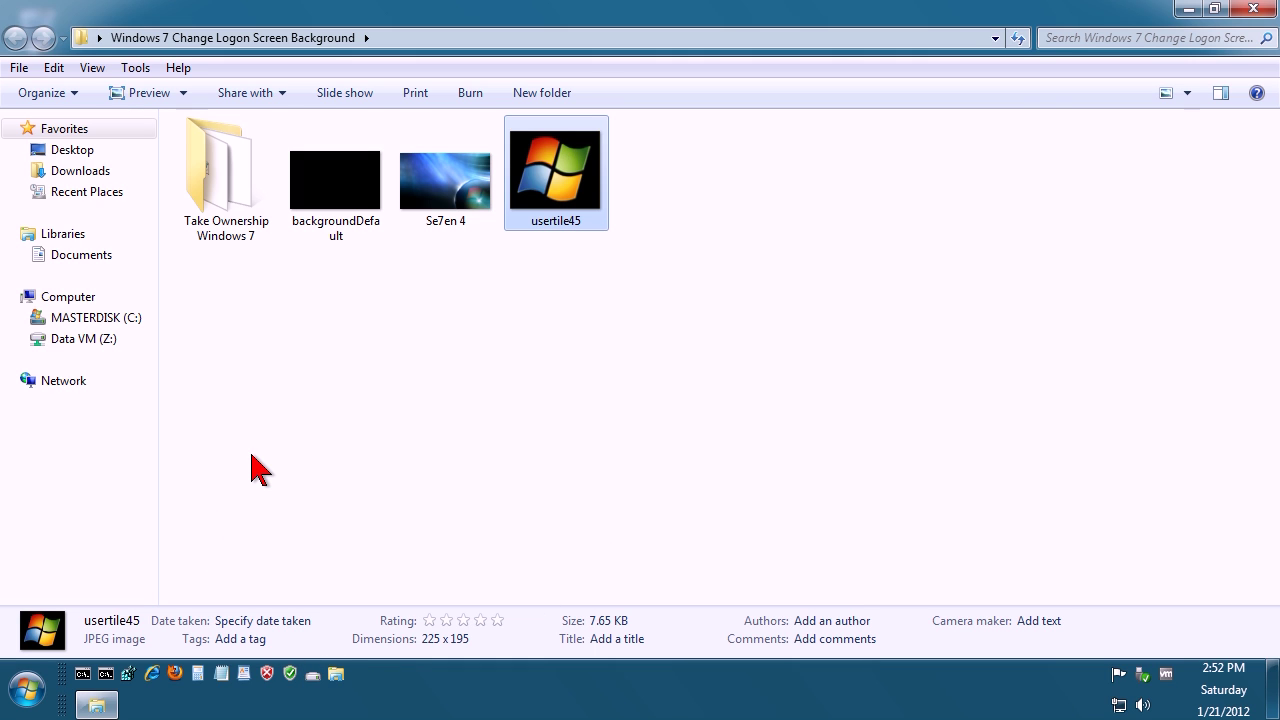
Open the MASTERDISK (C:) drive and check the hidden files and folders setting in Folder Options without changing it
click(112, 318)
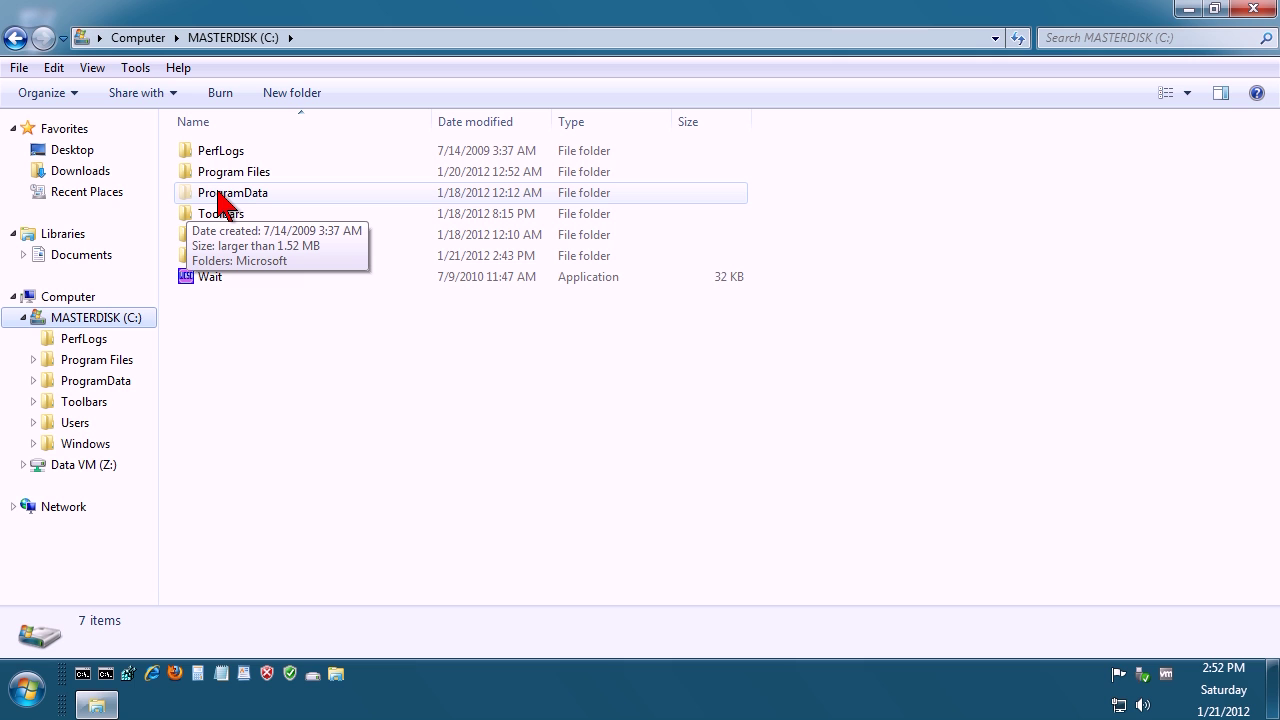
click(135, 67)
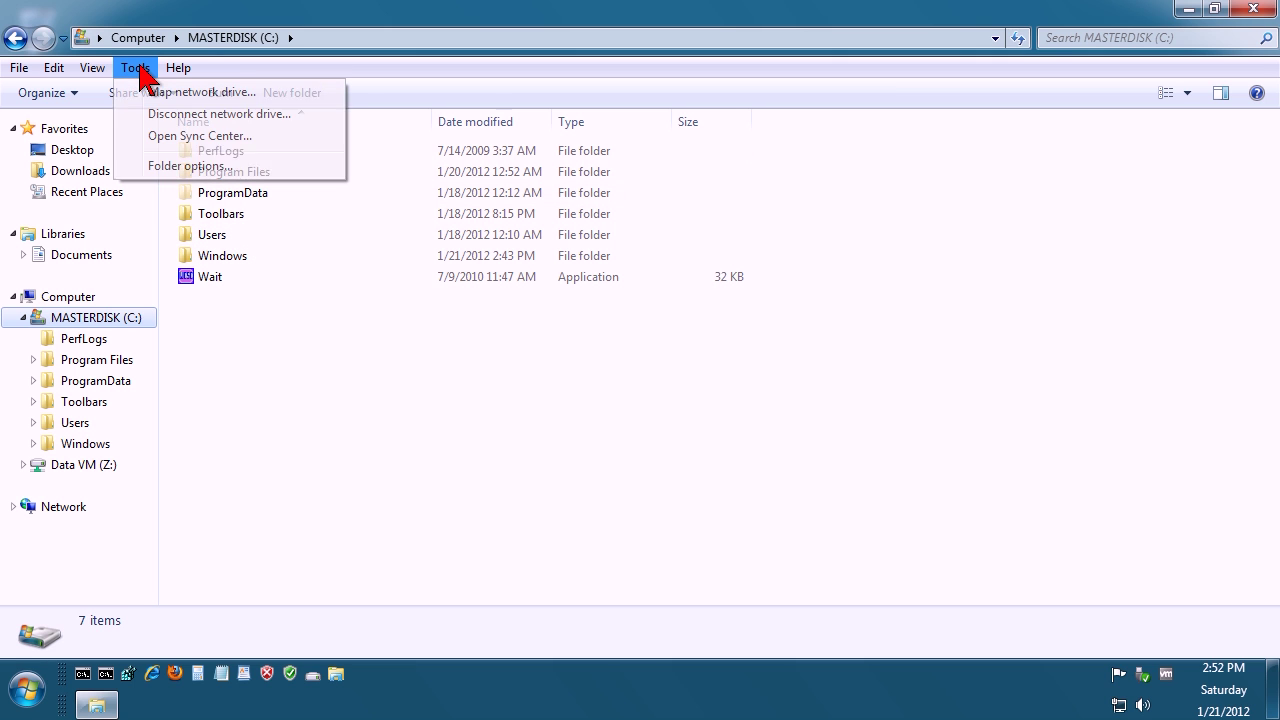
click(190, 166)
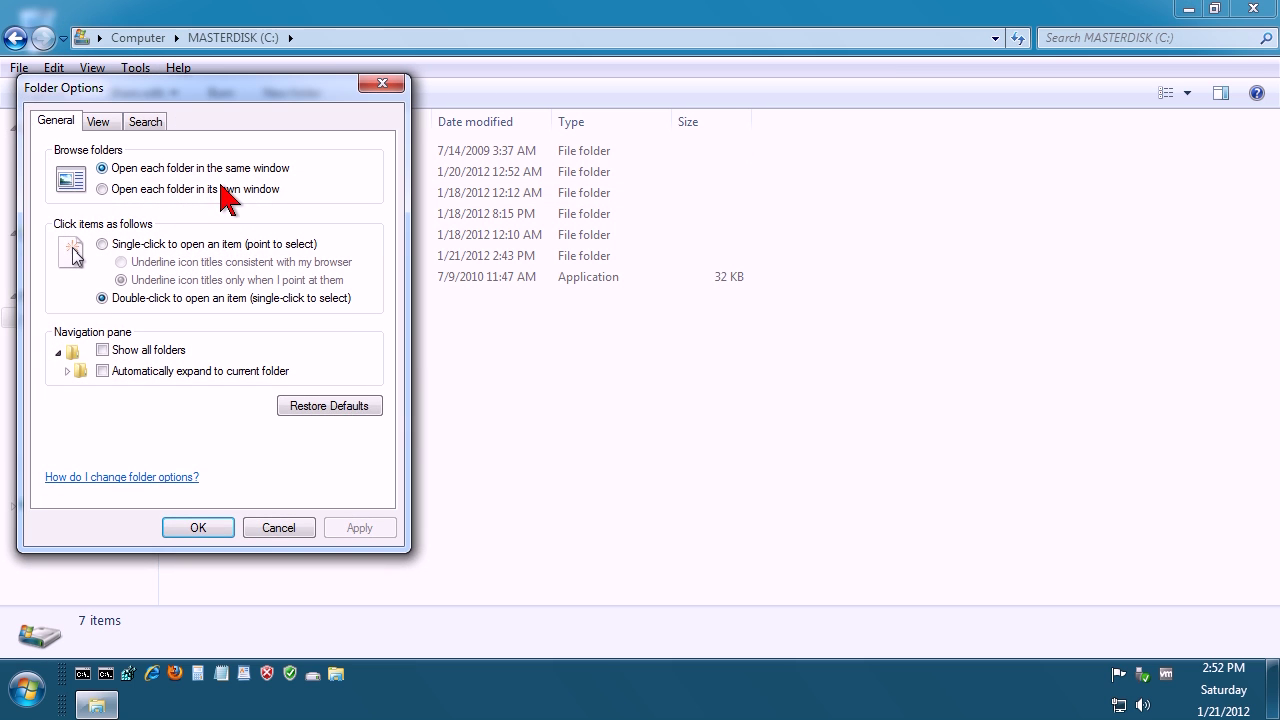
click(97, 121)
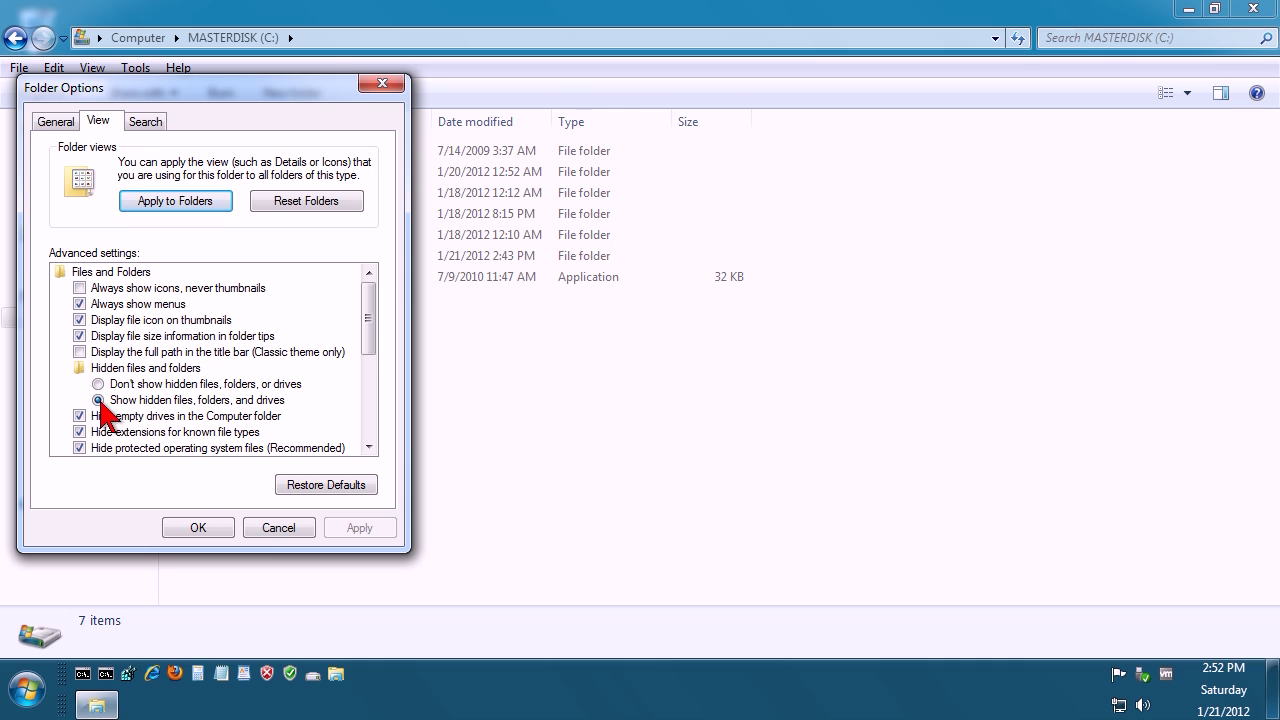
click(284, 530)
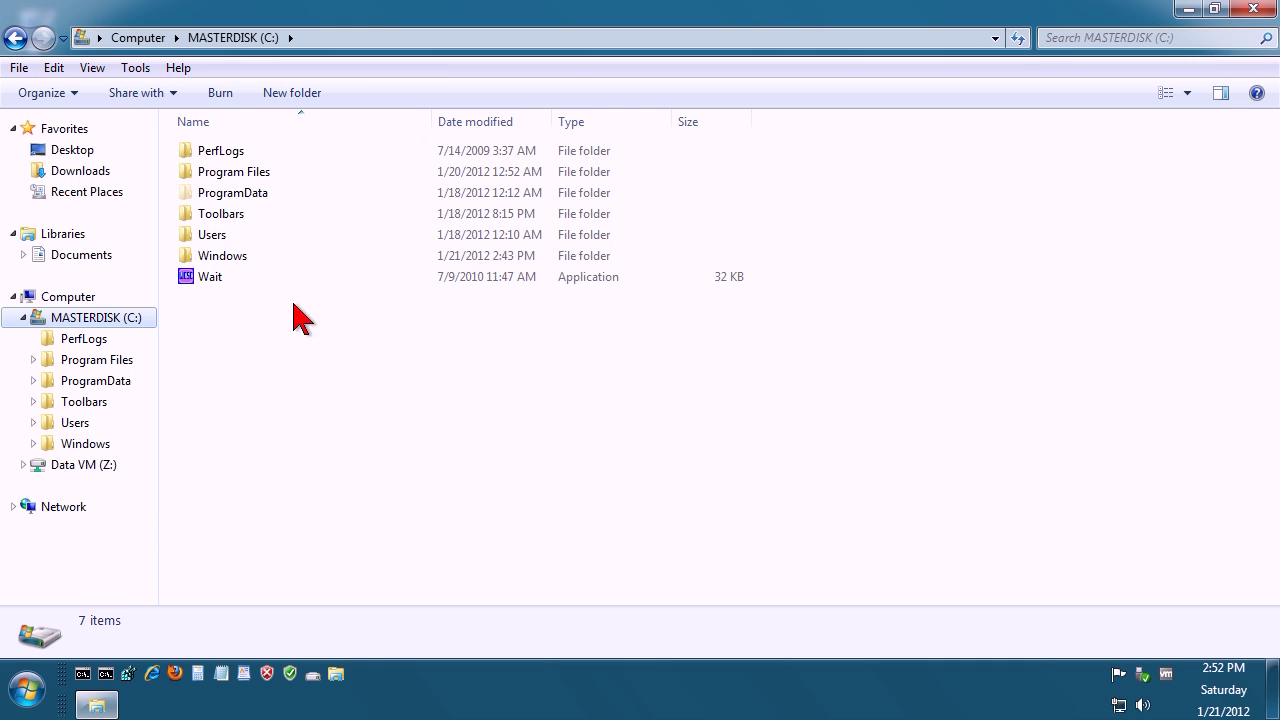
Paste usertile45 into ProgramData\Microsoft\User Account Pictures\Default Pictures, granting administrator permission, and close the folder window
double_click(275, 195)
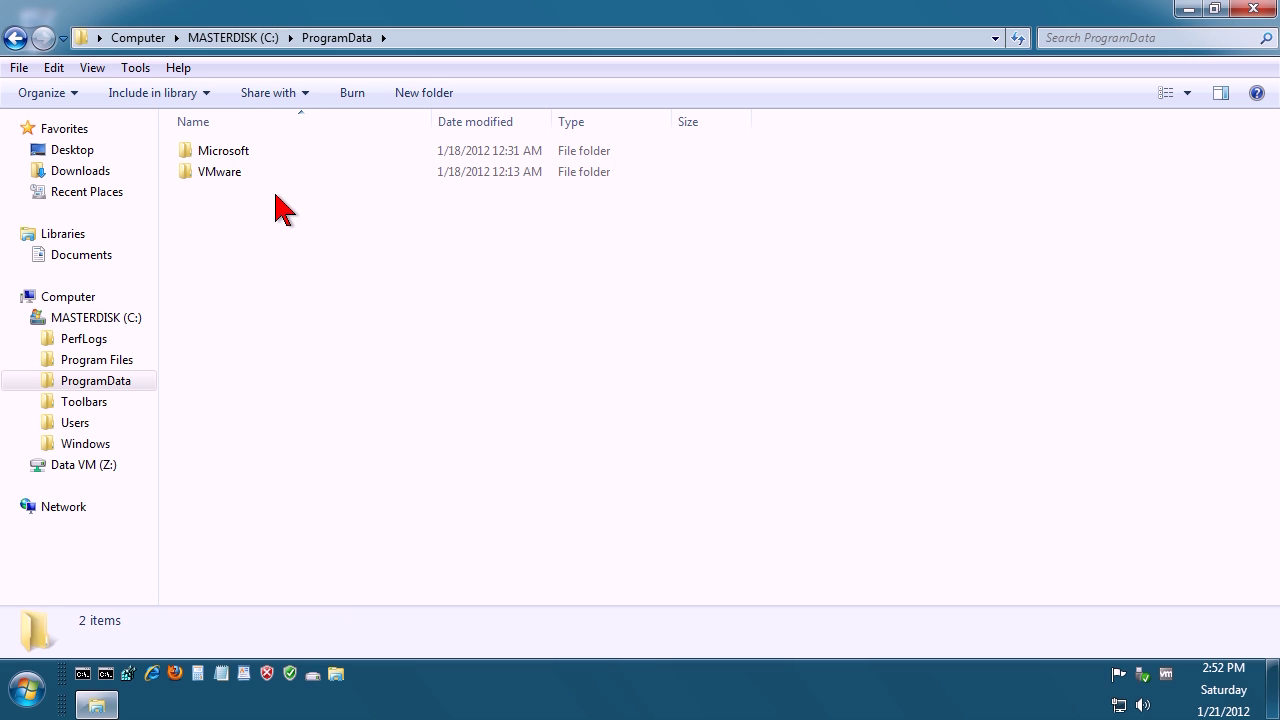
double_click(249, 152)
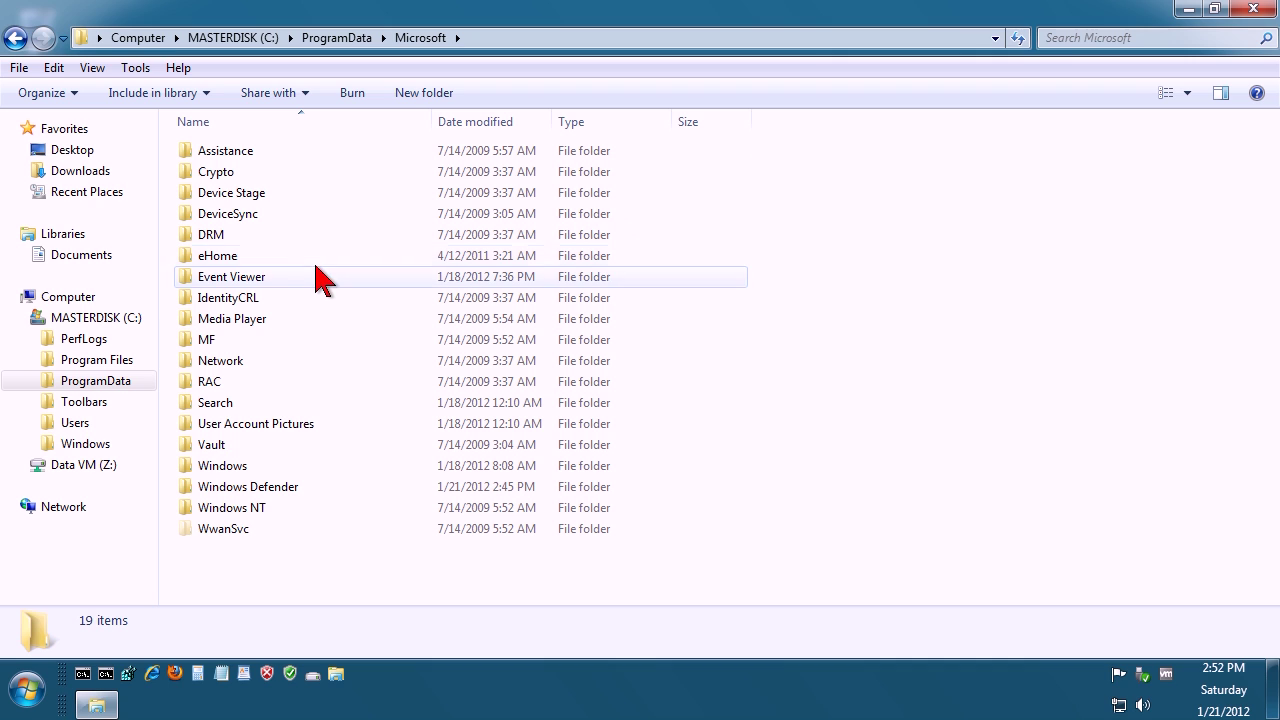
double_click(290, 427)
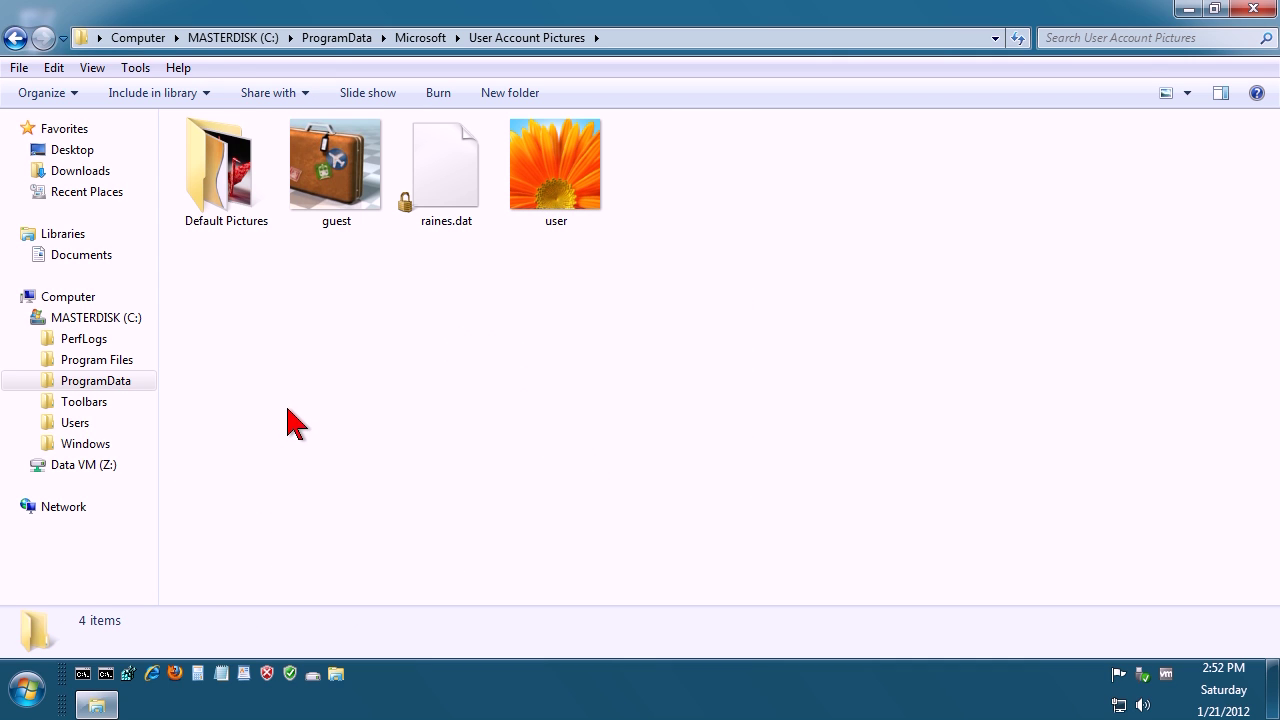
double_click(243, 186)
right_click(821, 235)
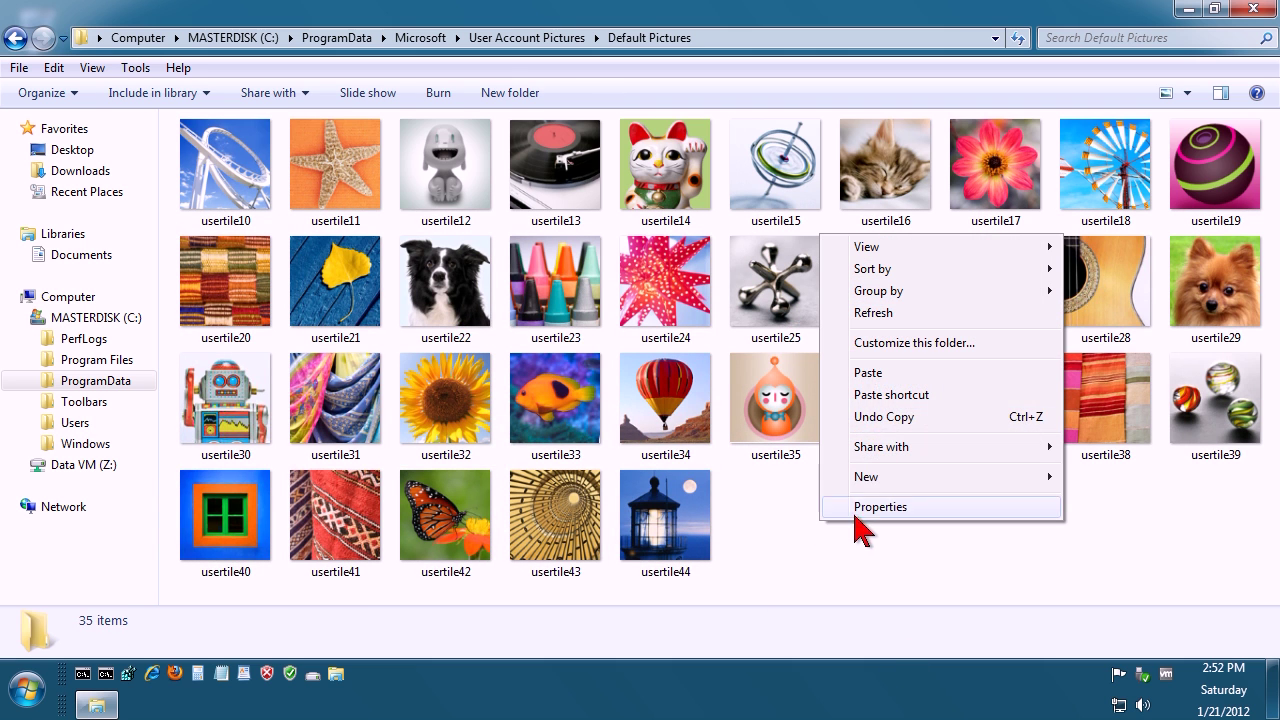
click(866, 373)
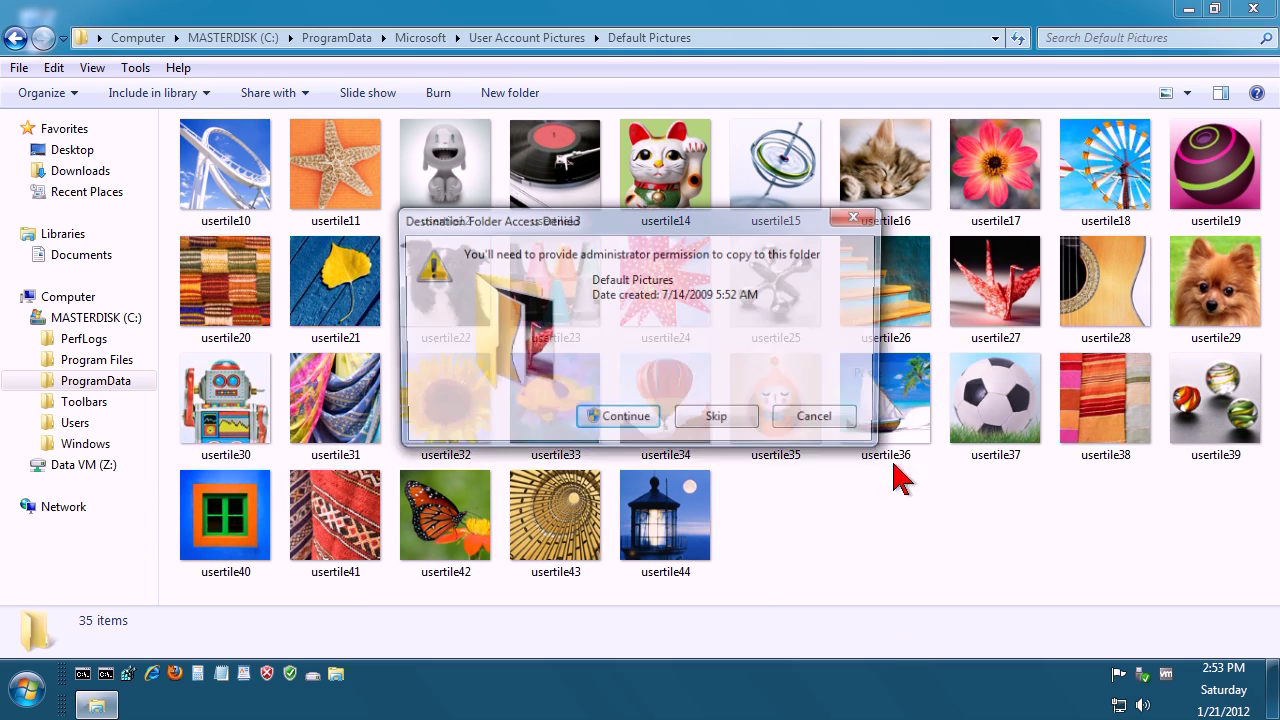
click(630, 422)
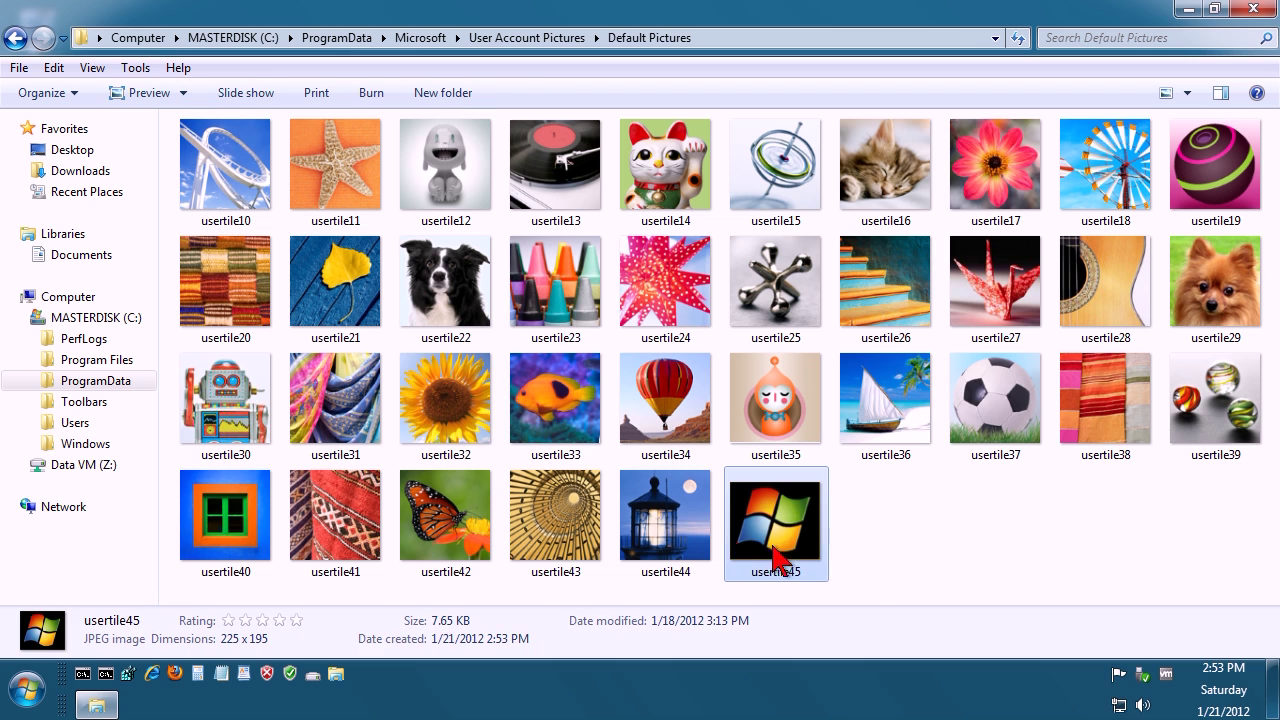
click(1254, 9)
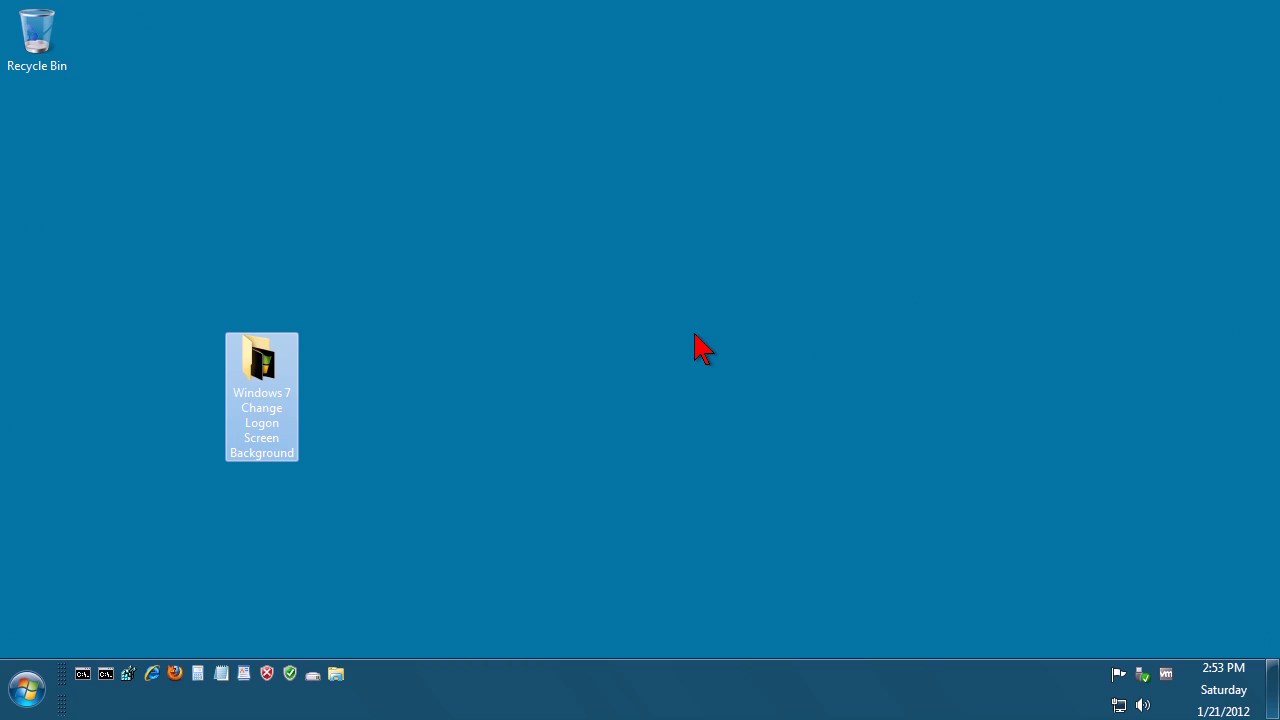
click(700, 347)
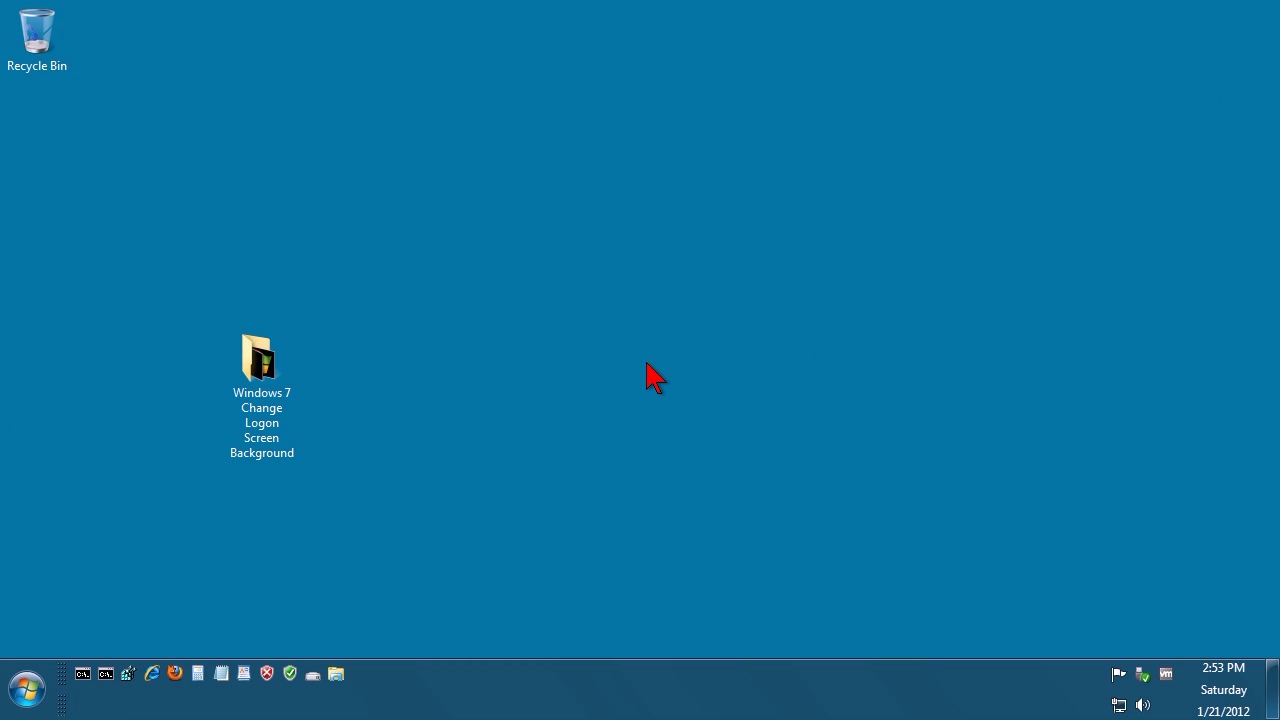
Open the Change Your Picture page for the account in the User Accounts settings
click(26, 688)
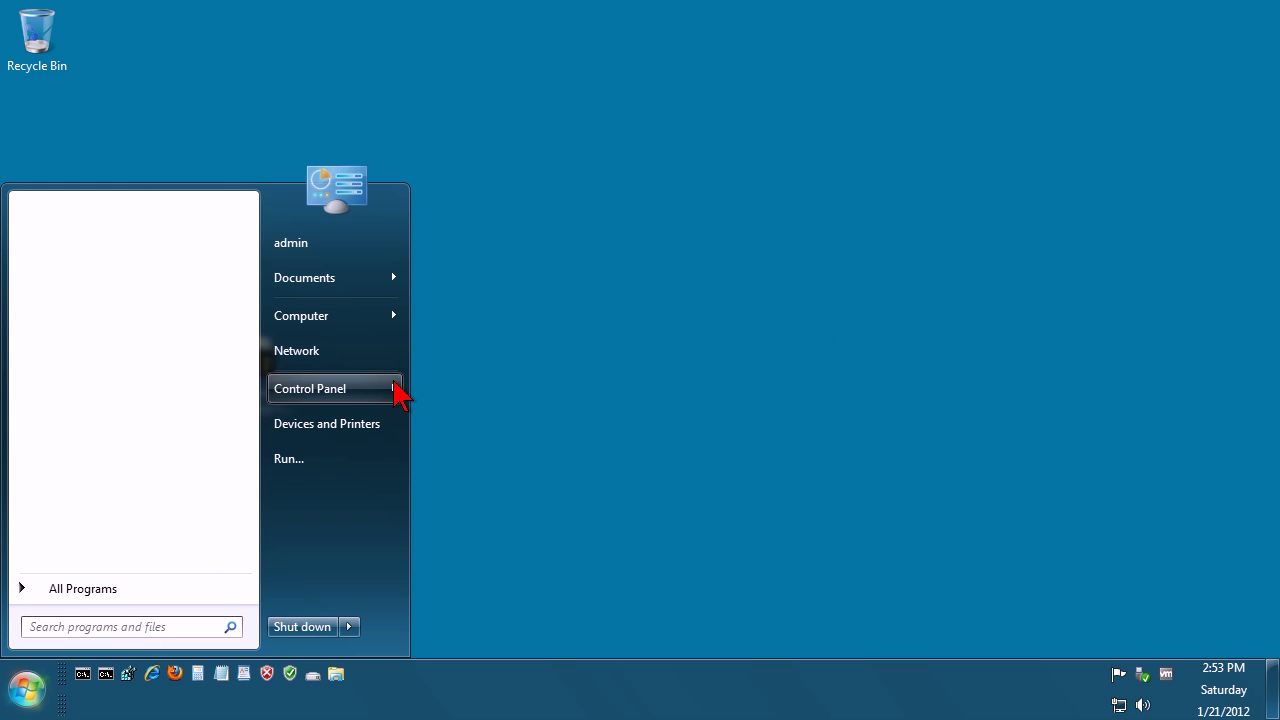
mouse_move(400, 394)
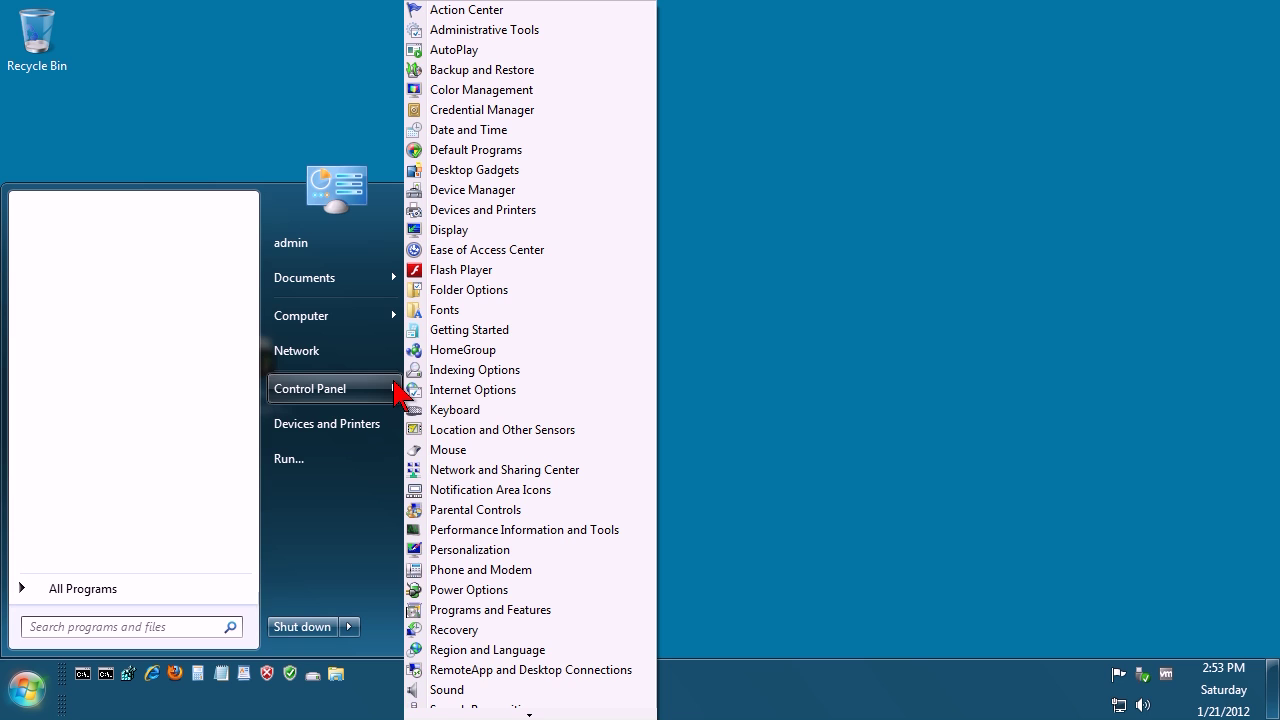
mouse_move(512, 710)
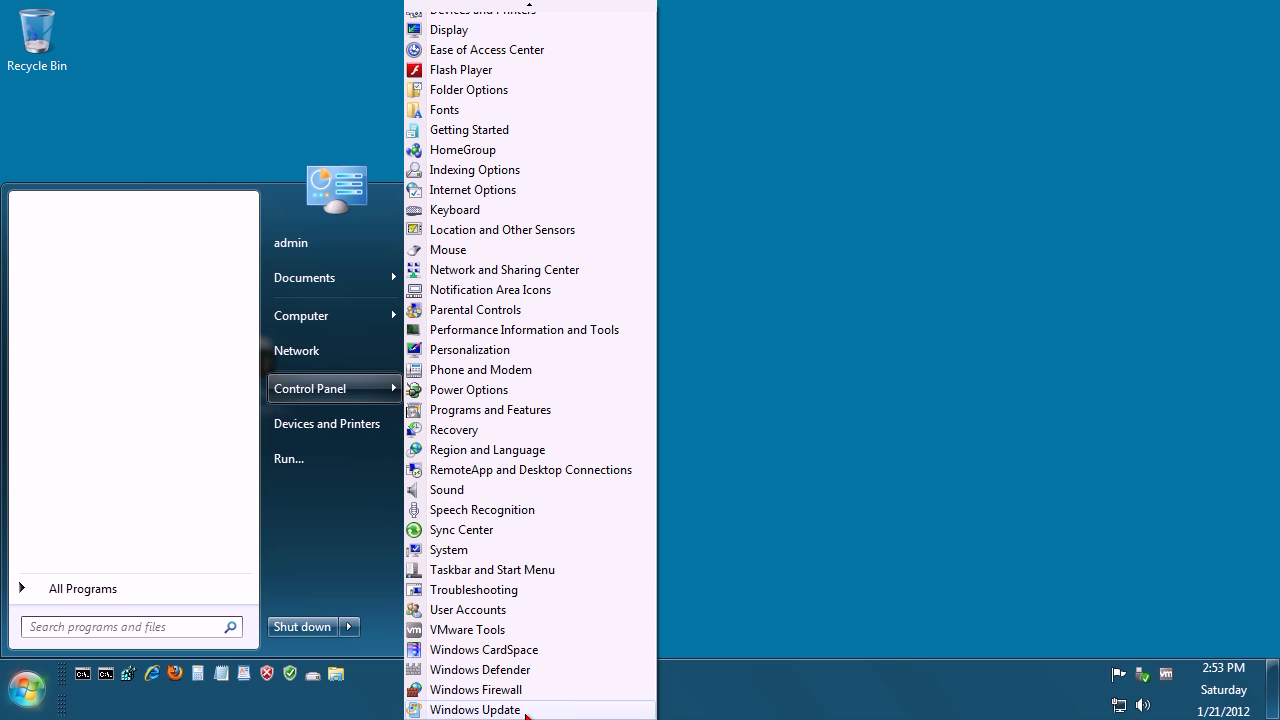
click(489, 609)
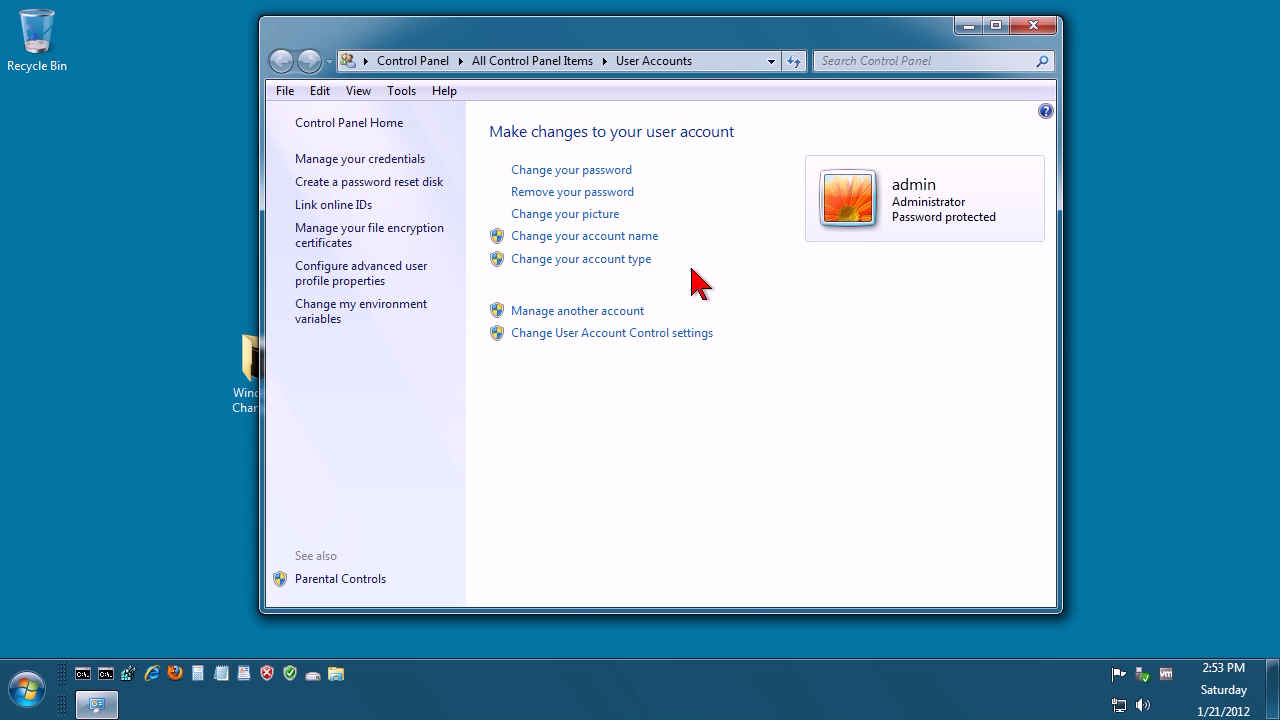
click(577, 213)
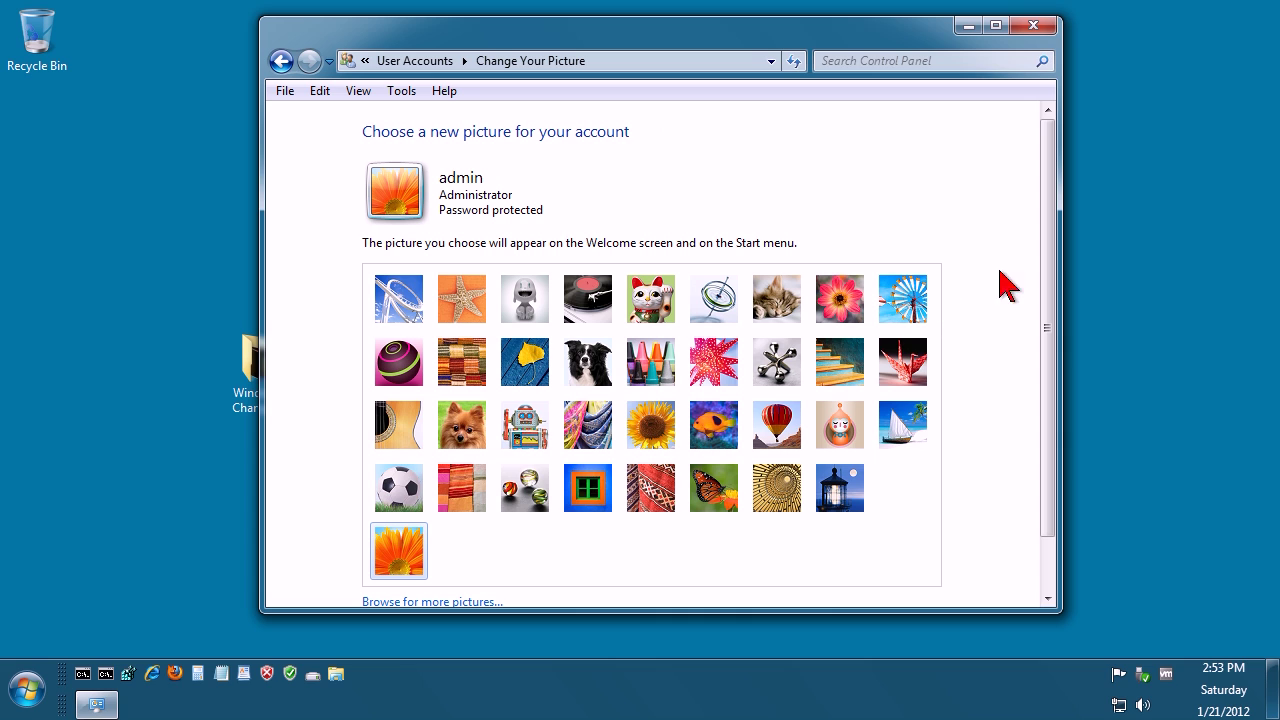
drag(1049, 257, 1049, 357)
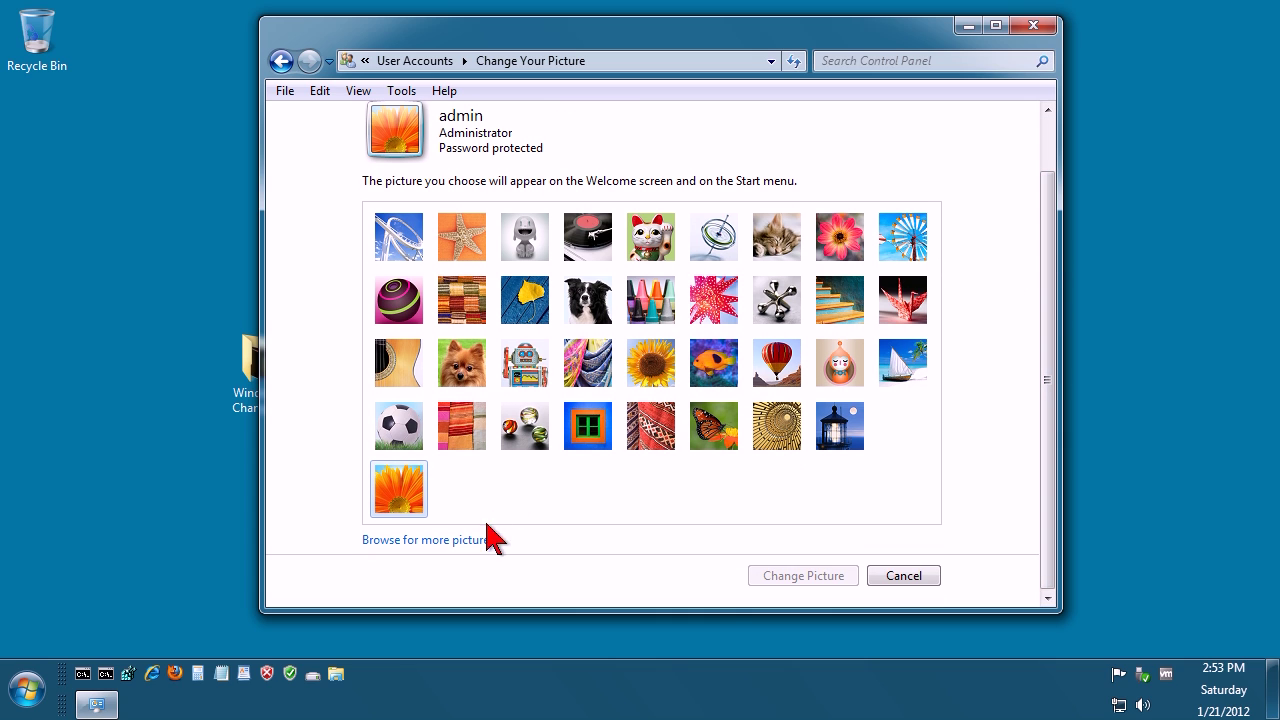
Set the account picture to usertile45 from ProgramData\Microsoft\User Account Pictures\Default Pictures and close User Accounts
click(448, 541)
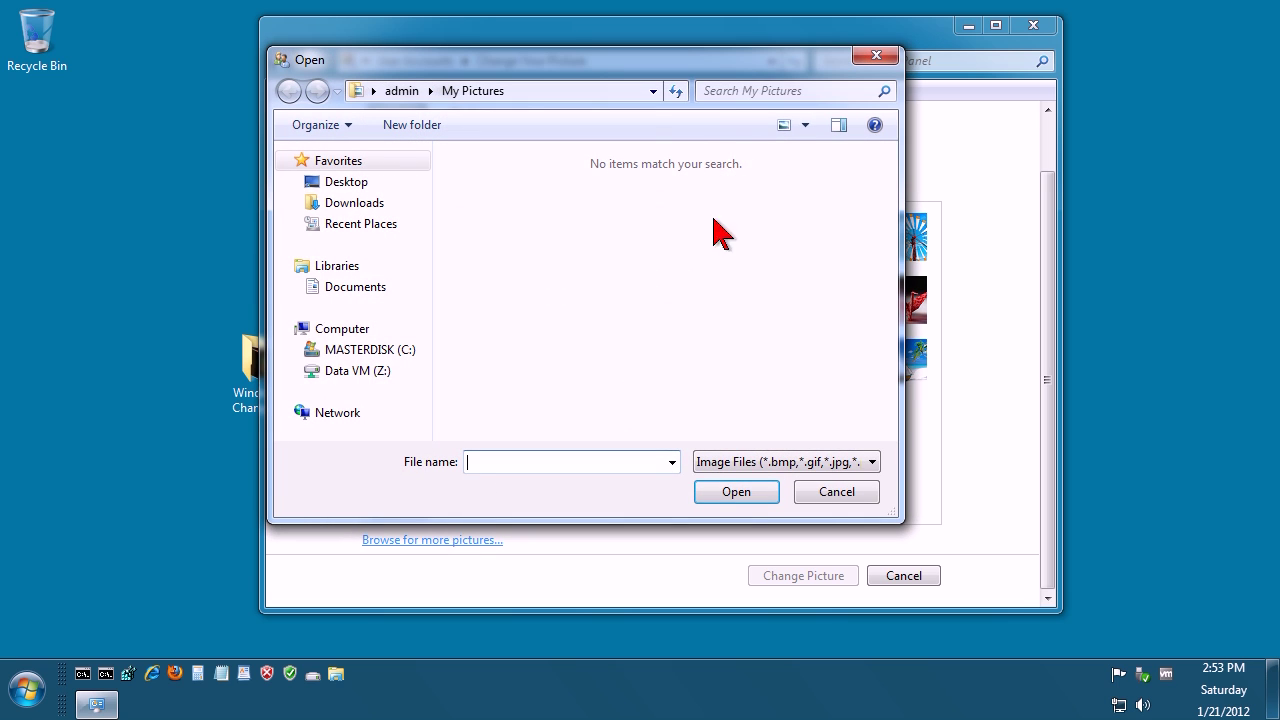
click(317, 350)
double_click(518, 226)
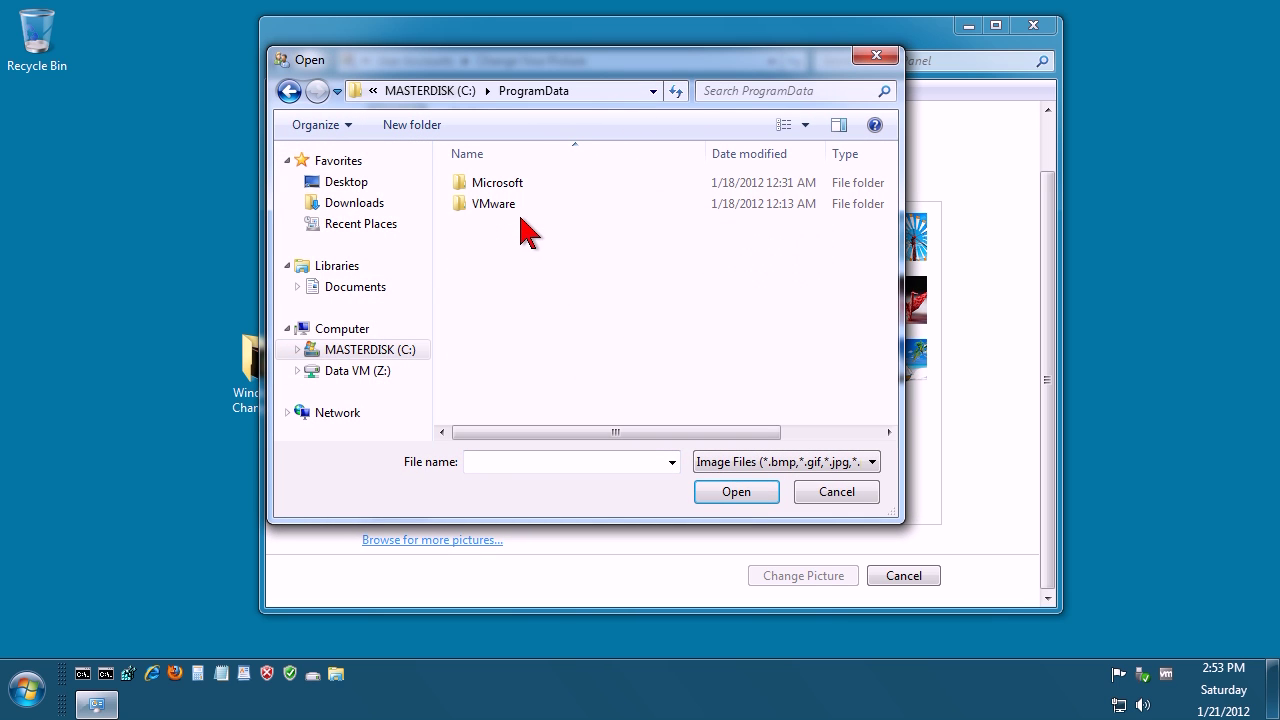
double_click(518, 182)
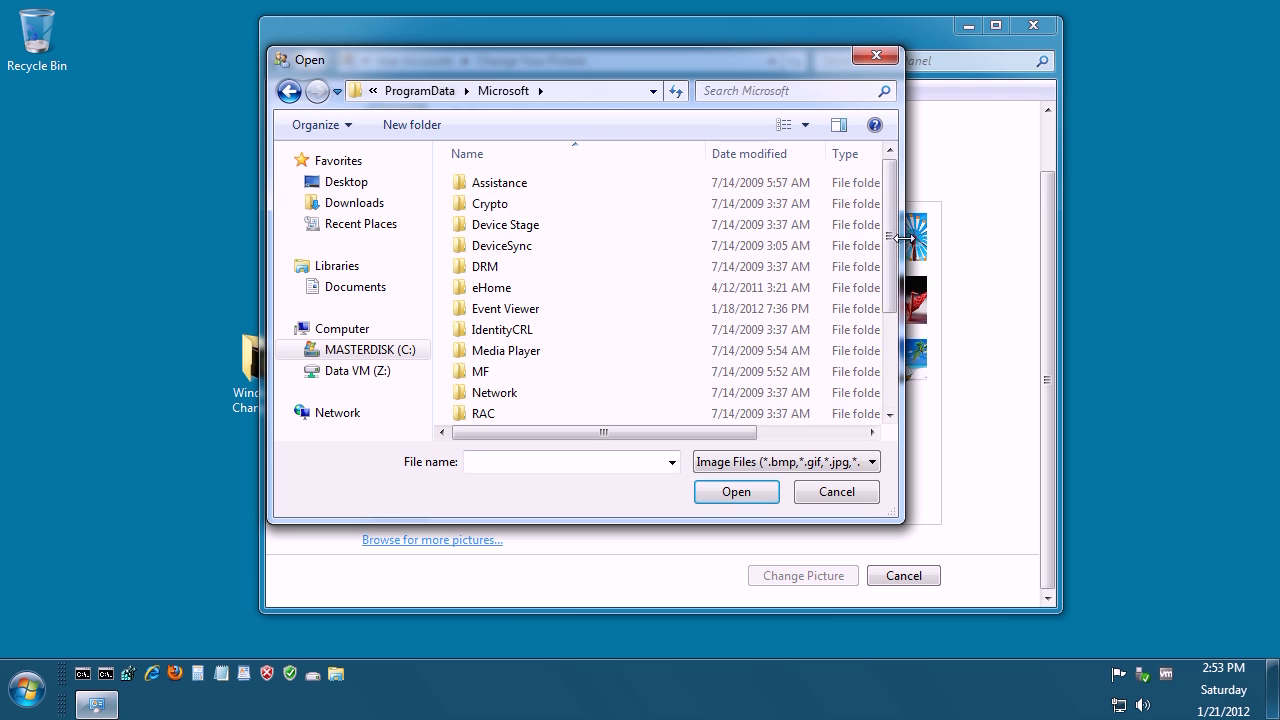
drag(894, 237, 900, 350)
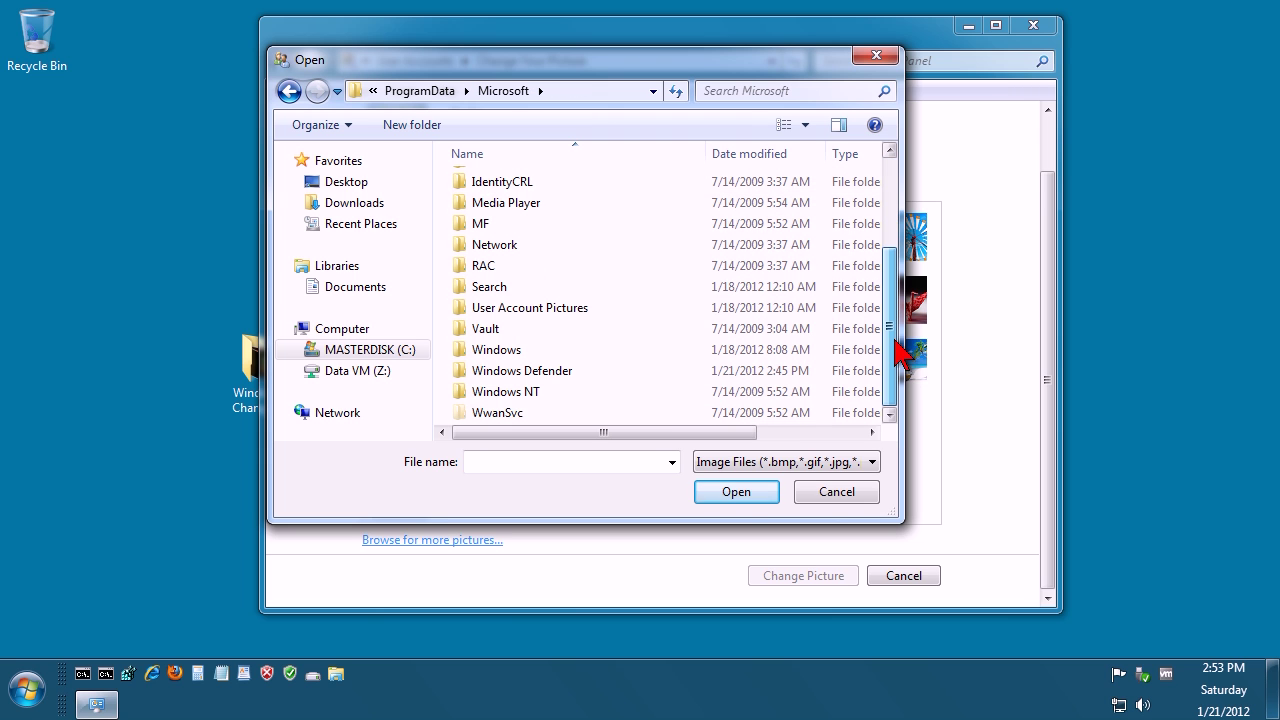
double_click(530, 308)
double_click(487, 210)
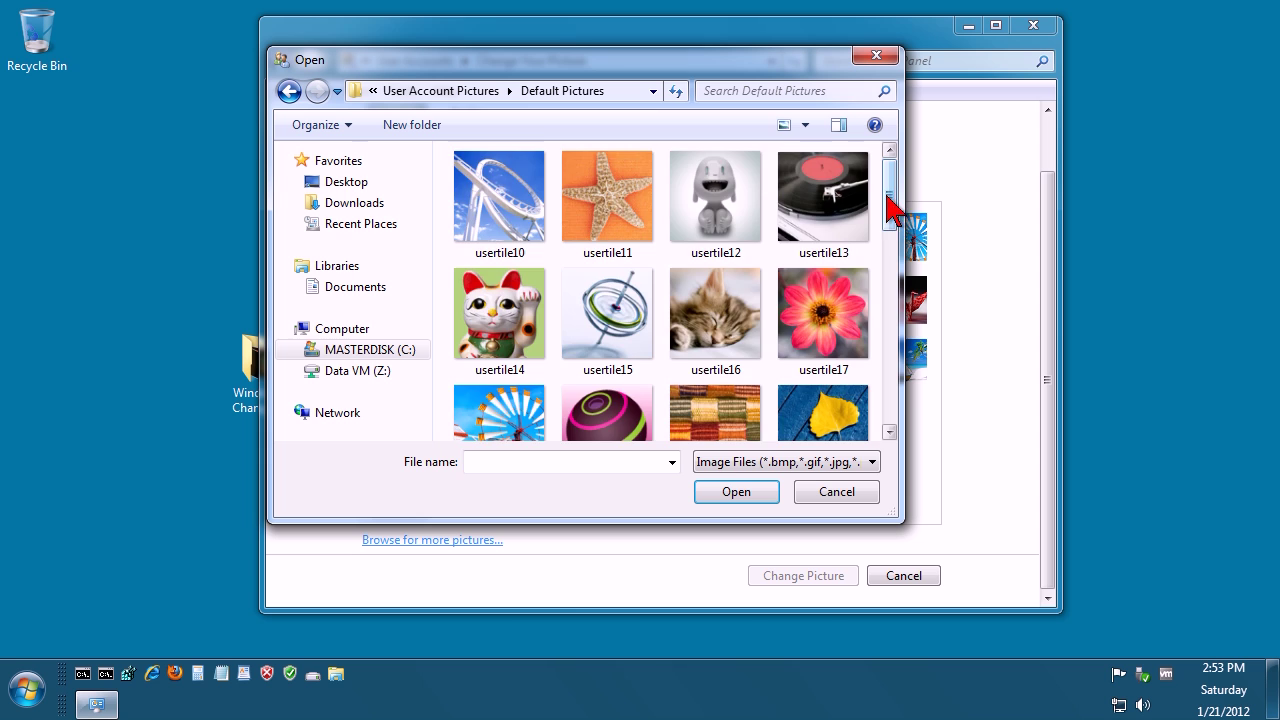
drag(890, 240, 897, 432)
click(826, 388)
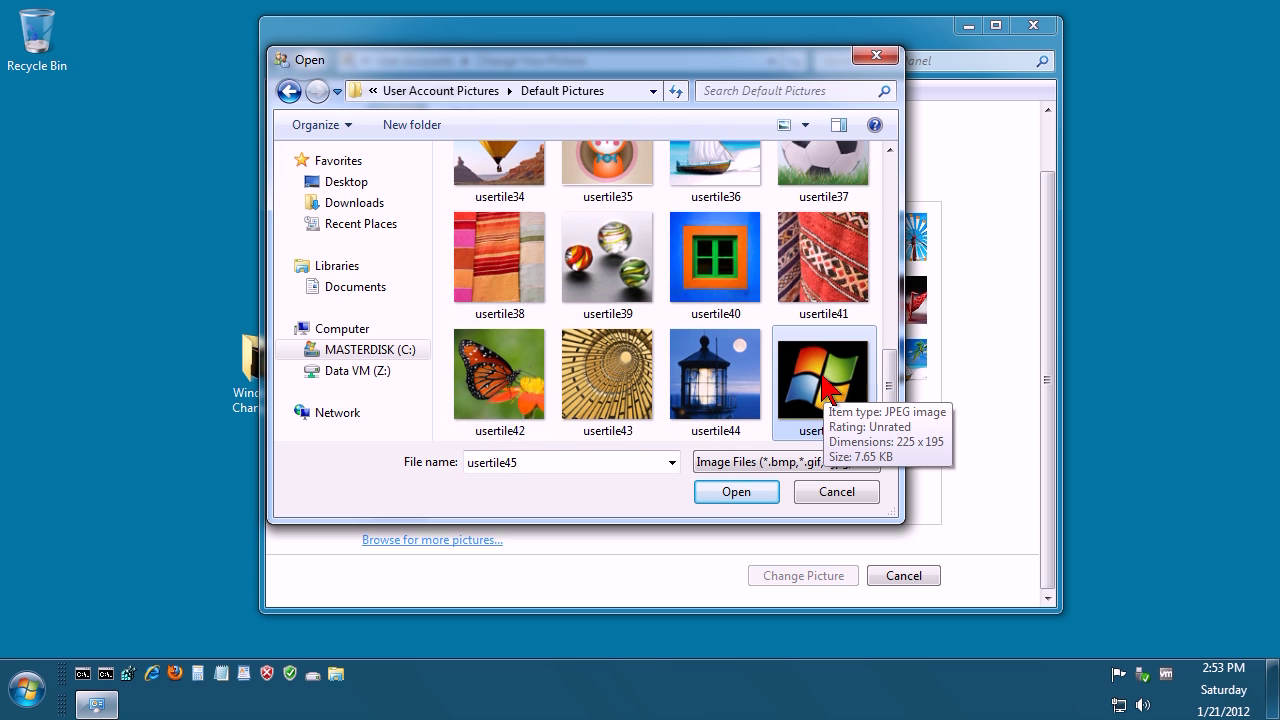
click(736, 492)
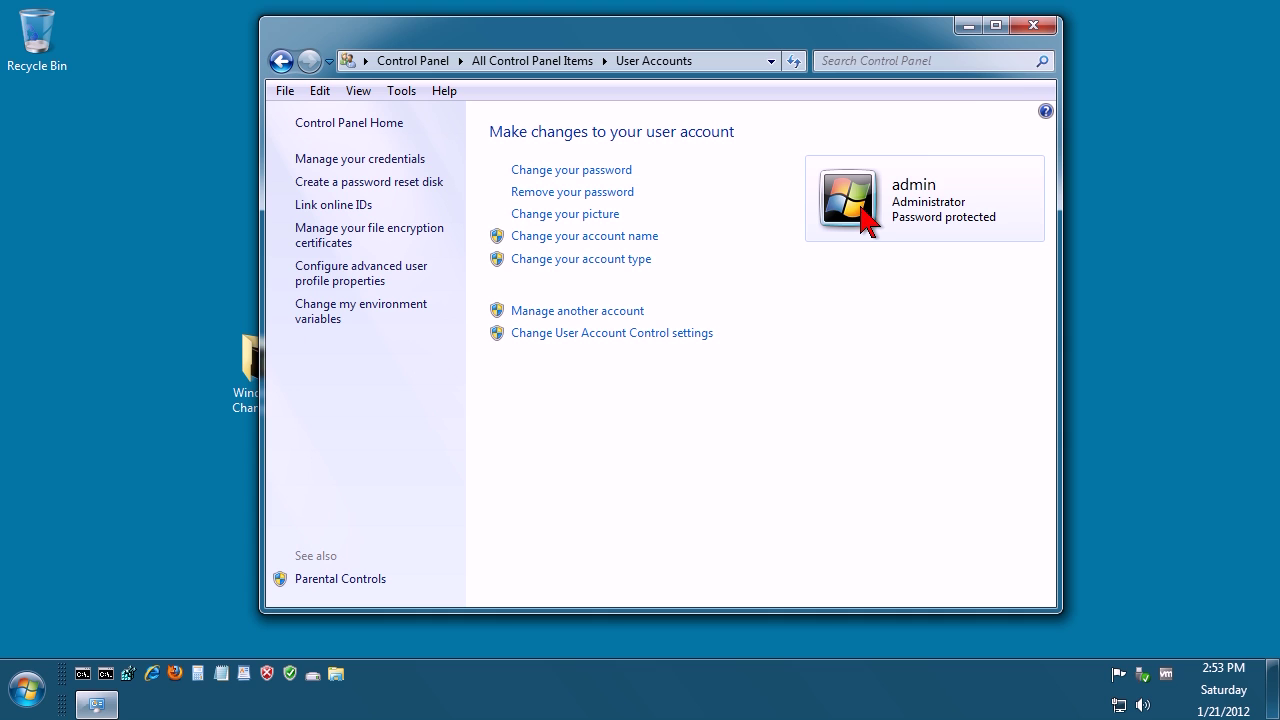
click(1044, 29)
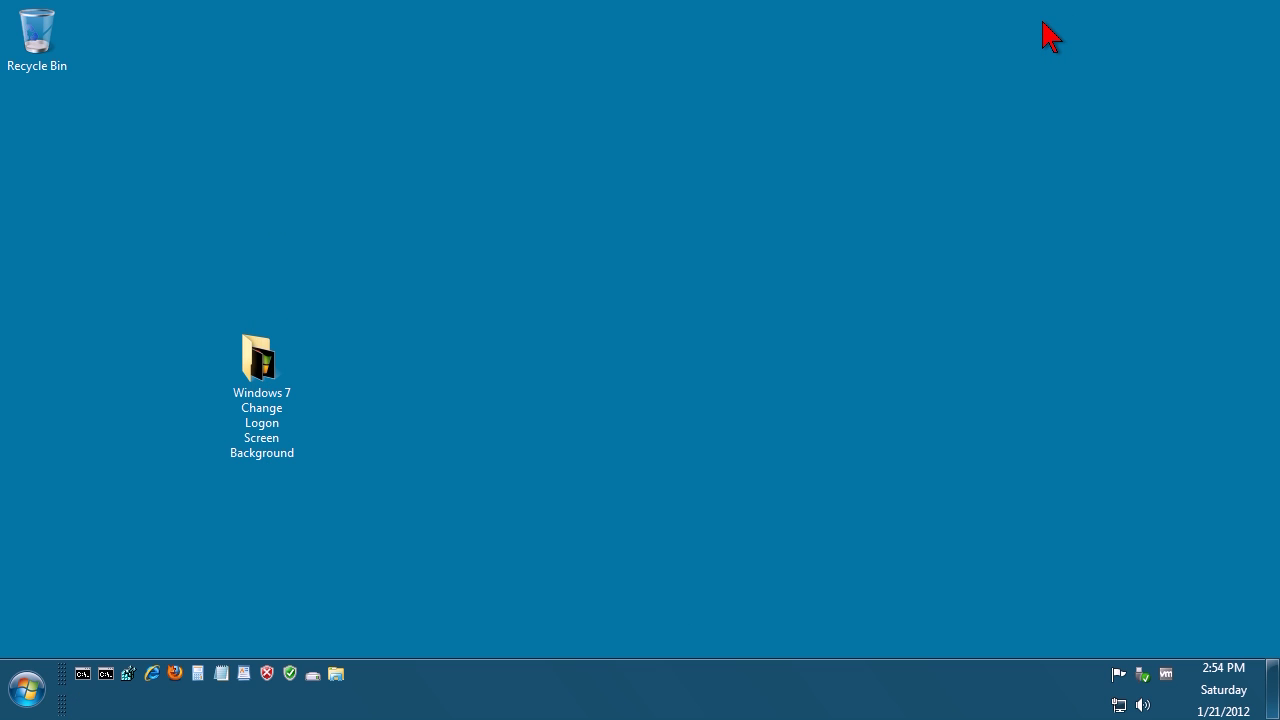
Go to the Windows logon screen and sign back in by entering the account password
click(28, 690)
mouse_move(358, 625)
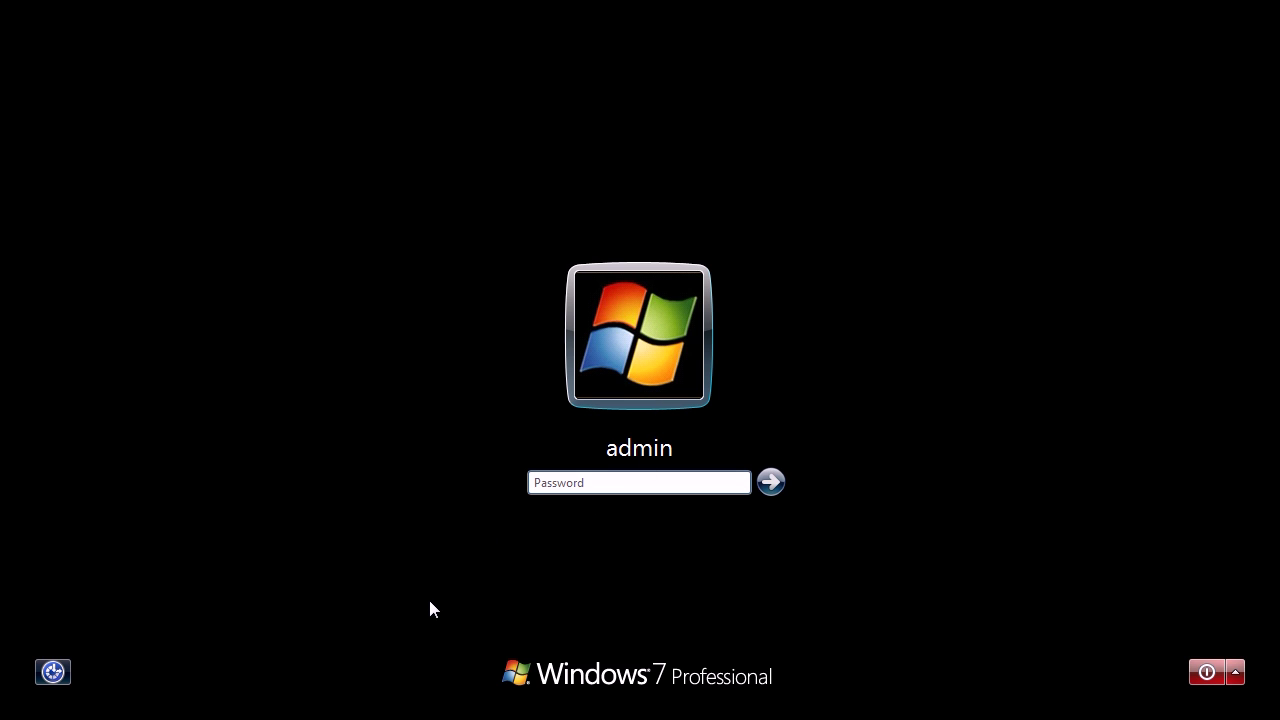
text(********)
key(Return)
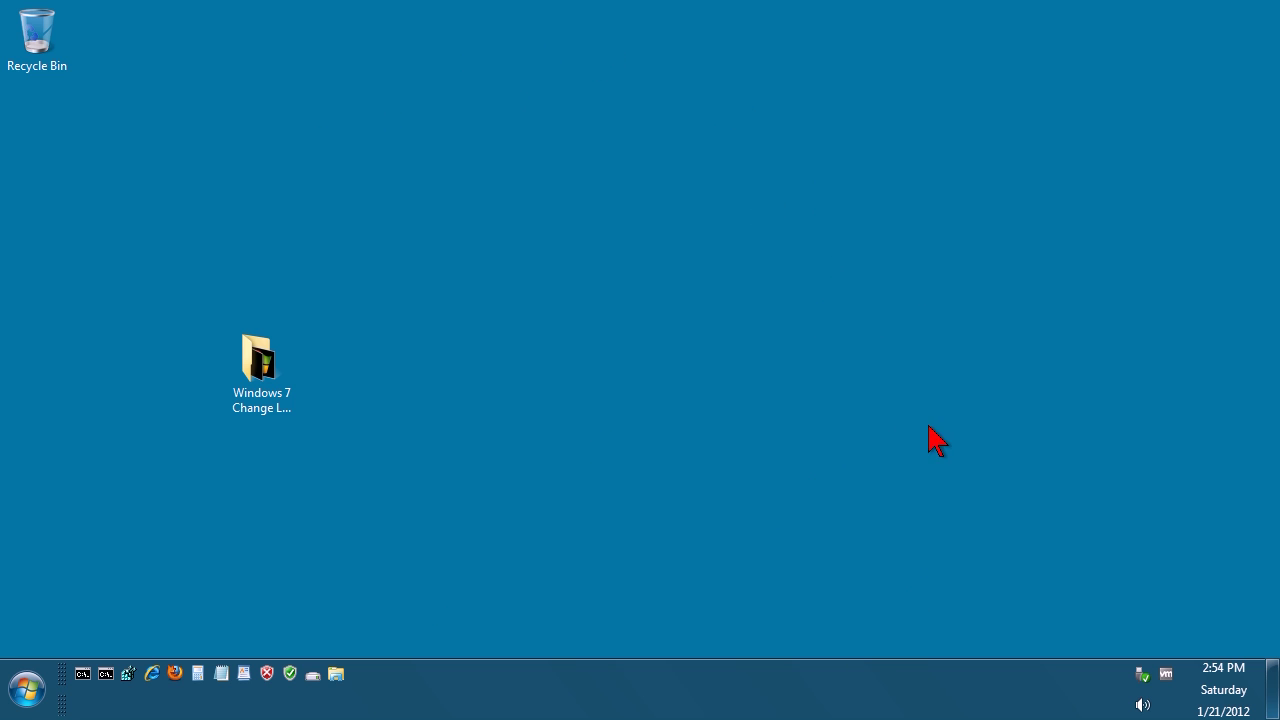
Copy the Se7en 4 image from the Windows 7 Change Logon Screen Background folder and open the MASTERDISK (C:) drive
double_click(257, 357)
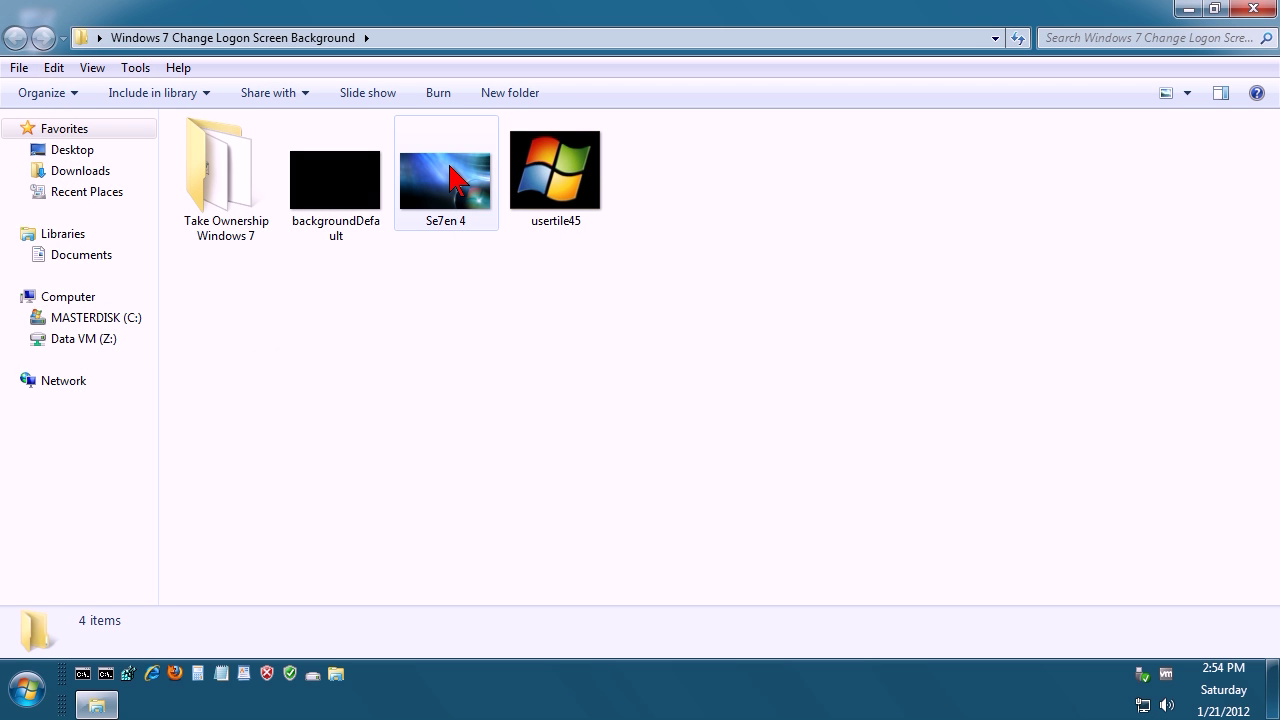
right_click(444, 168)
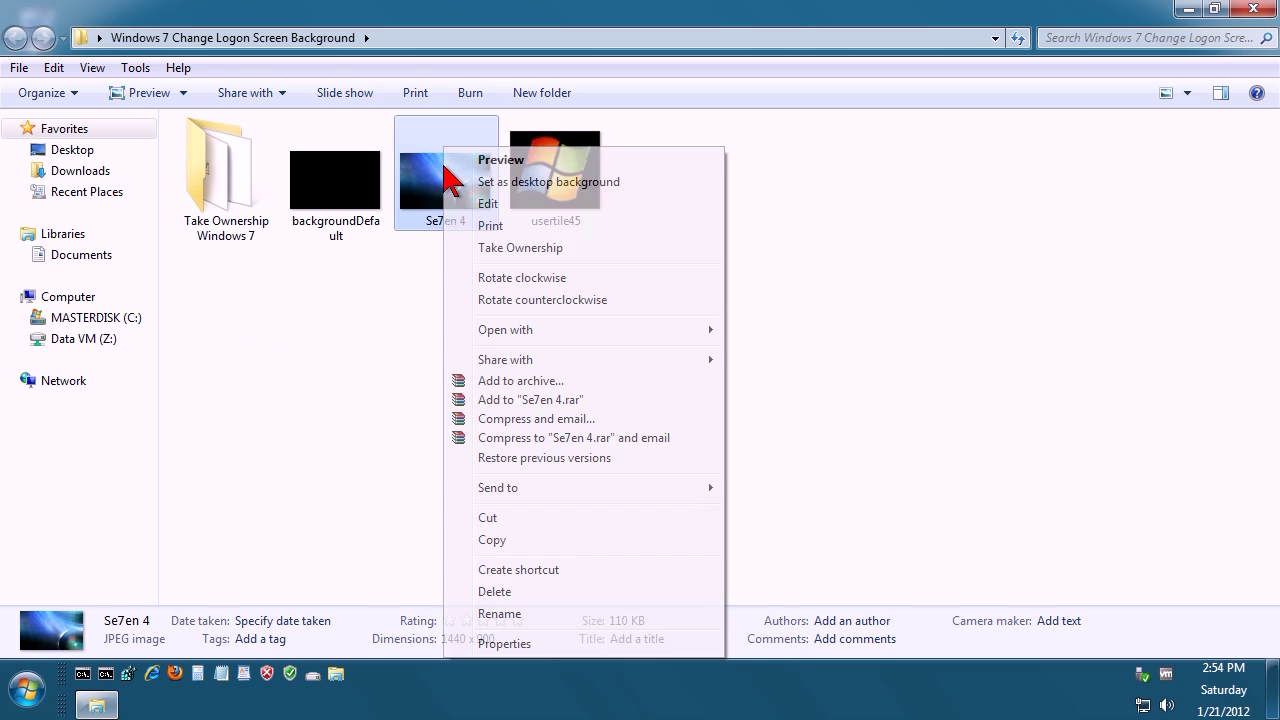
click(495, 540)
click(92, 320)
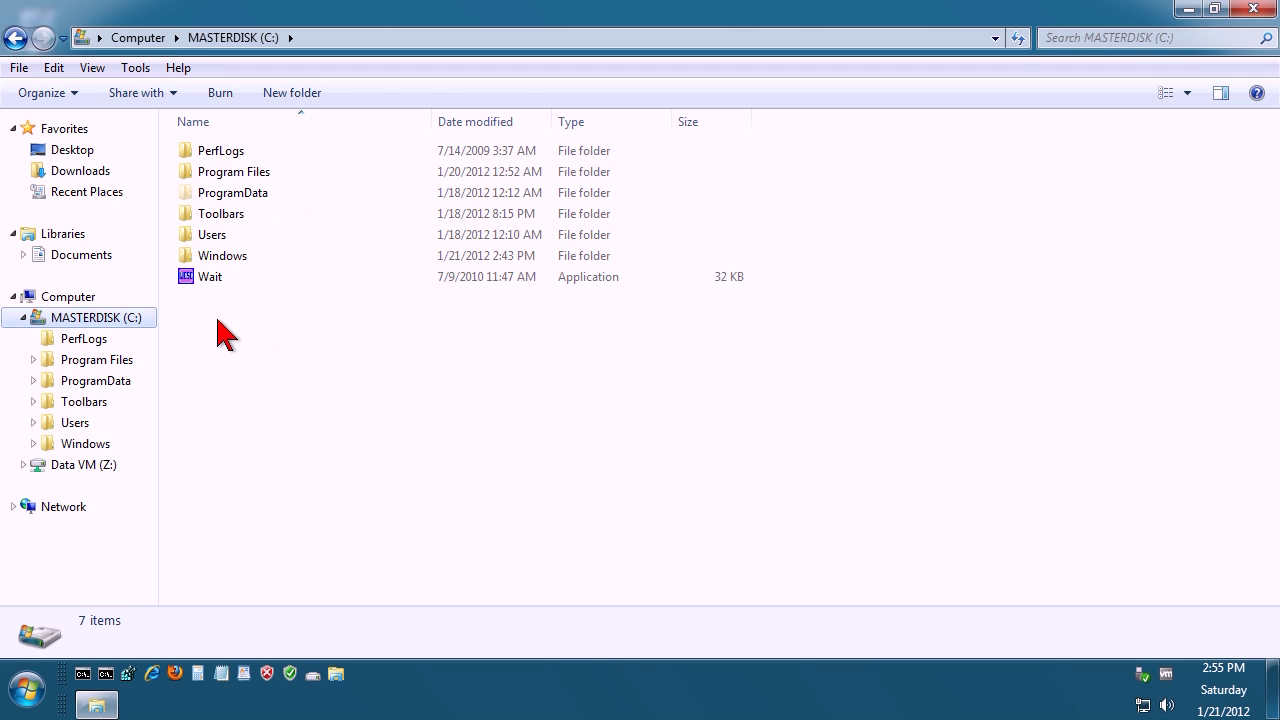
Open the Windows\Web\Wallpaper\Windows folder on the MASTERDISK (C:) drive
double_click(230, 257)
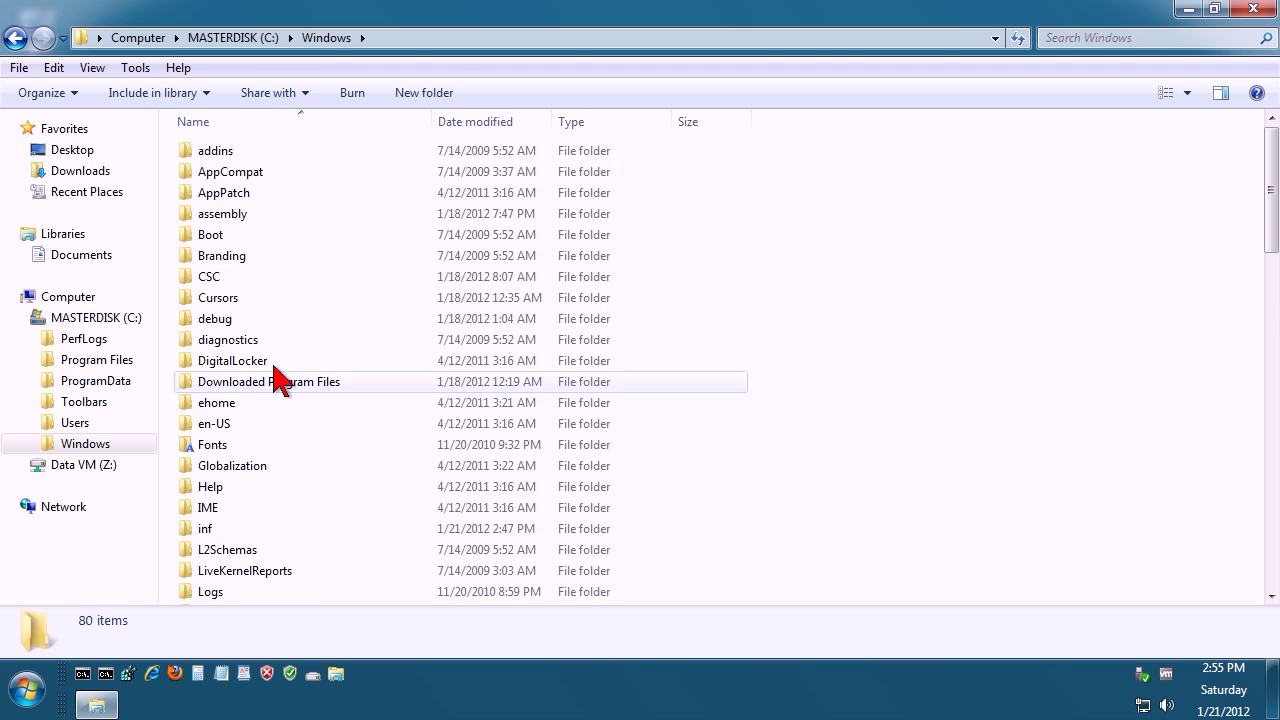
scroll(288, 555, down, 6)
scroll(290, 540, down, 7)
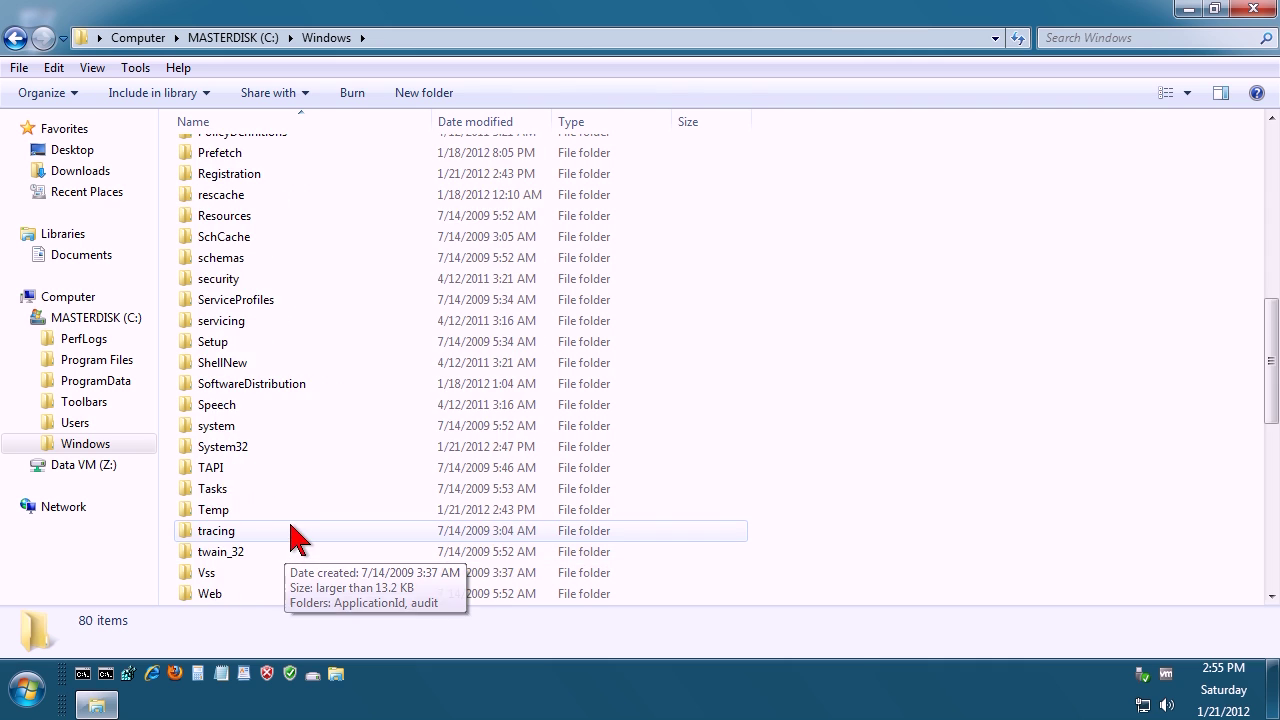
double_click(215, 406)
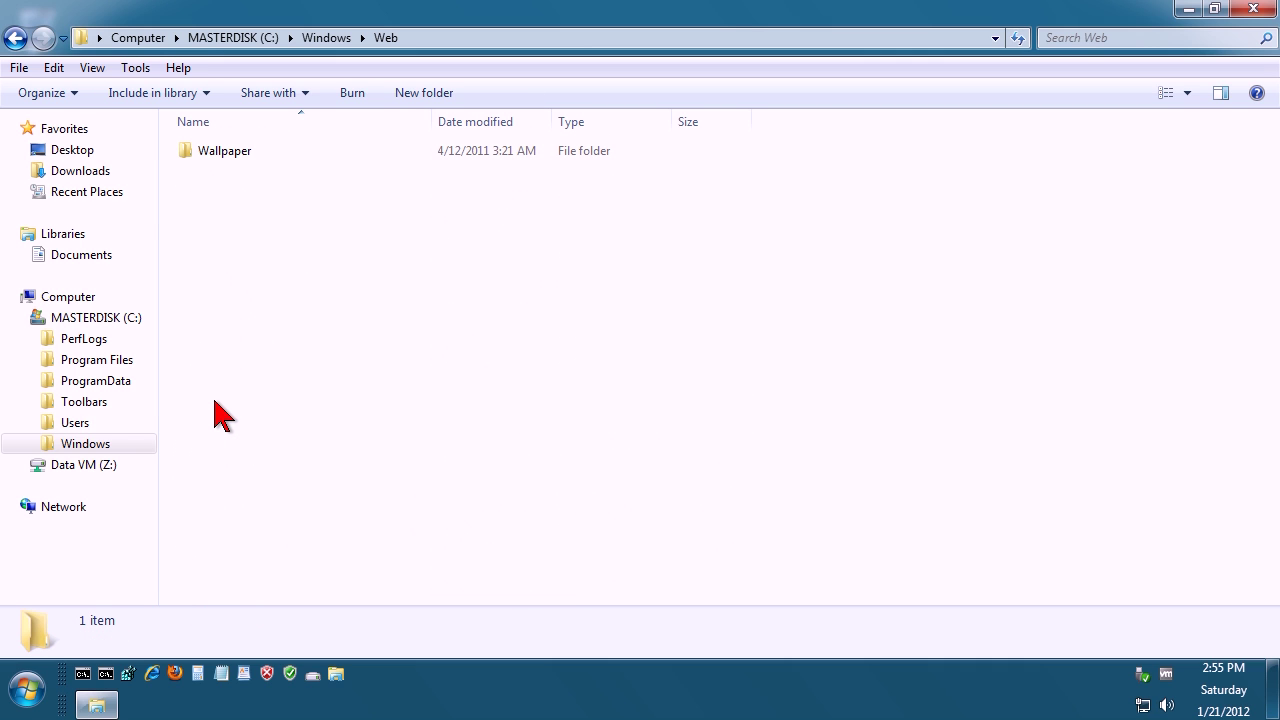
double_click(236, 155)
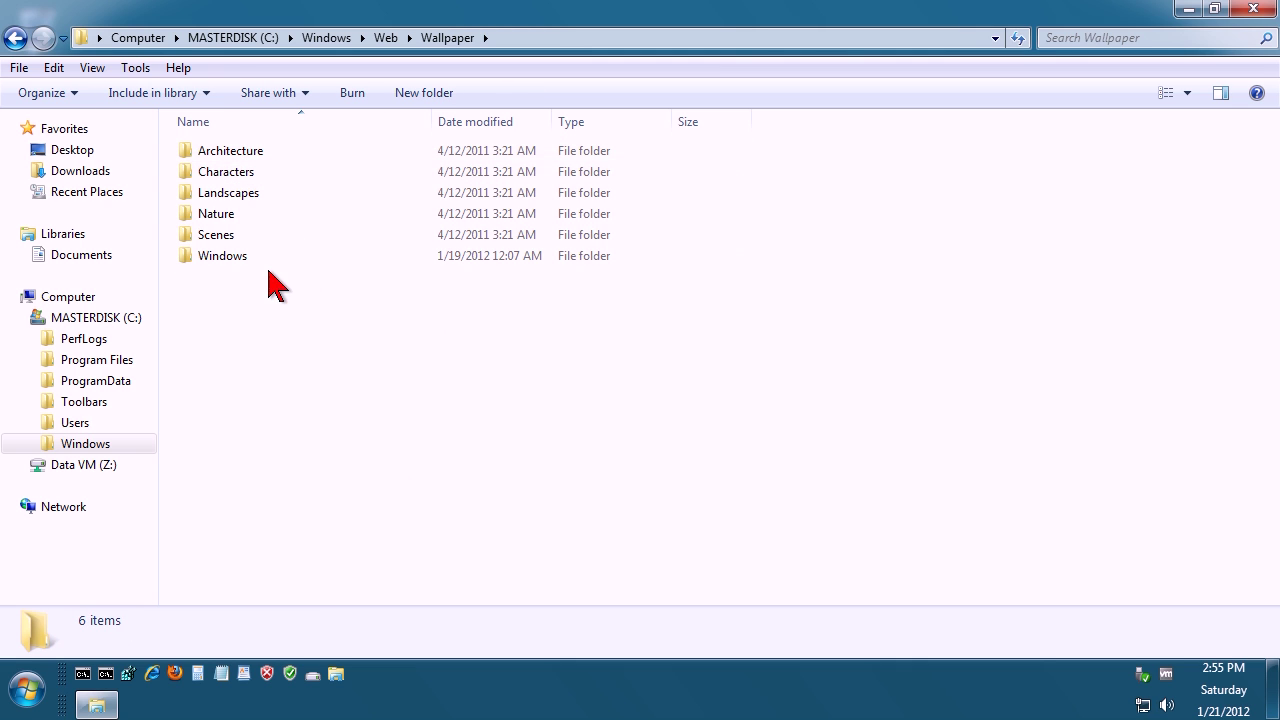
double_click(222, 257)
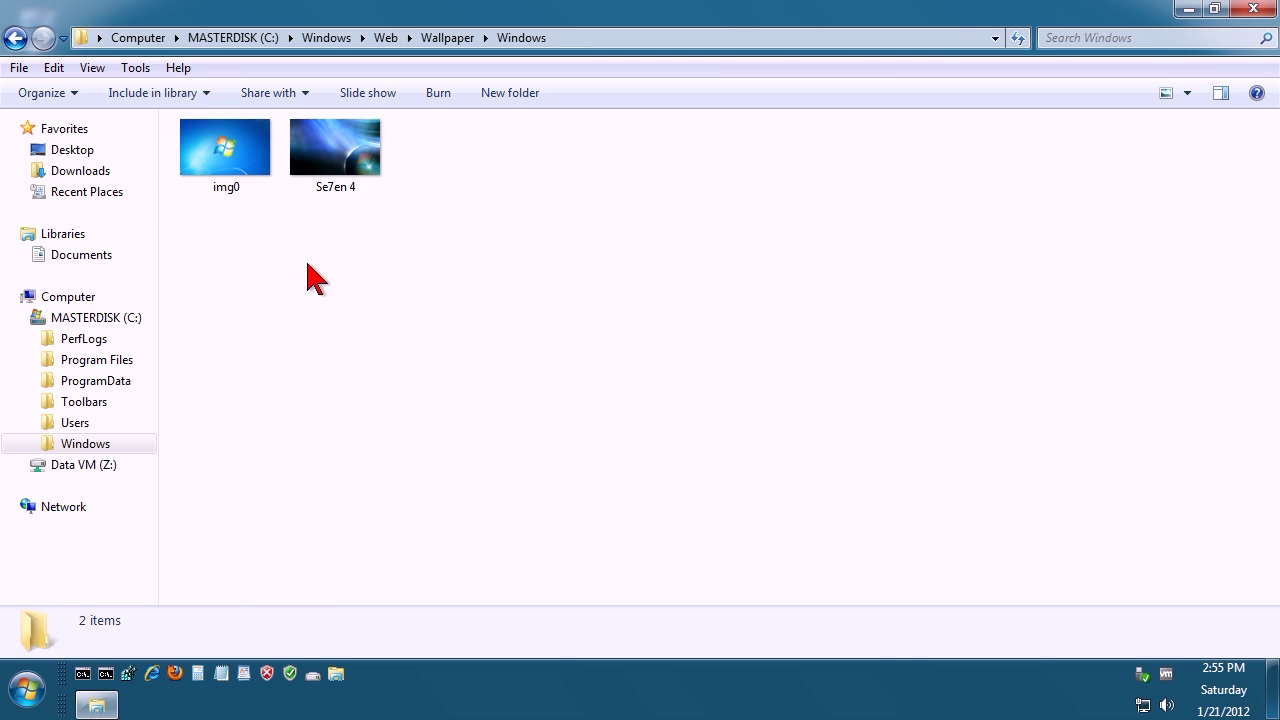
Paste the copied Se7en 4 image over the existing one in the wallpaper folder, granting administrator permission, and close the folder window
right_click(583, 264)
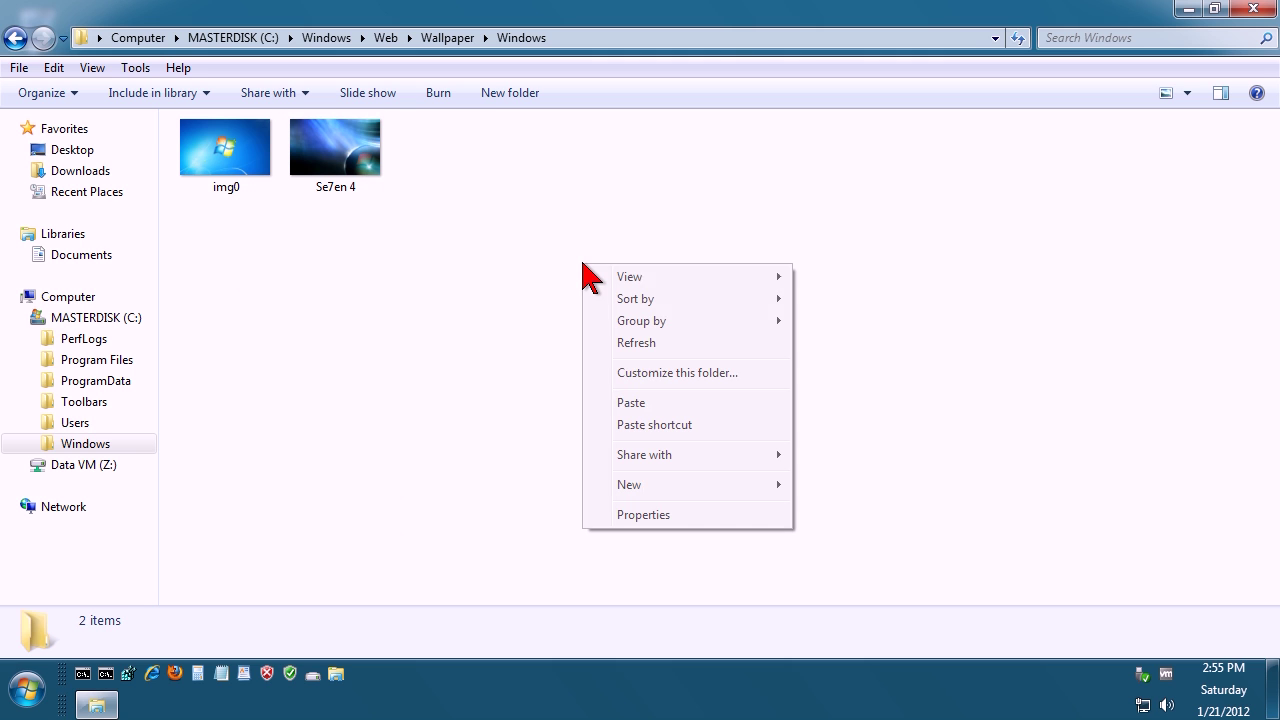
click(636, 404)
click(562, 199)
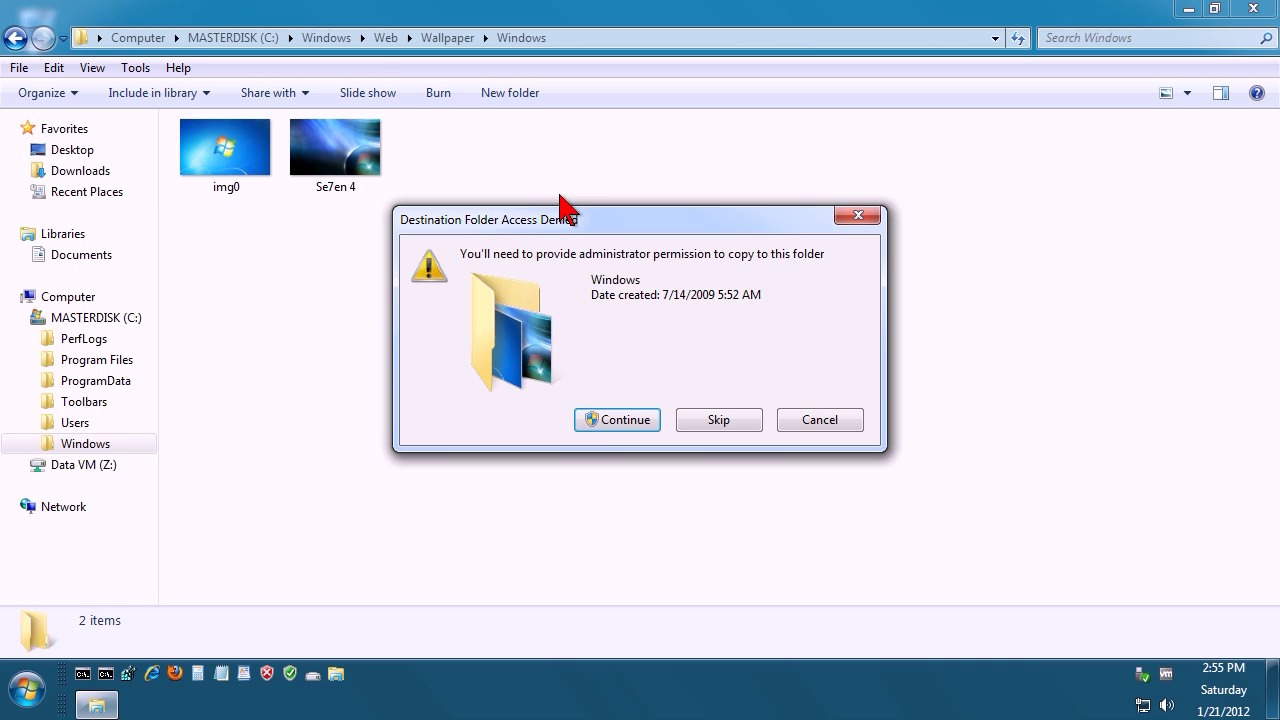
click(608, 420)
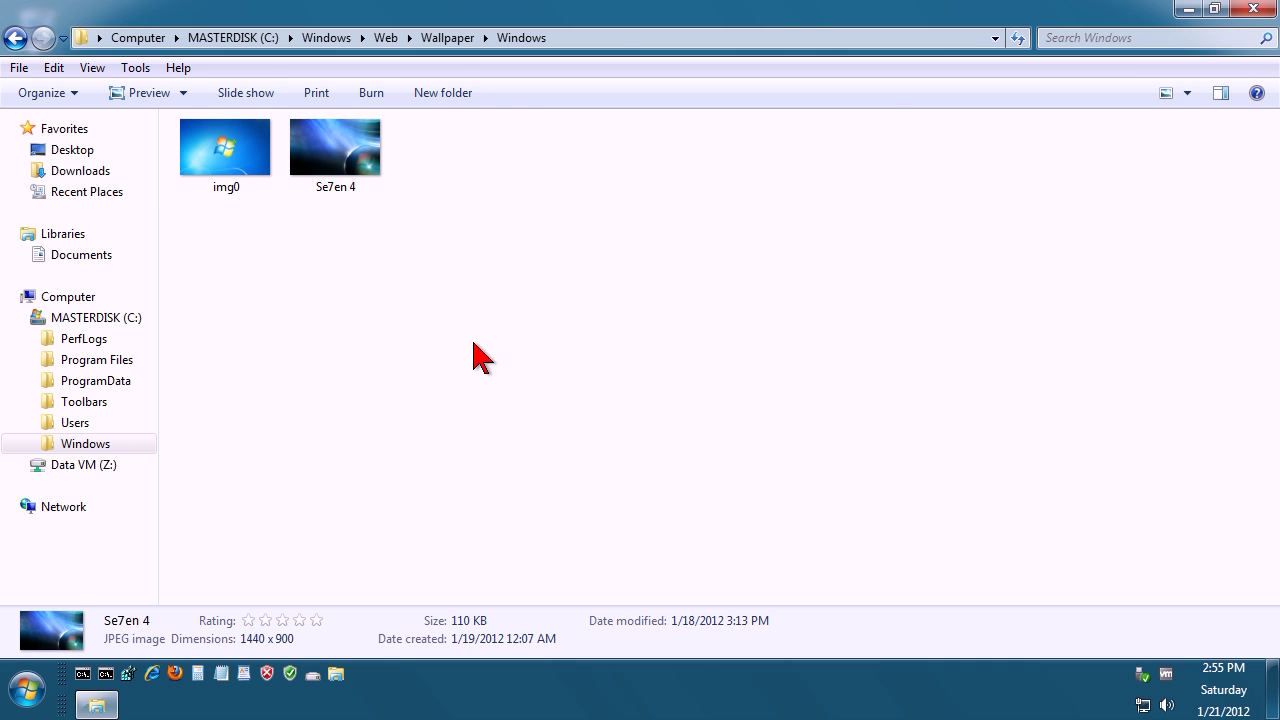
click(478, 358)
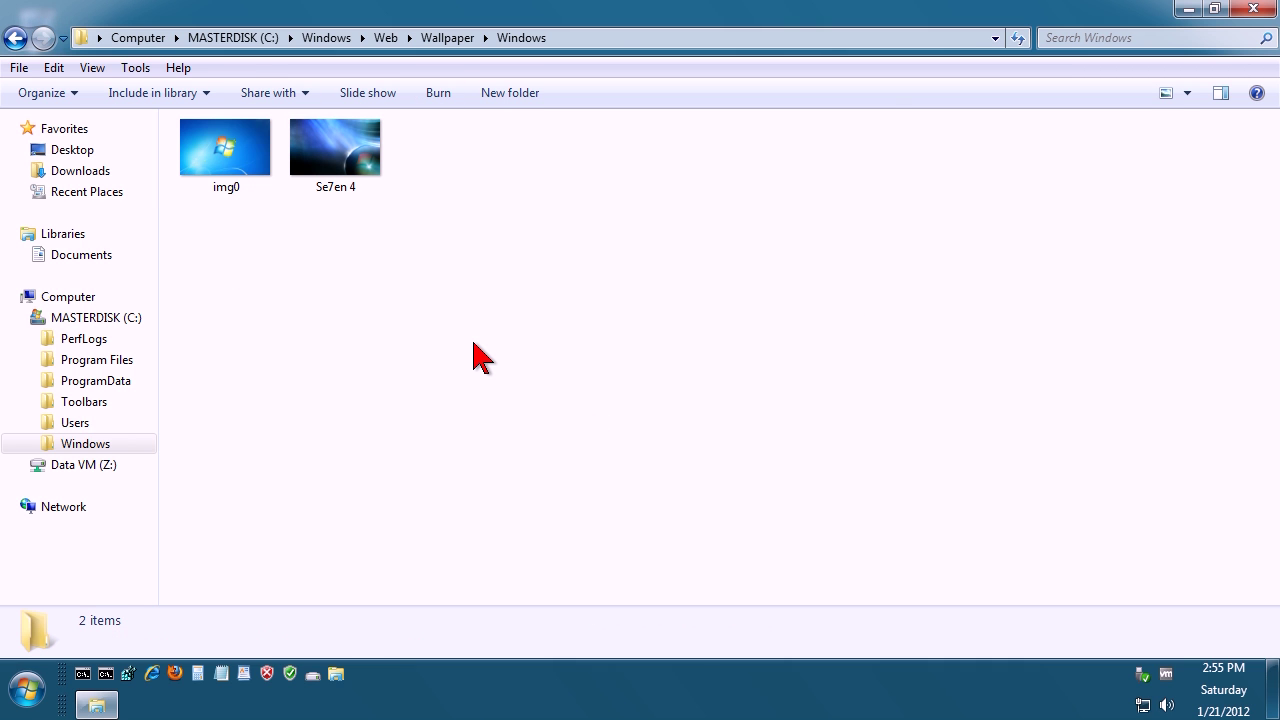
click(1255, 9)
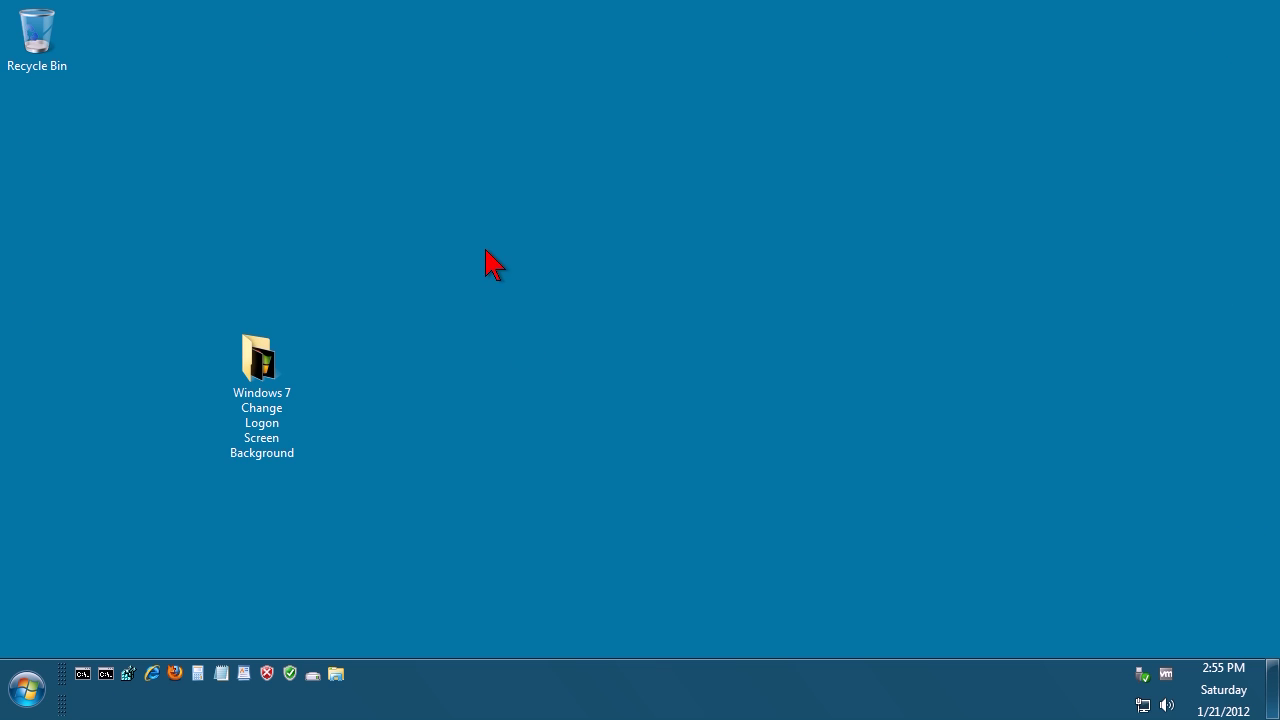
Open the Desktop Background settings from Personalization and set the picture location to Windows Desktop Backgrounds
right_click(486, 252)
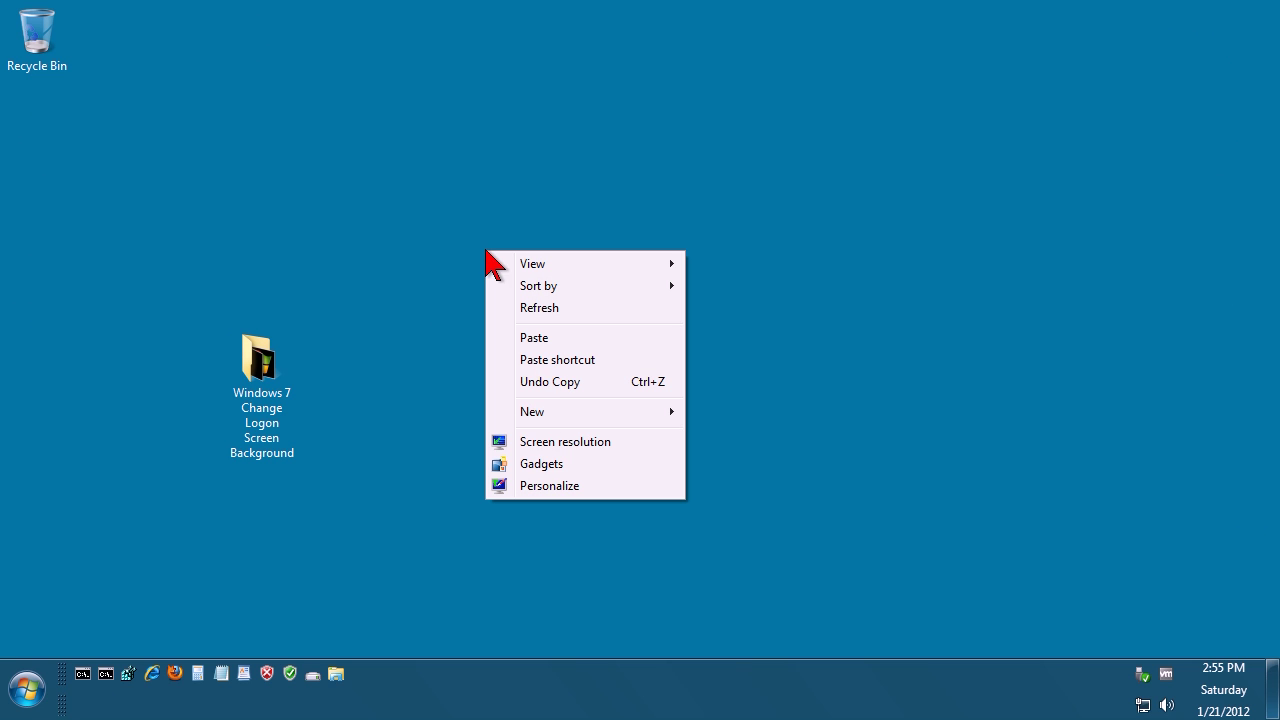
click(550, 486)
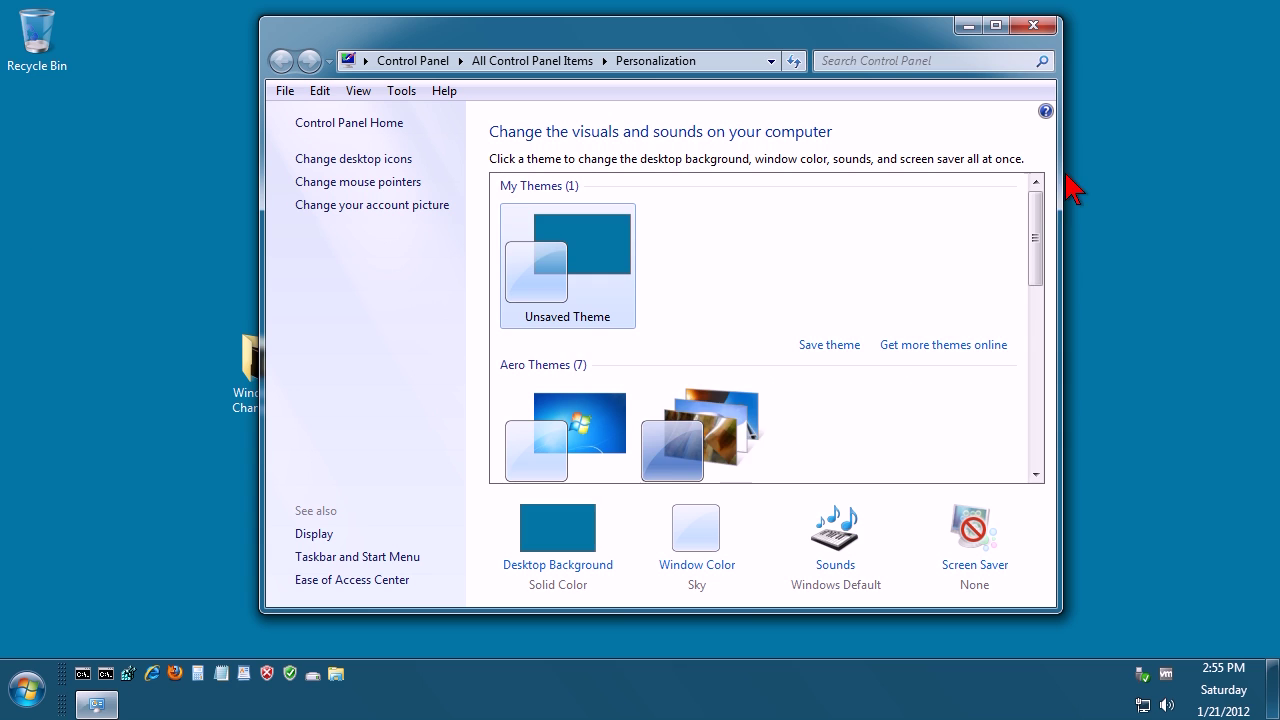
scroll(1040, 251, down, 2)
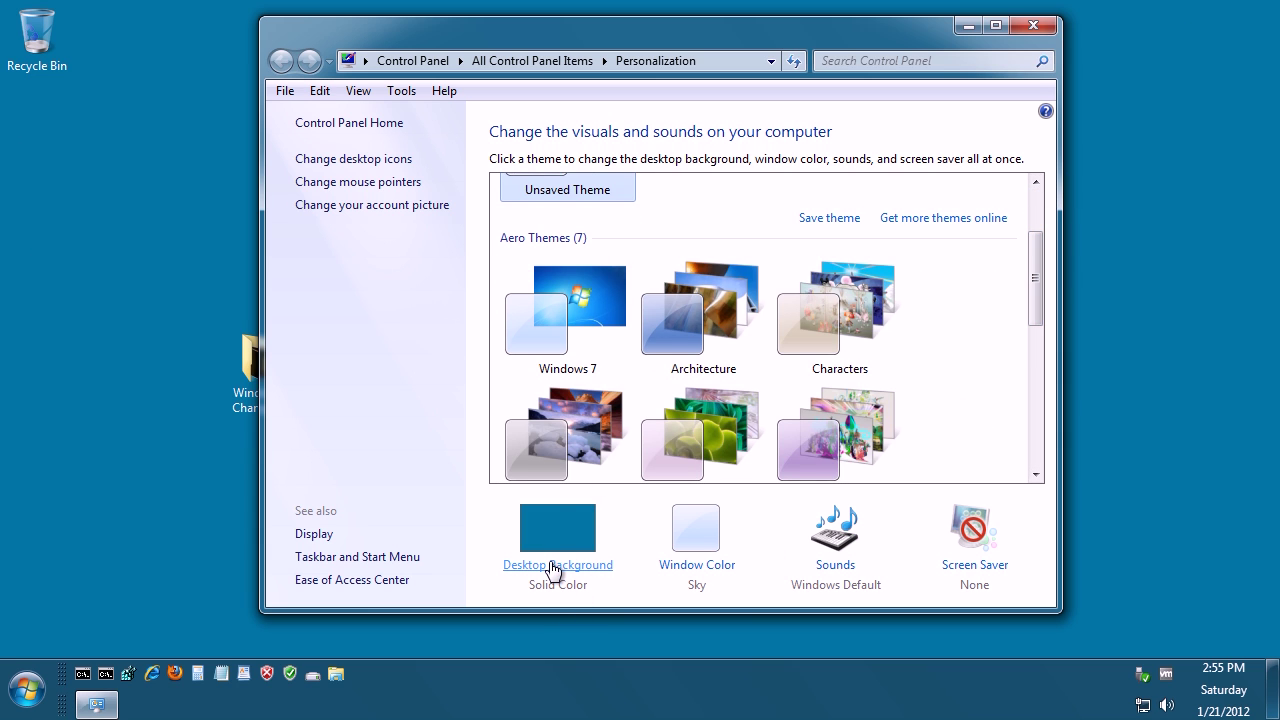
click(553, 566)
click(612, 184)
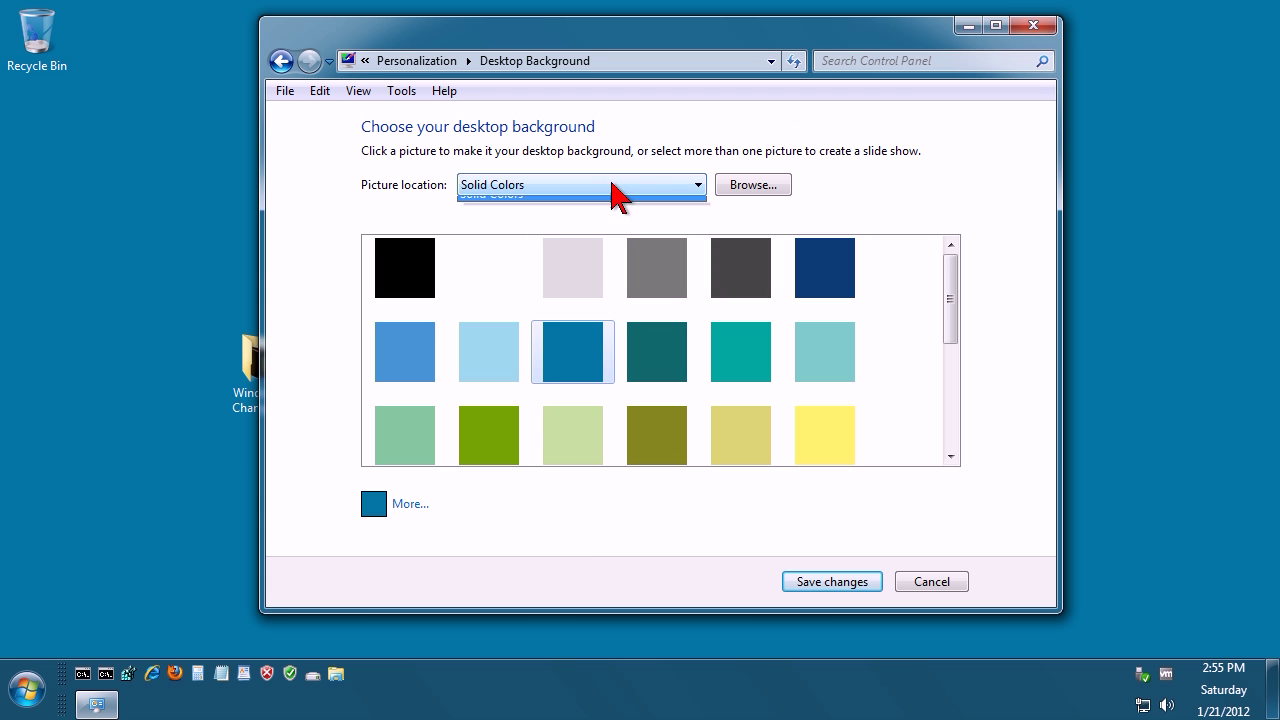
click(590, 207)
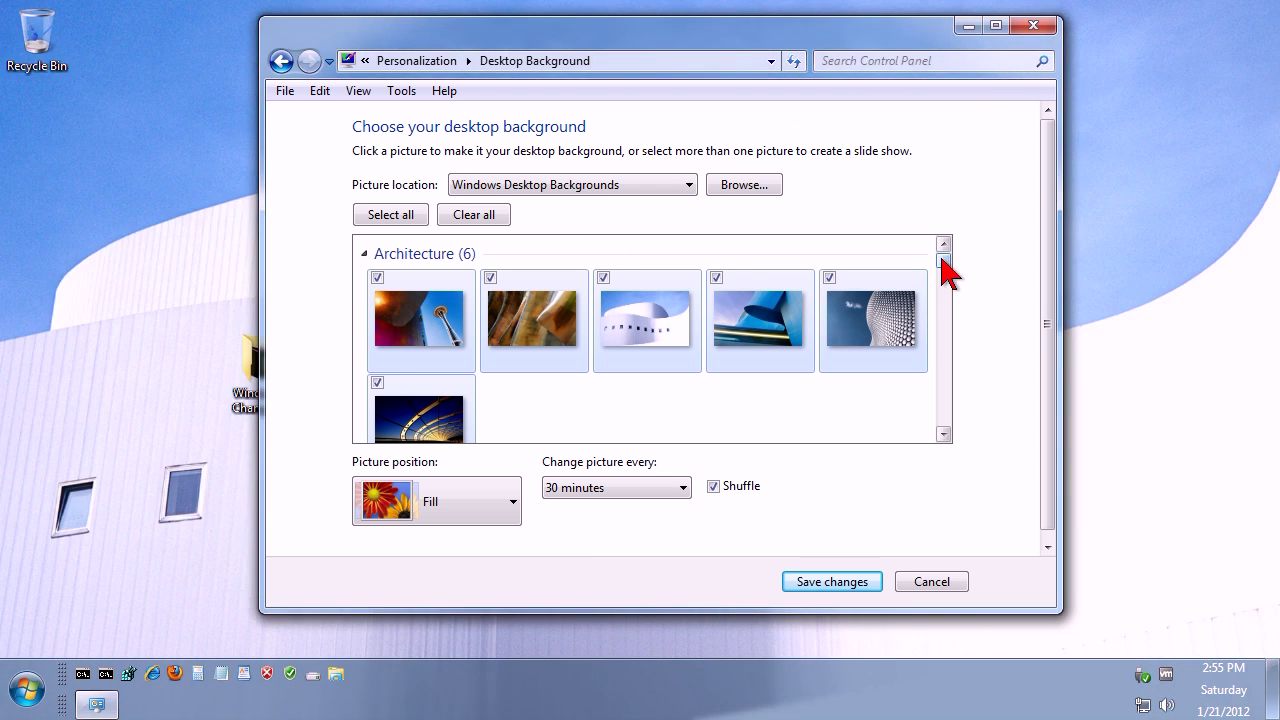
Choose the Se7en 4 picture in the Windows group as the desktop background, save the changes and close Personalization
click(943, 278)
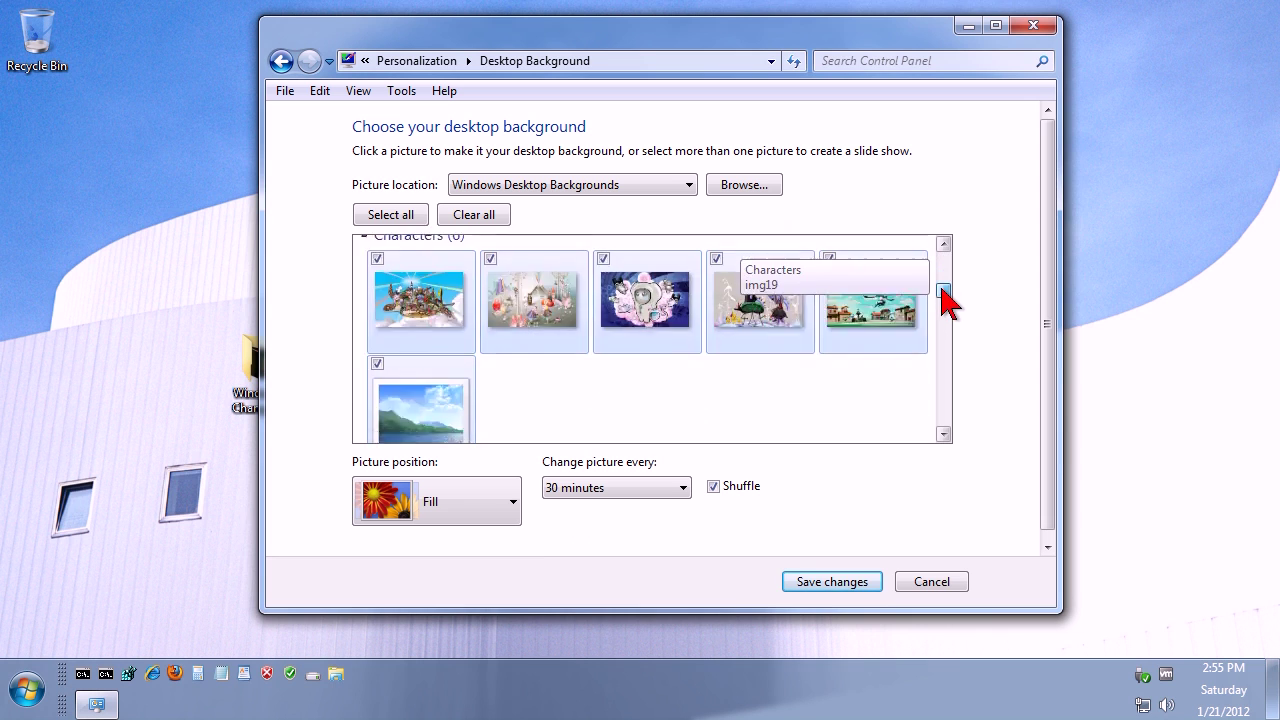
drag(943, 290, 943, 425)
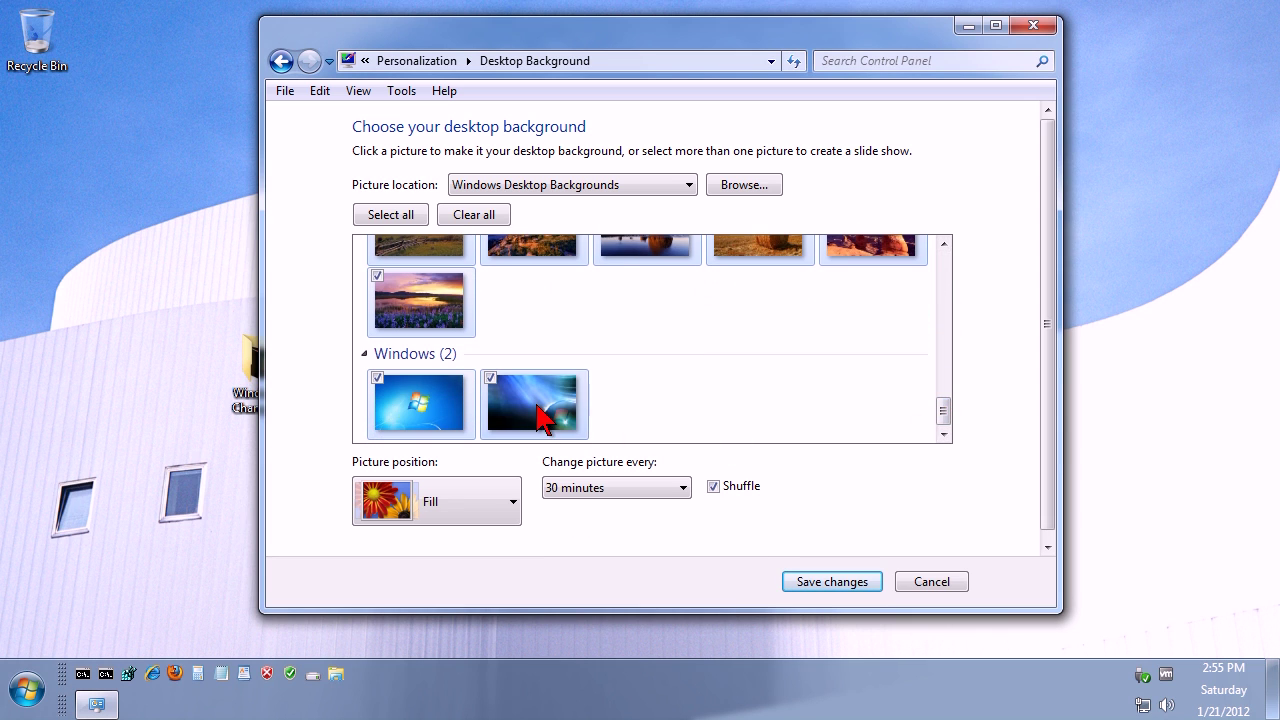
click(541, 415)
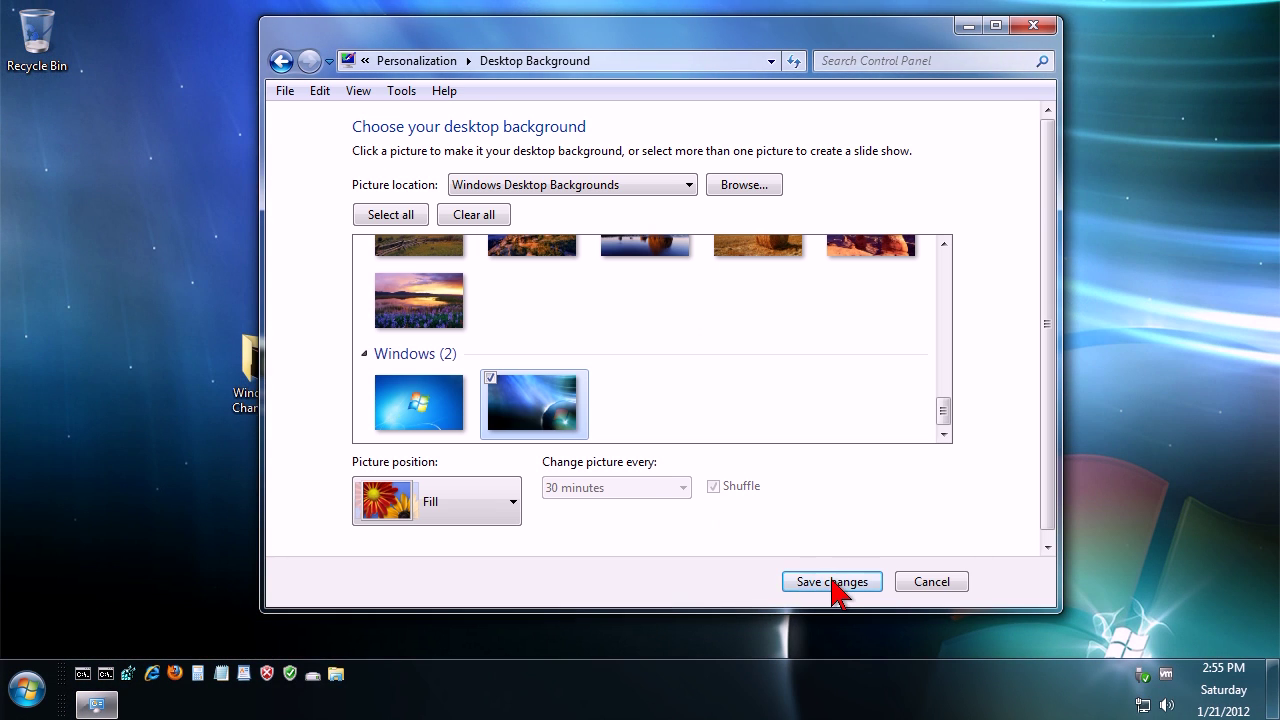
click(834, 583)
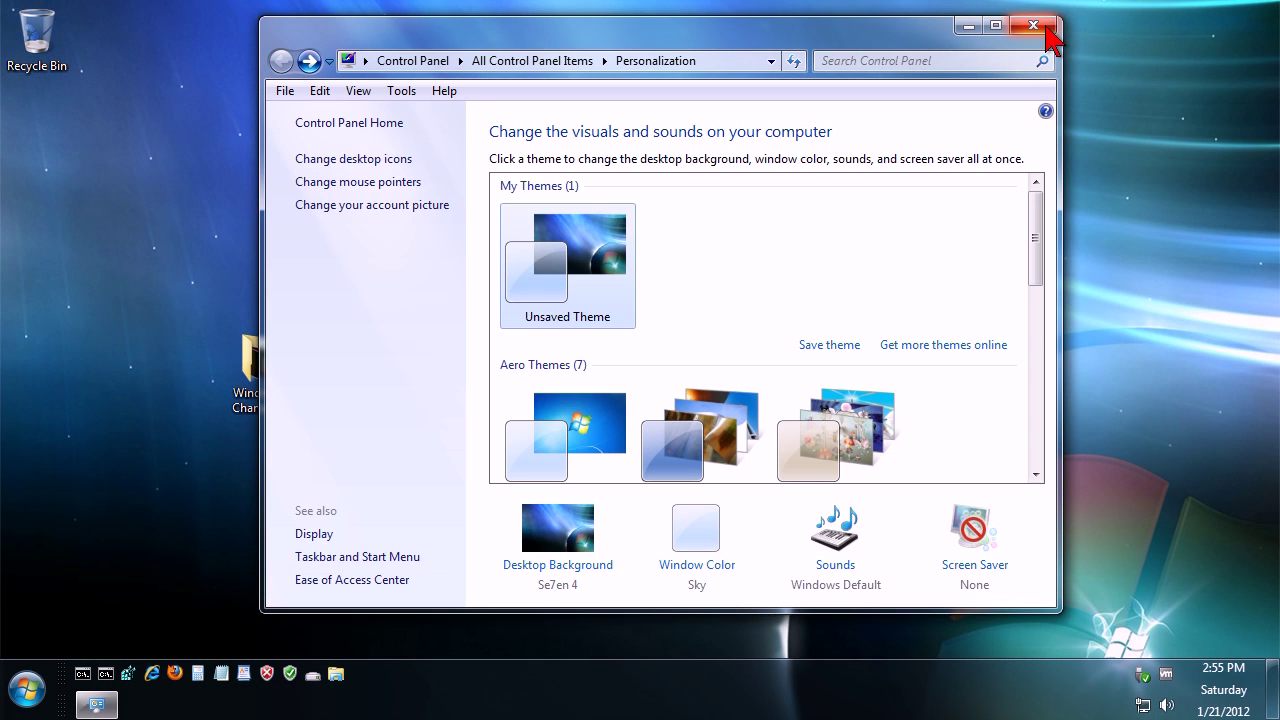
click(1047, 33)
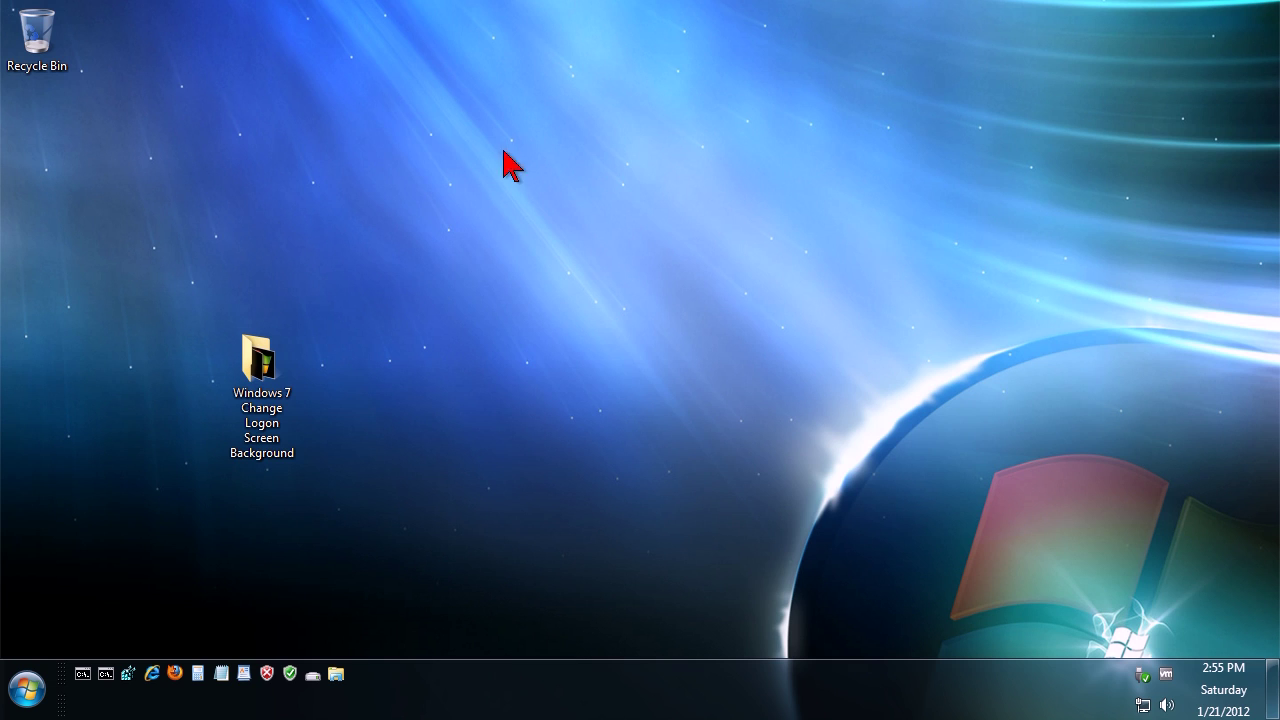